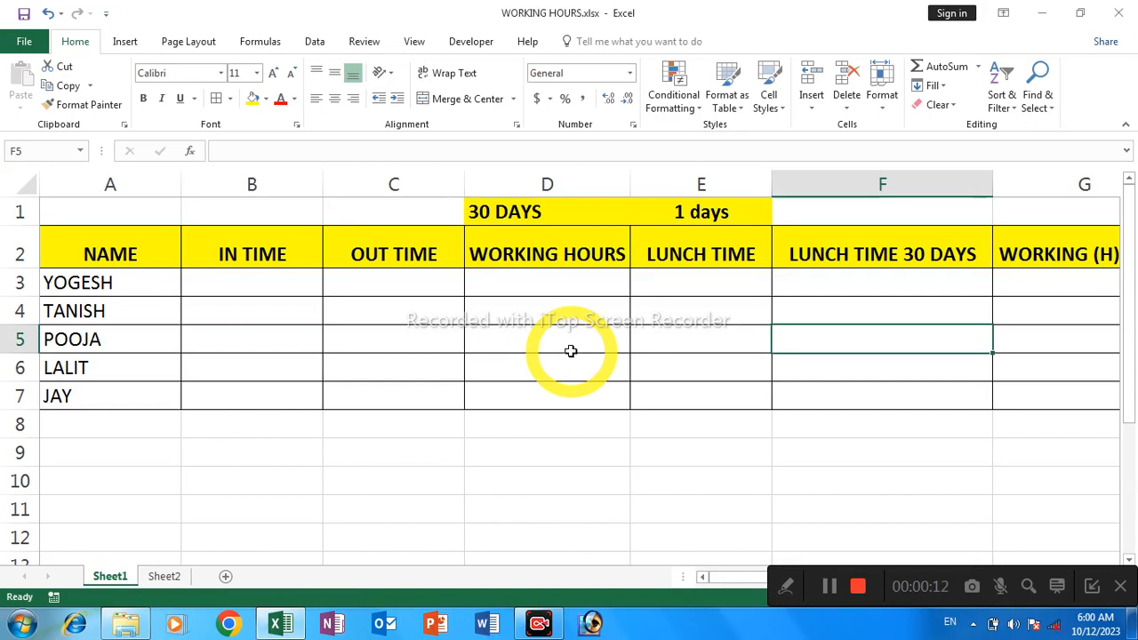
# Examine the employee timesheet's column headings in row 2, from NAME through over time salary
pyautogui.click(522, 333)
pyautogui.press('Left')
pyautogui.press('Left')
pyautogui.press('Left')
pyautogui.press('Up')
pyautogui.press('Up')
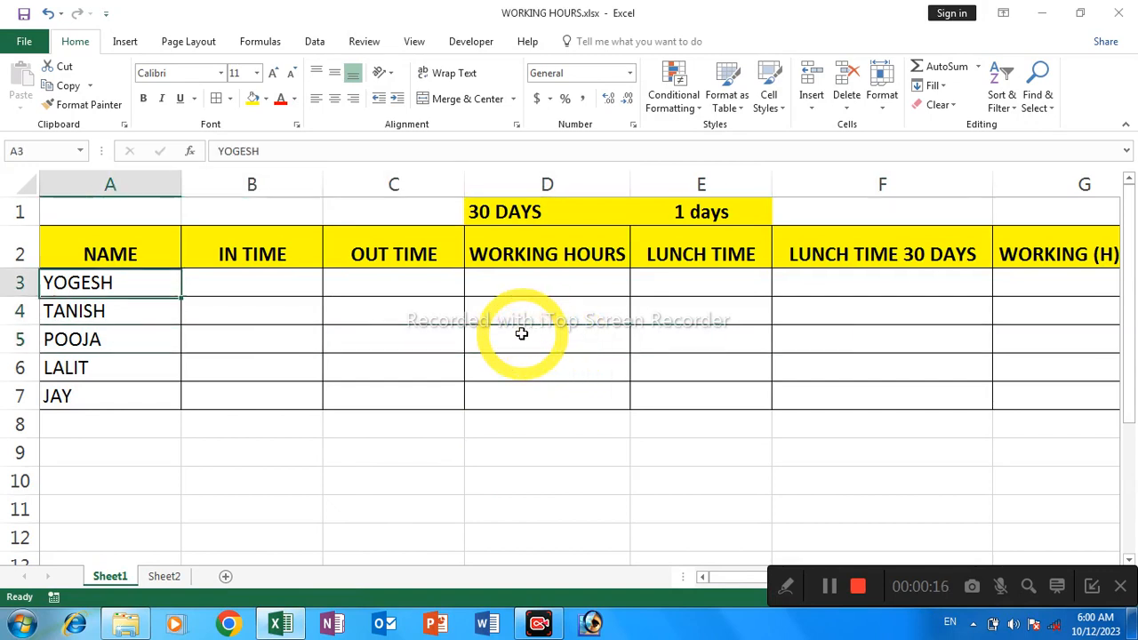
pyautogui.press('Up')
pyautogui.press('Right')
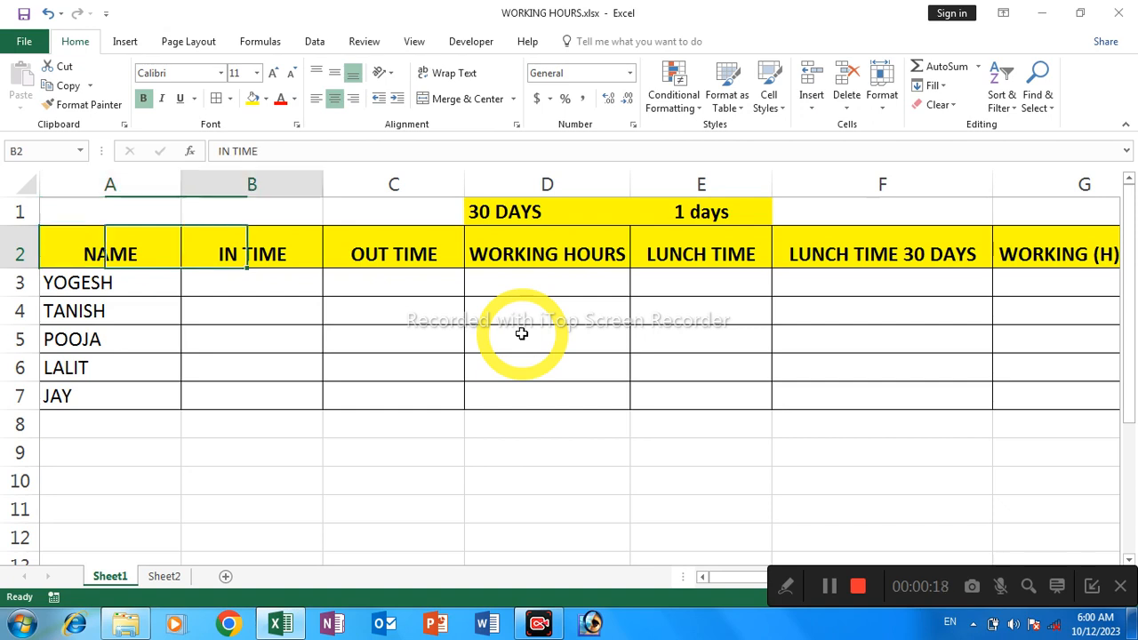
pyautogui.press('Right')
pyautogui.press('Right')
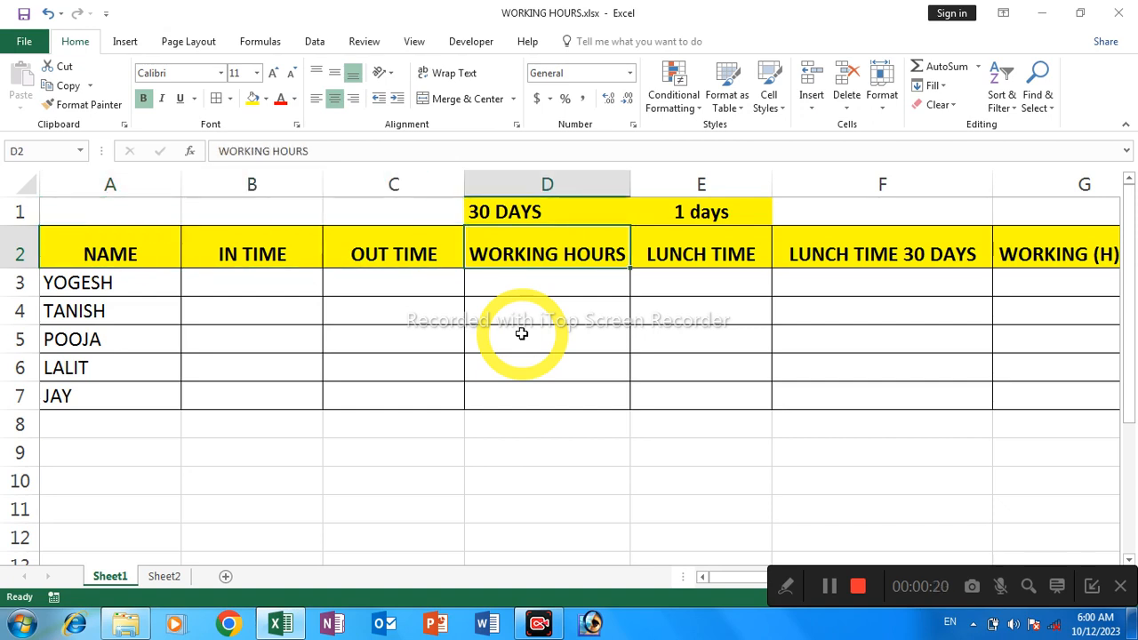
pyautogui.press('Right')
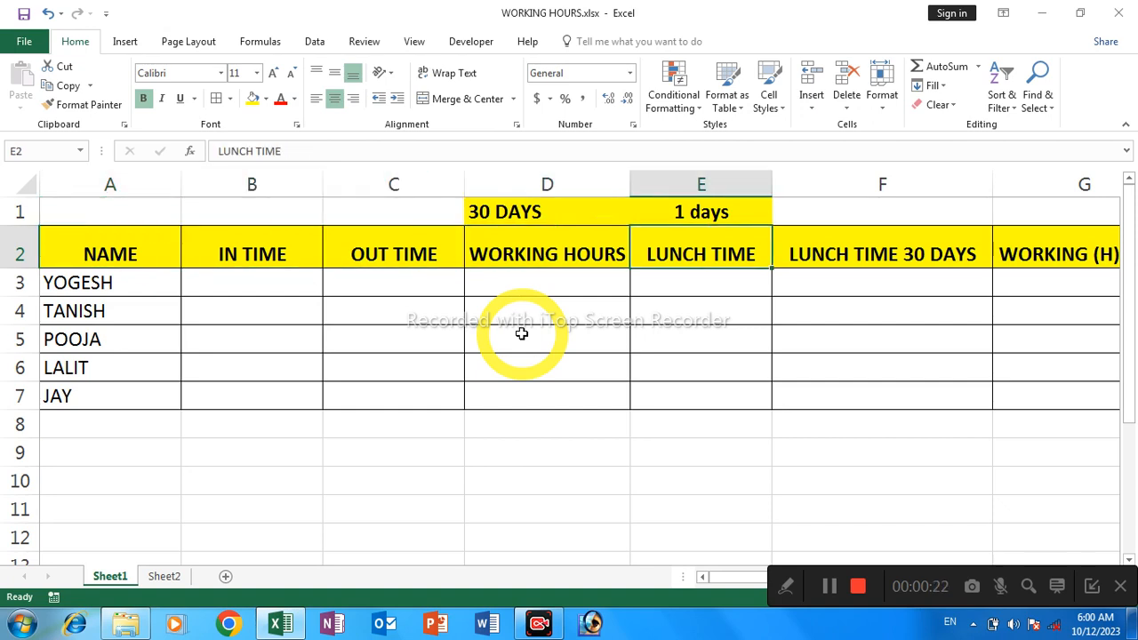
pyautogui.press('Right')
pyautogui.press('Right')
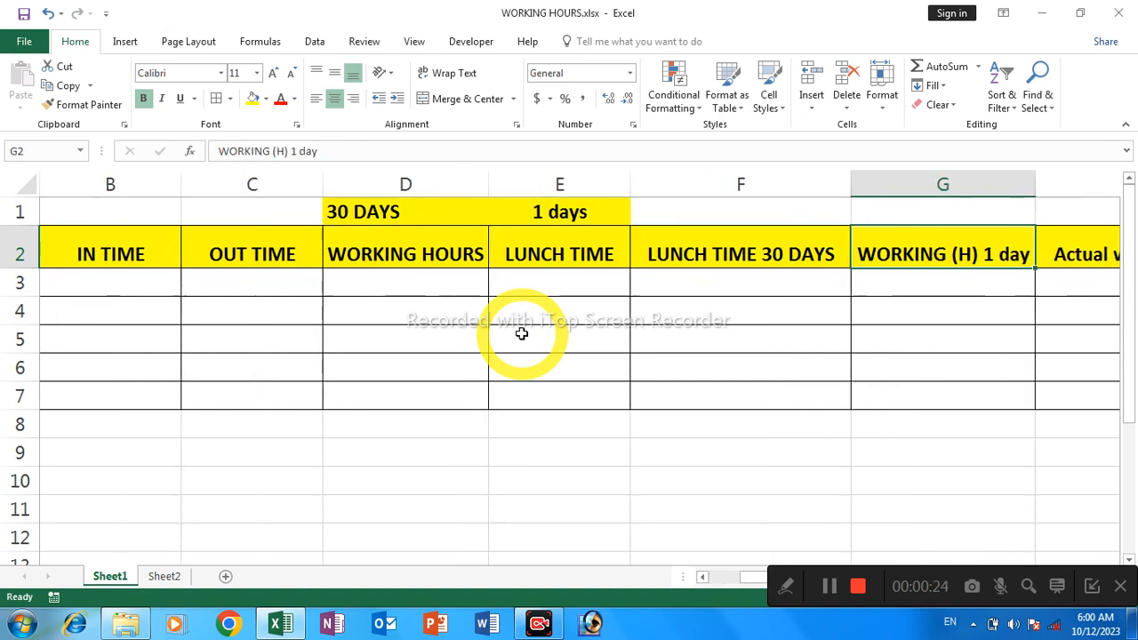
pyautogui.press('Right')
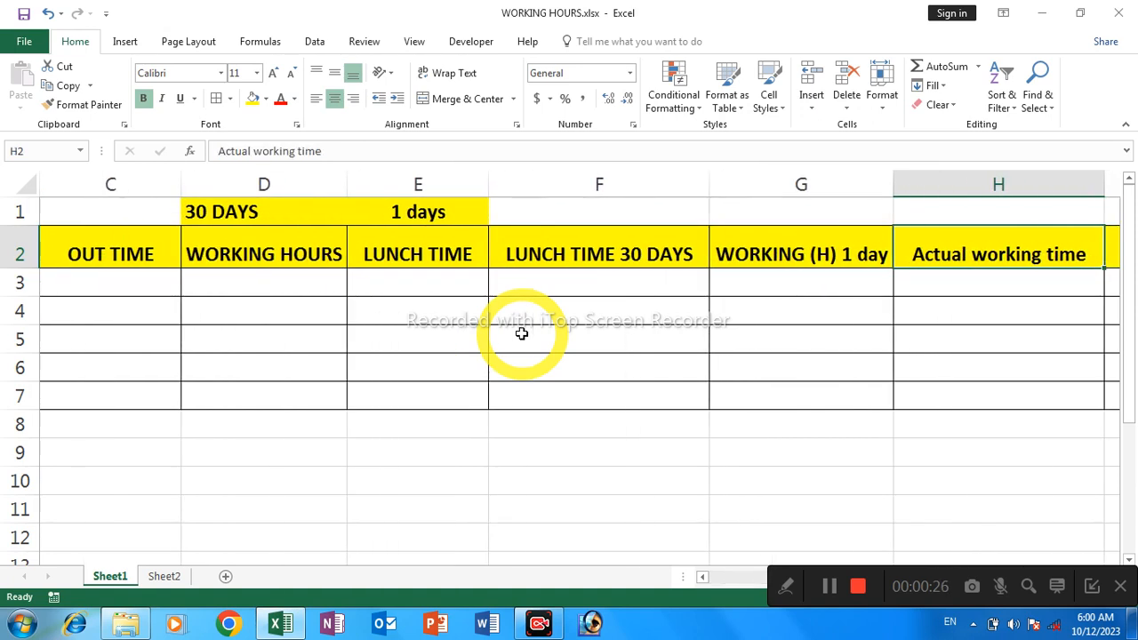
pyautogui.press('Right')
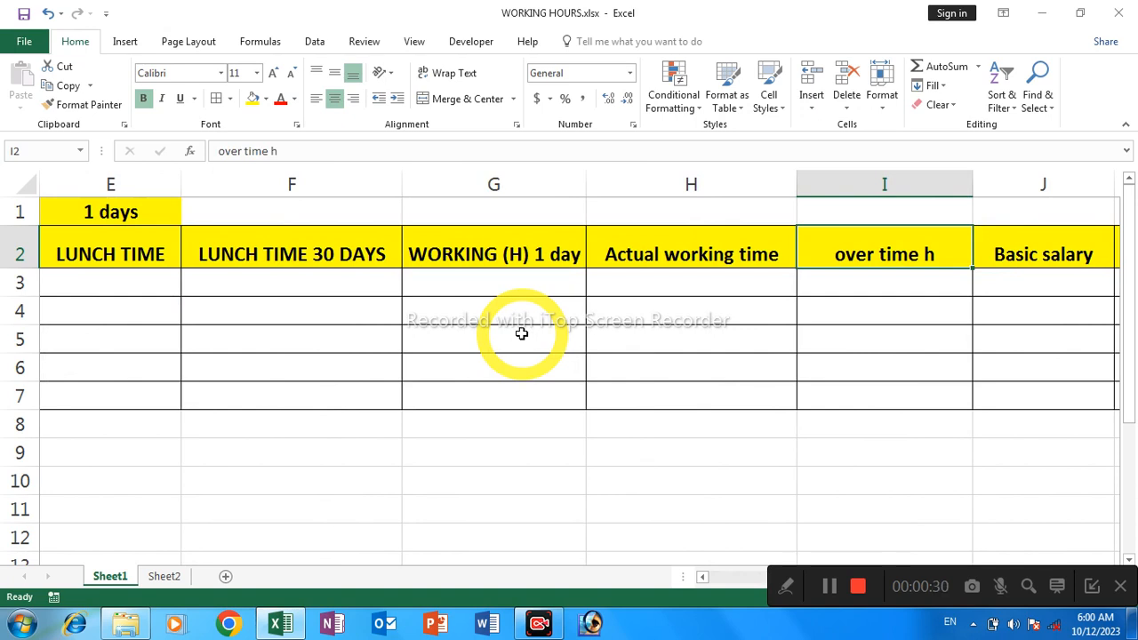
pyautogui.press('Right')
pyautogui.press('Right')
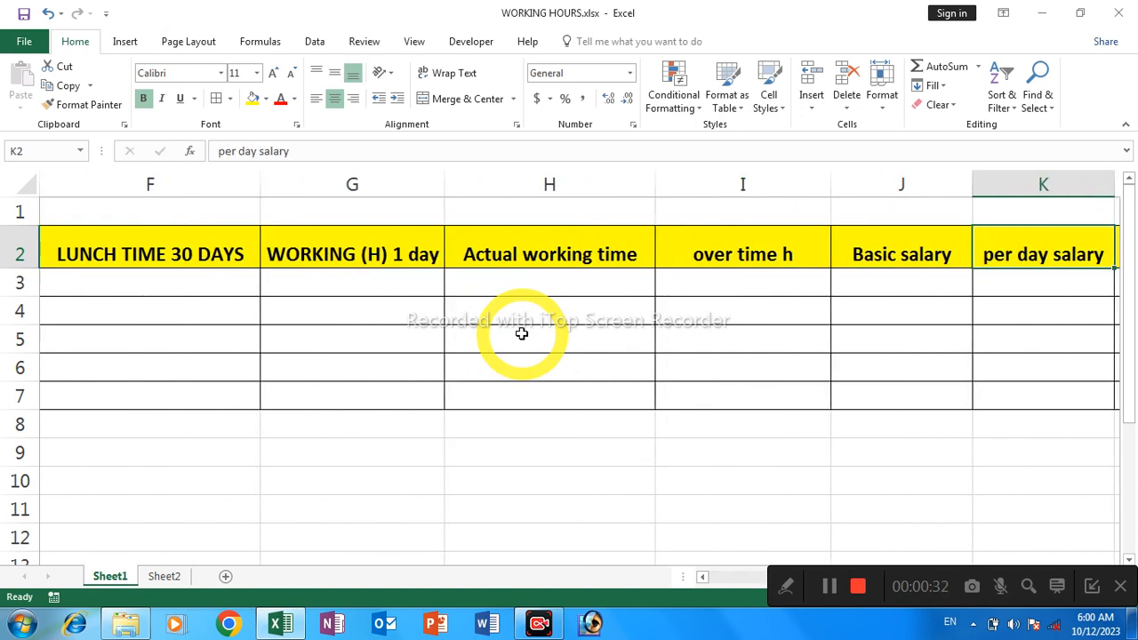
pyautogui.press('Right')
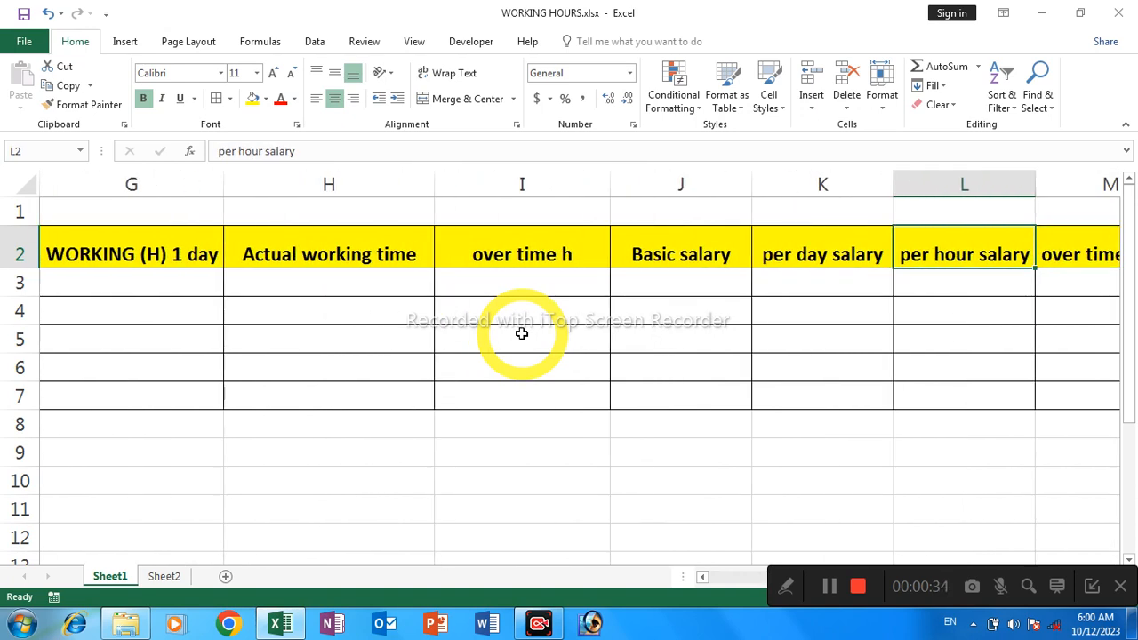
pyautogui.press('Right')
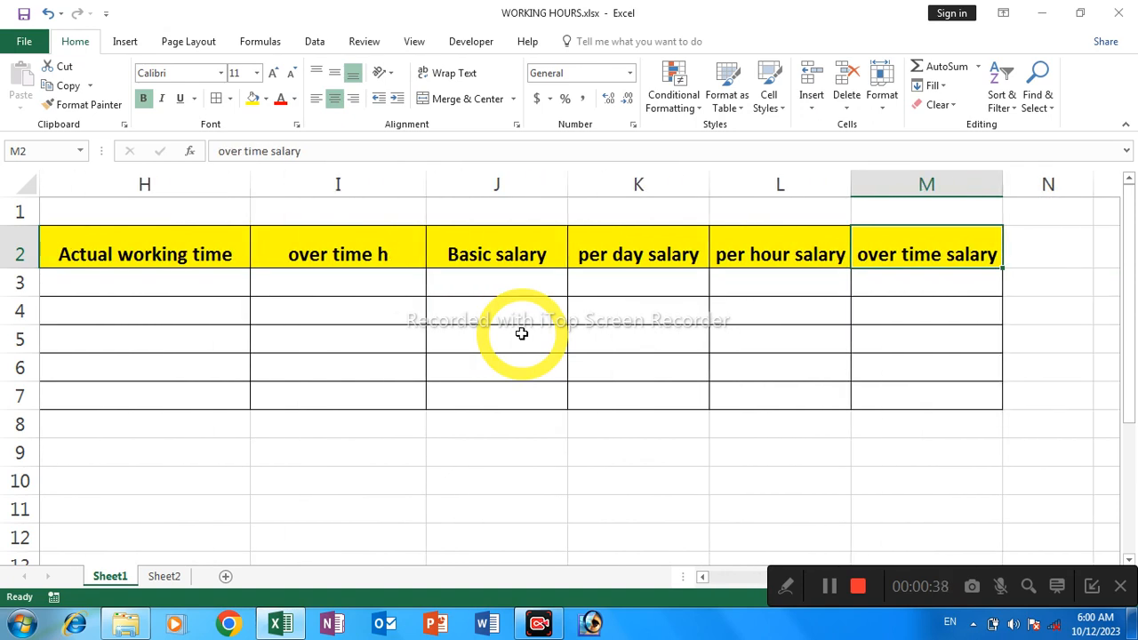
pyautogui.press('Left')
pyautogui.press('Left')
pyautogui.press('Left')
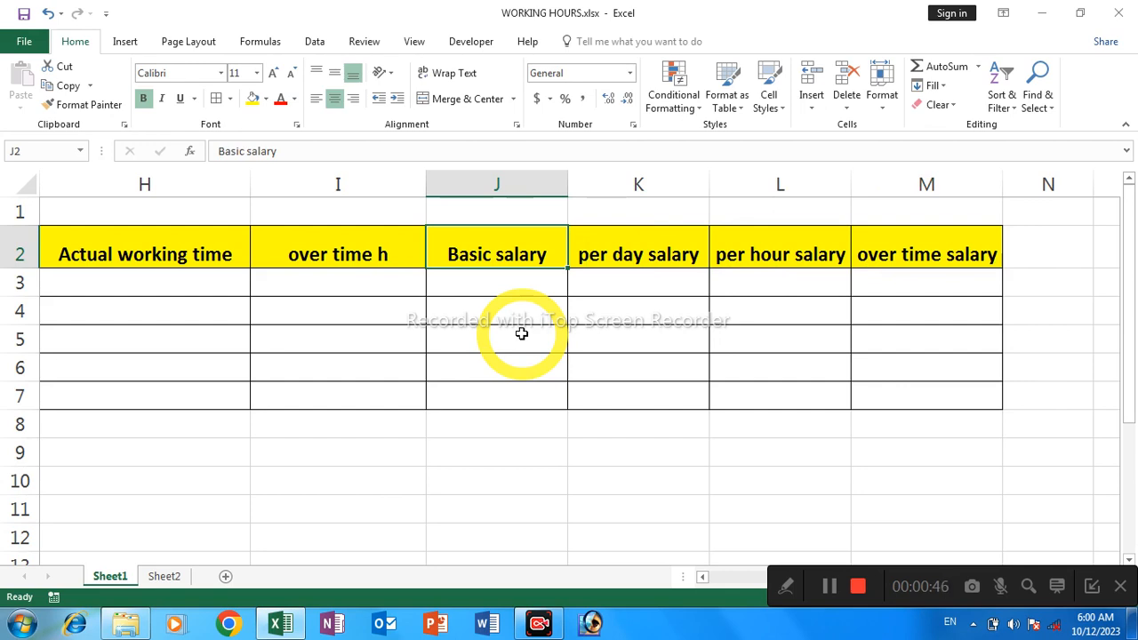
pyautogui.press('Left')
pyautogui.press('Left')
pyautogui.press('Left')
pyautogui.press('Left')
pyautogui.press('Left')
pyautogui.press('Left')
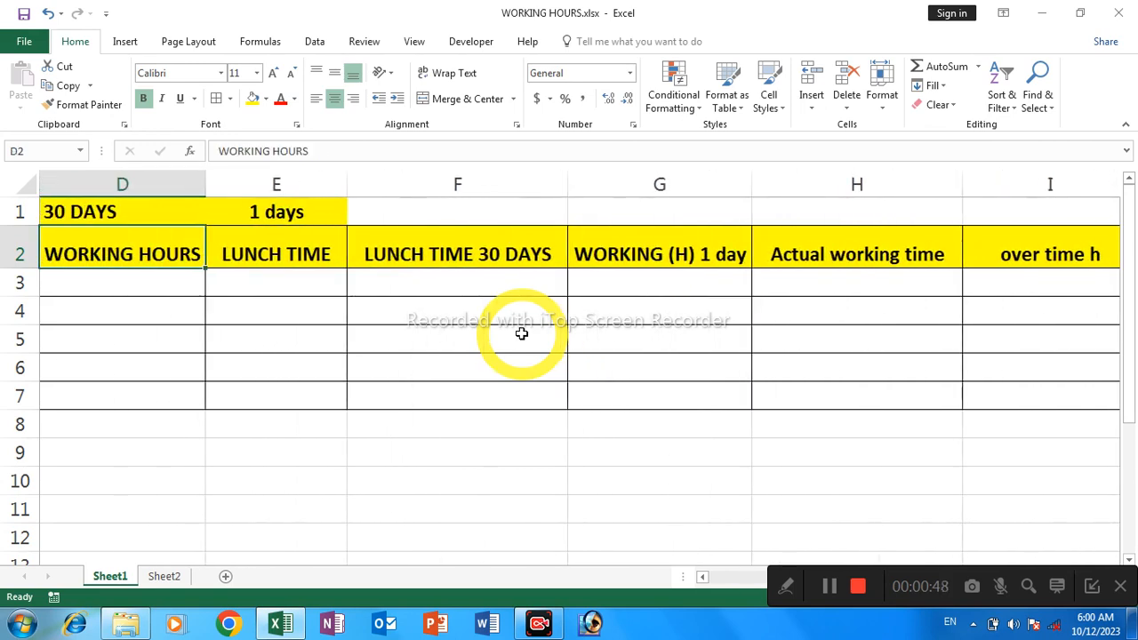
pyautogui.press('Left')
pyautogui.press('Left')
pyautogui.press('Left')
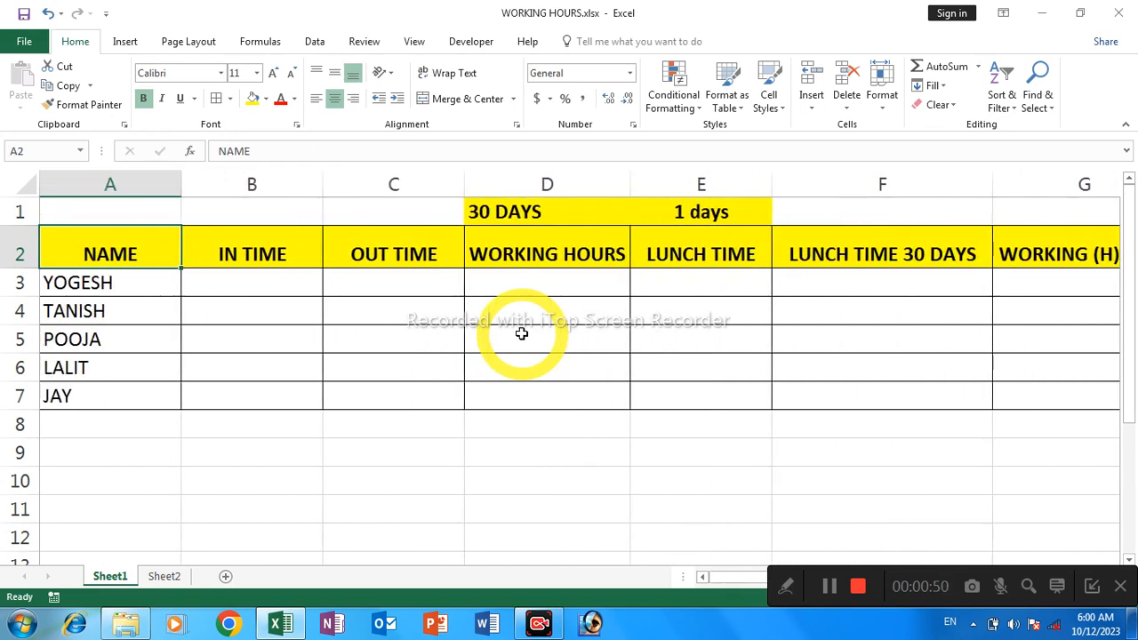
# Enter 8:00 am as the first employee's IN TIME in cell B3
pyautogui.click(268, 280)
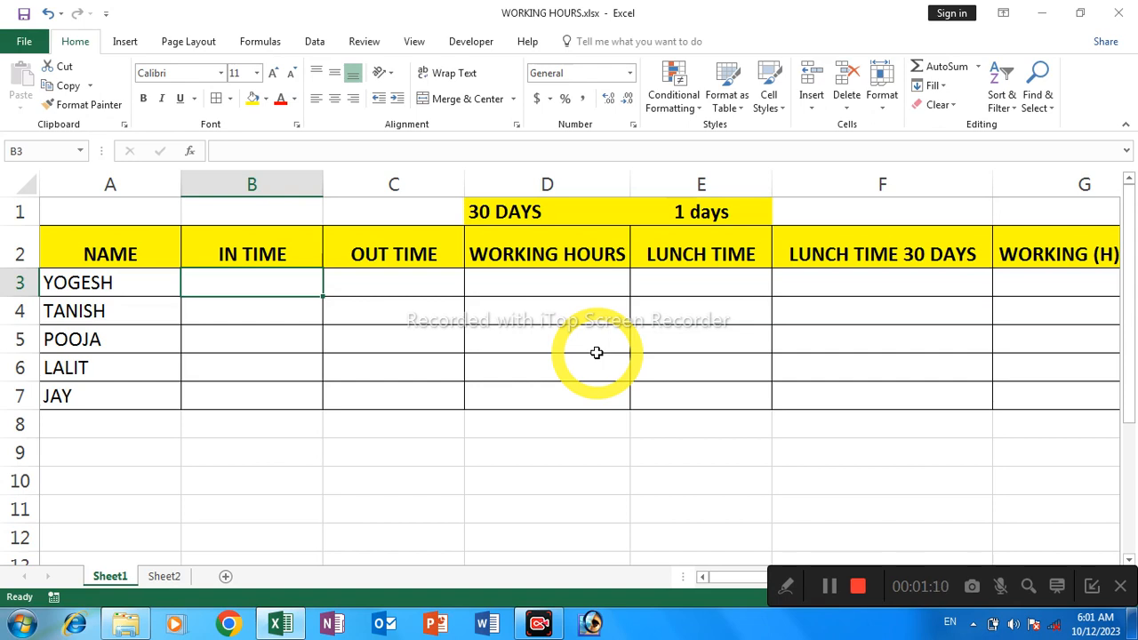
pyautogui.write('8')
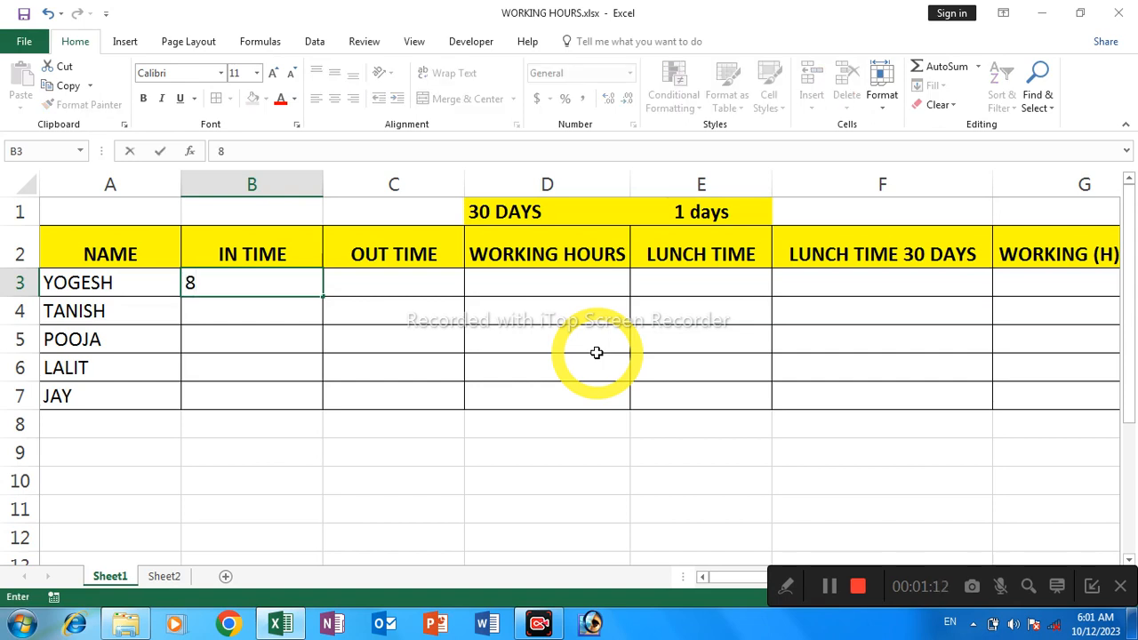
pyautogui.write(':00')
pyautogui.write('am')
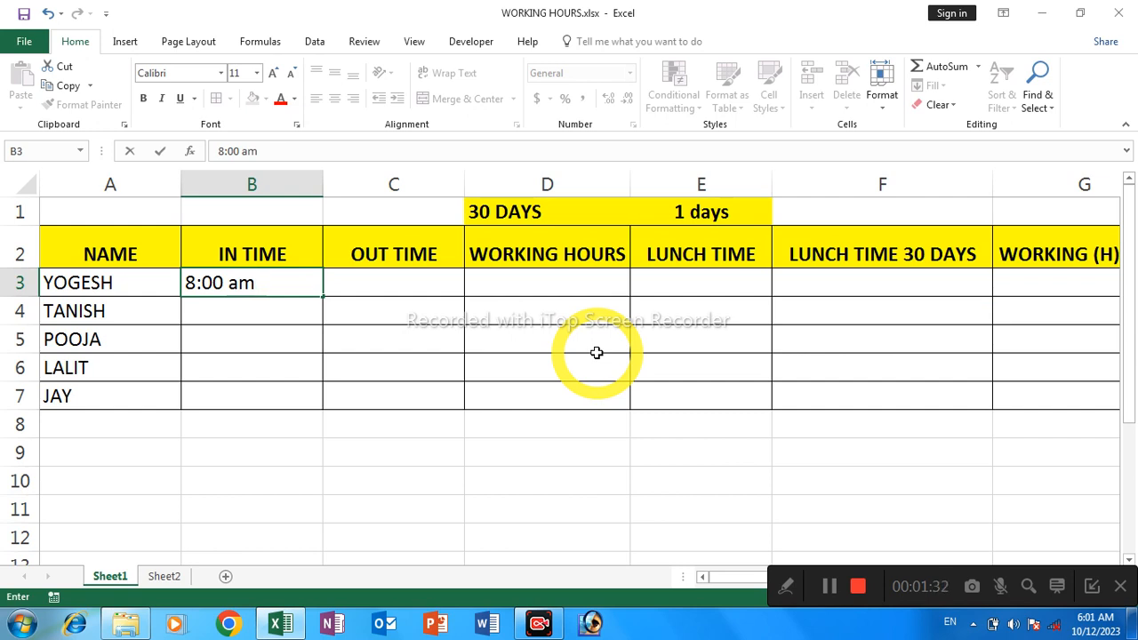
pyautogui.press('Return')
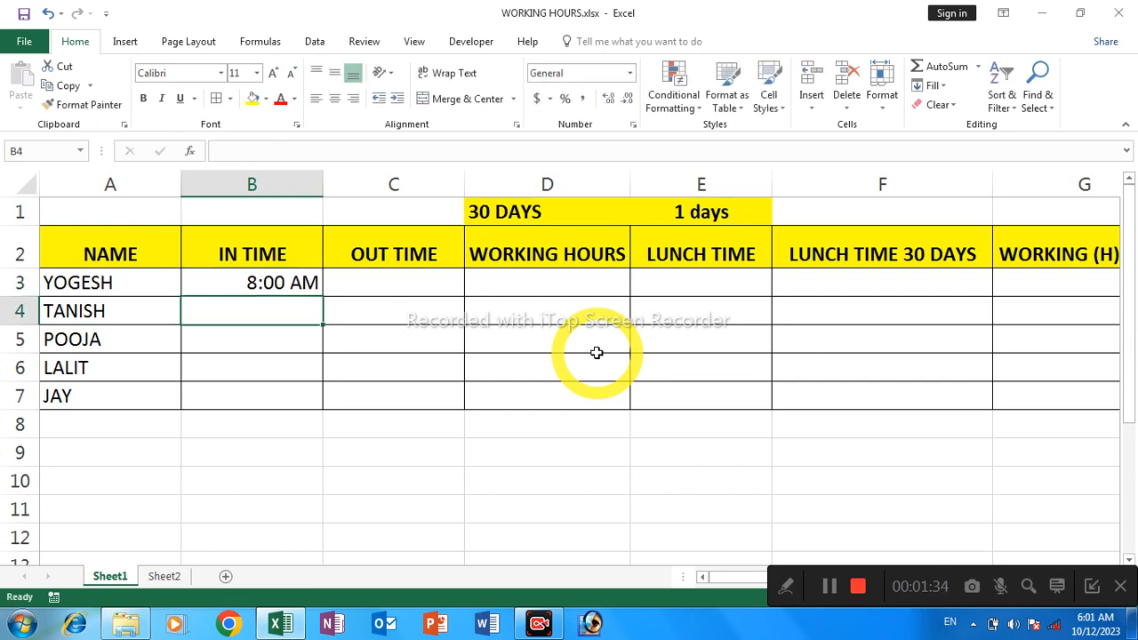
# Enter 6:00 pm as the first employee's OUT TIME in cell C3
pyautogui.click(424, 286)
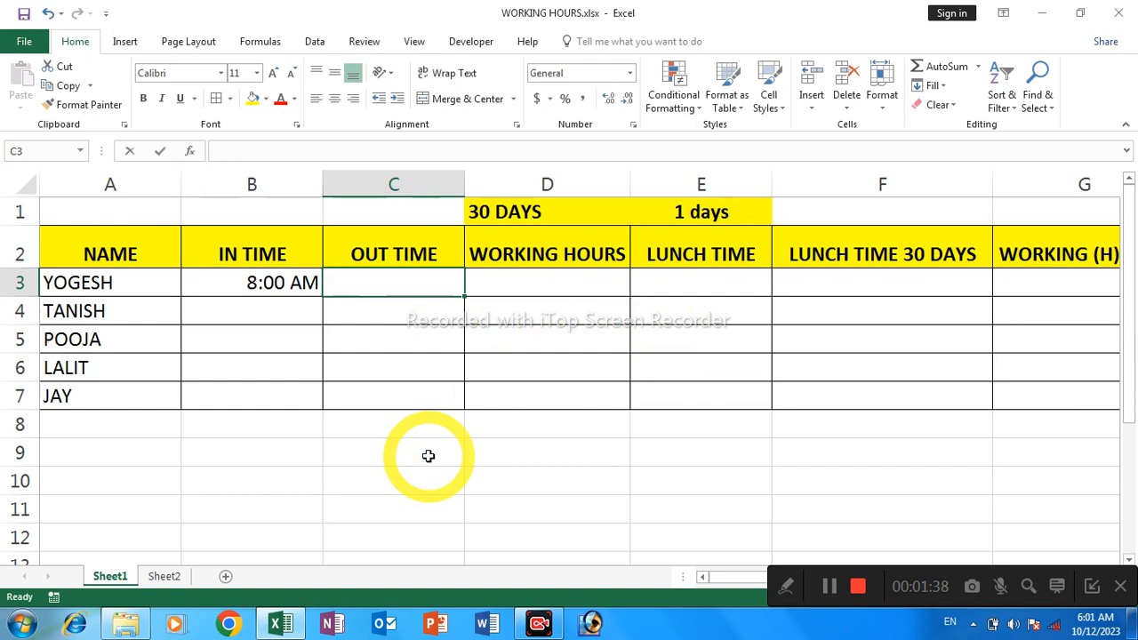
pyautogui.write('6')
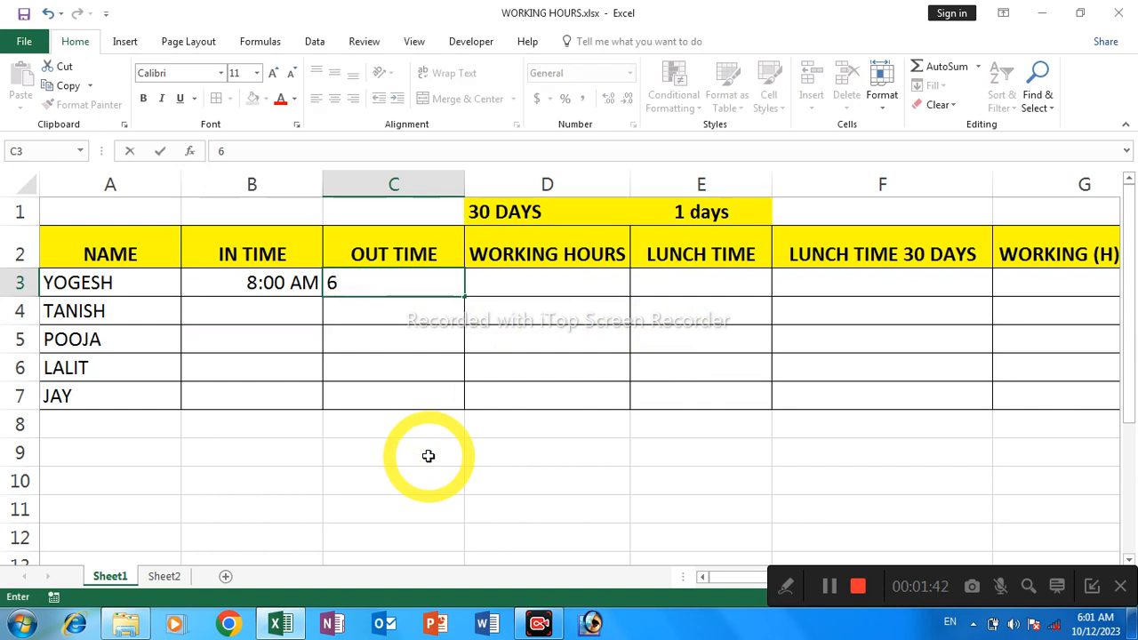
pyautogui.write(':')
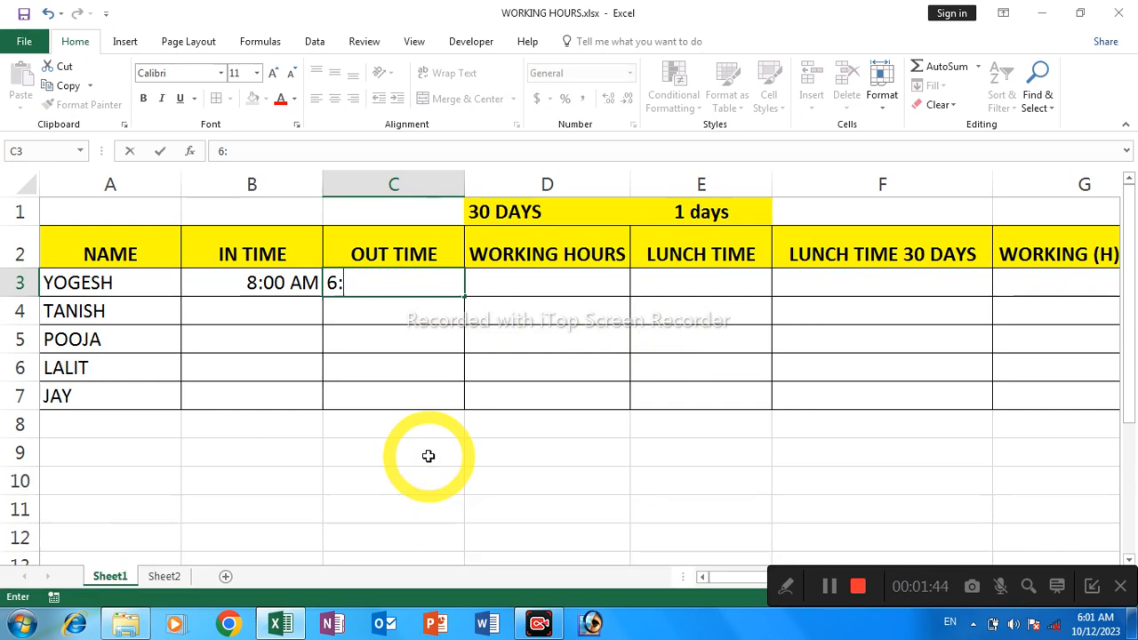
pyautogui.write('00')
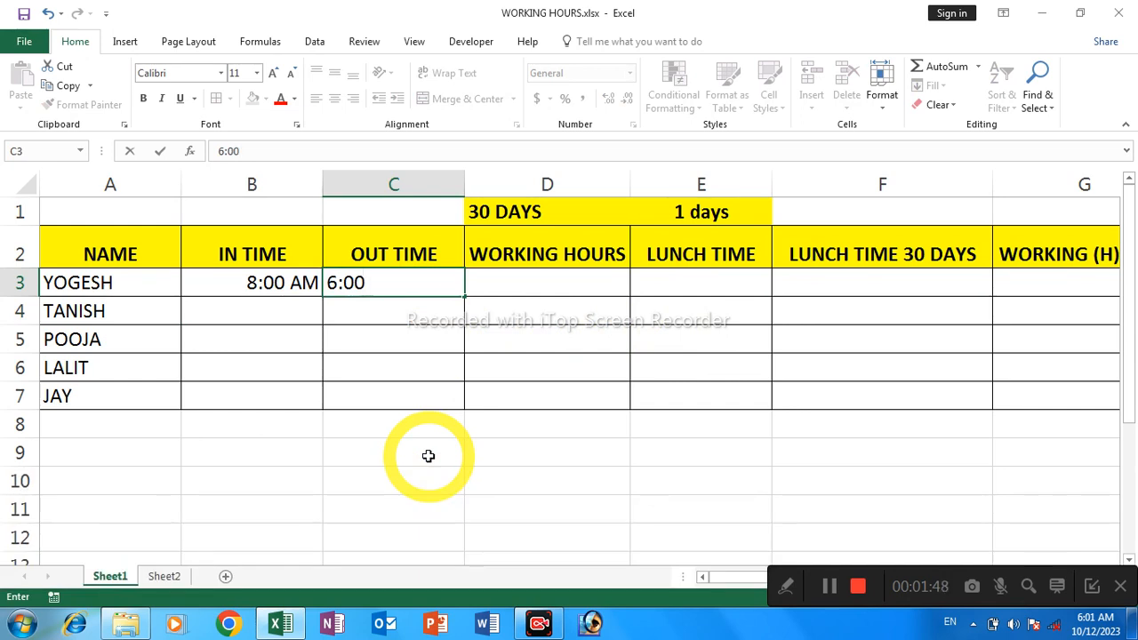
pyautogui.write(' pm')
pyautogui.press('Return')
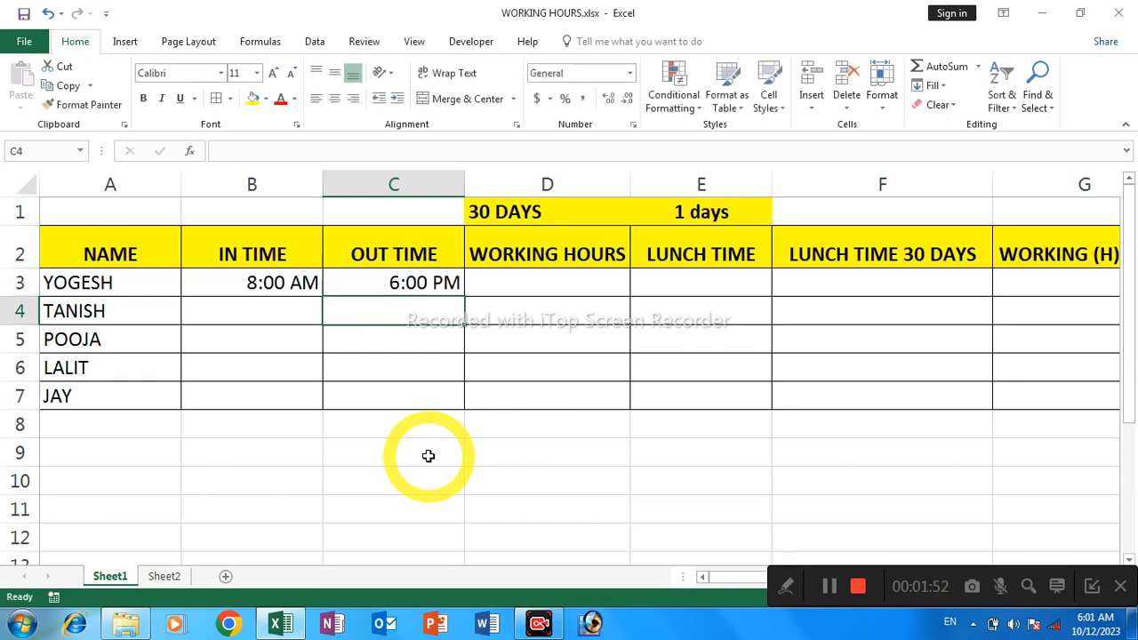
pyautogui.click(302, 321)
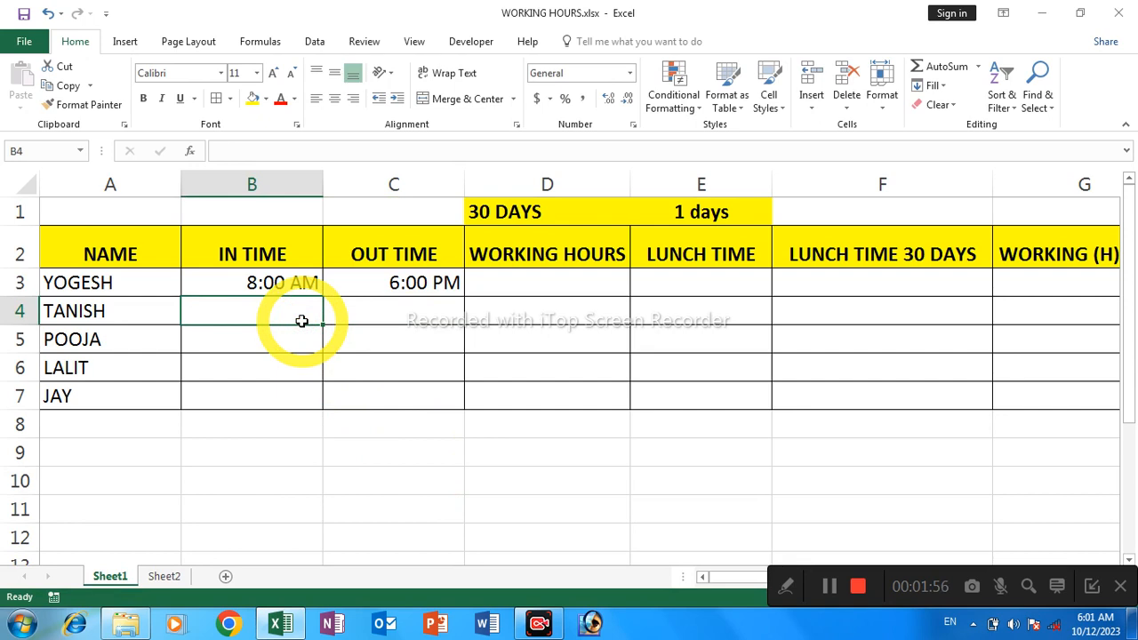
pyautogui.click(827, 585)
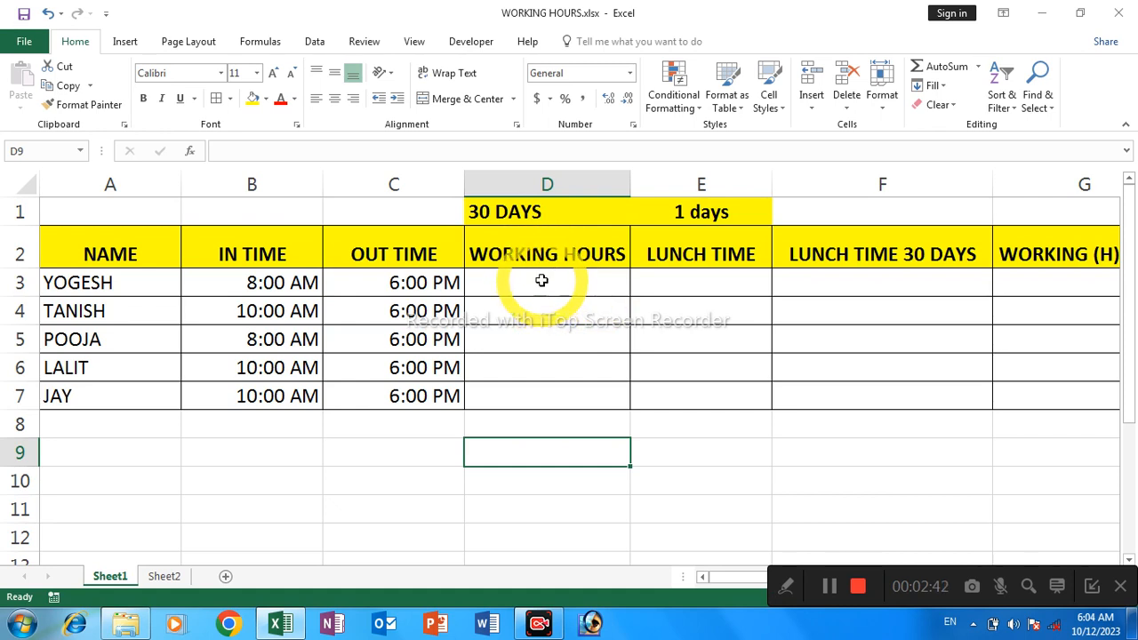
# Write the formula =(C3-B3)*30 in cell D3 to compute the first employee's working hours for 30 days
pyautogui.click(542, 280)
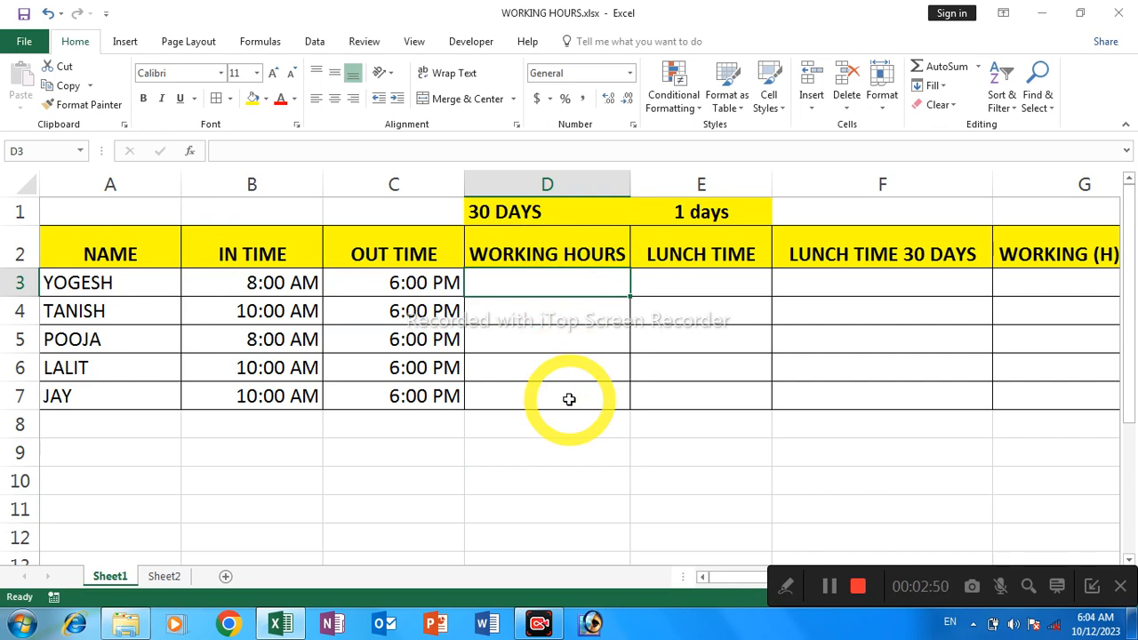
pyautogui.write('=')
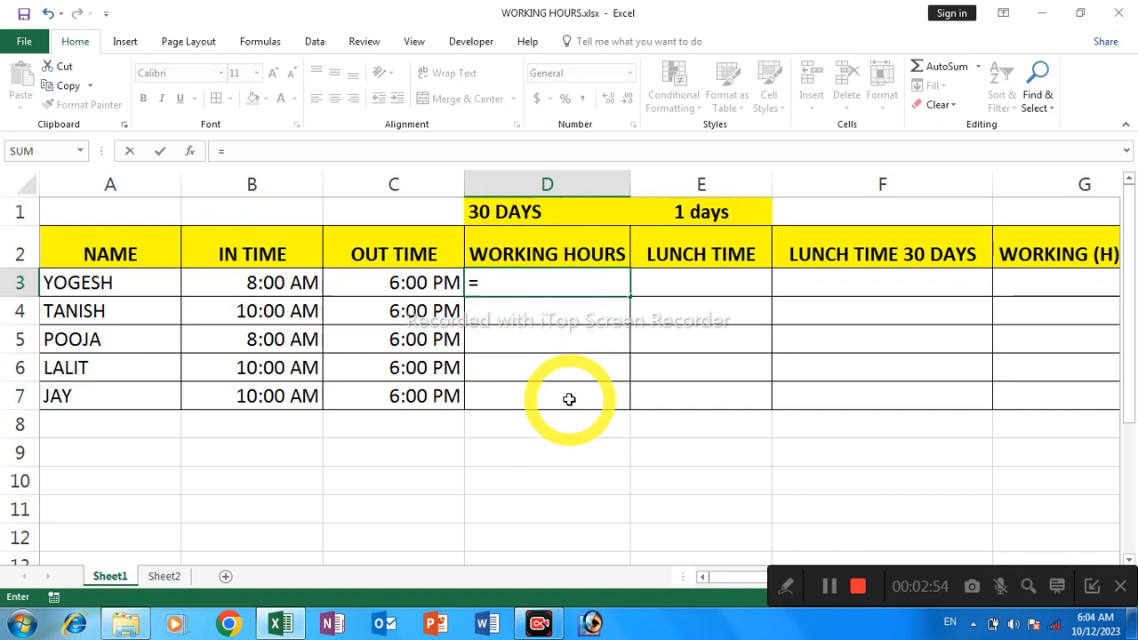
pyautogui.write('(')
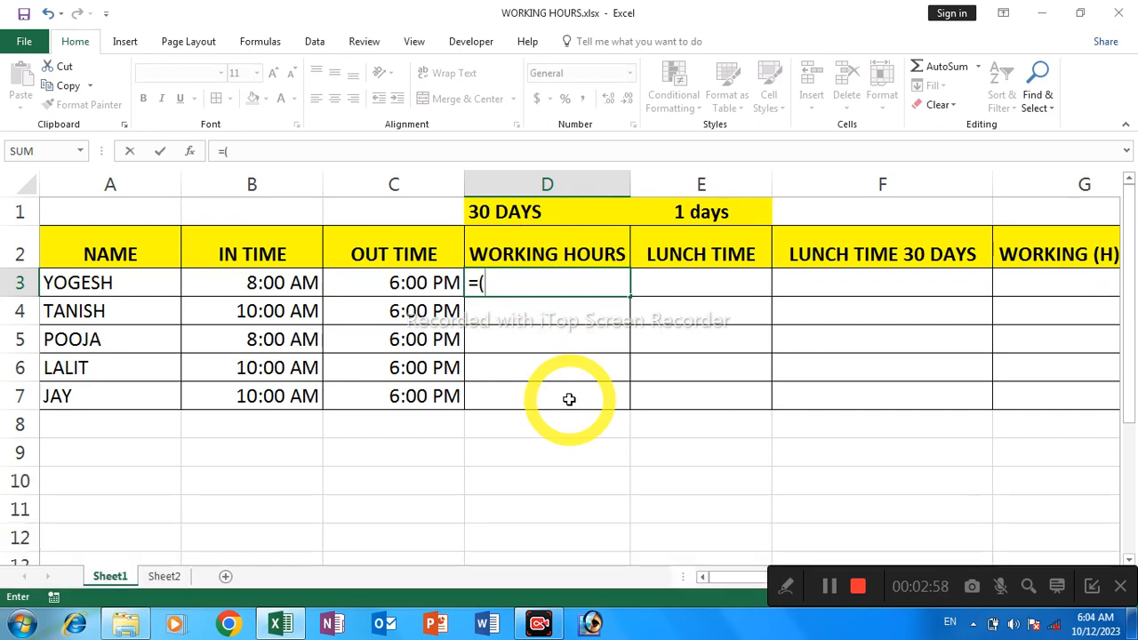
pyautogui.click(401, 283)
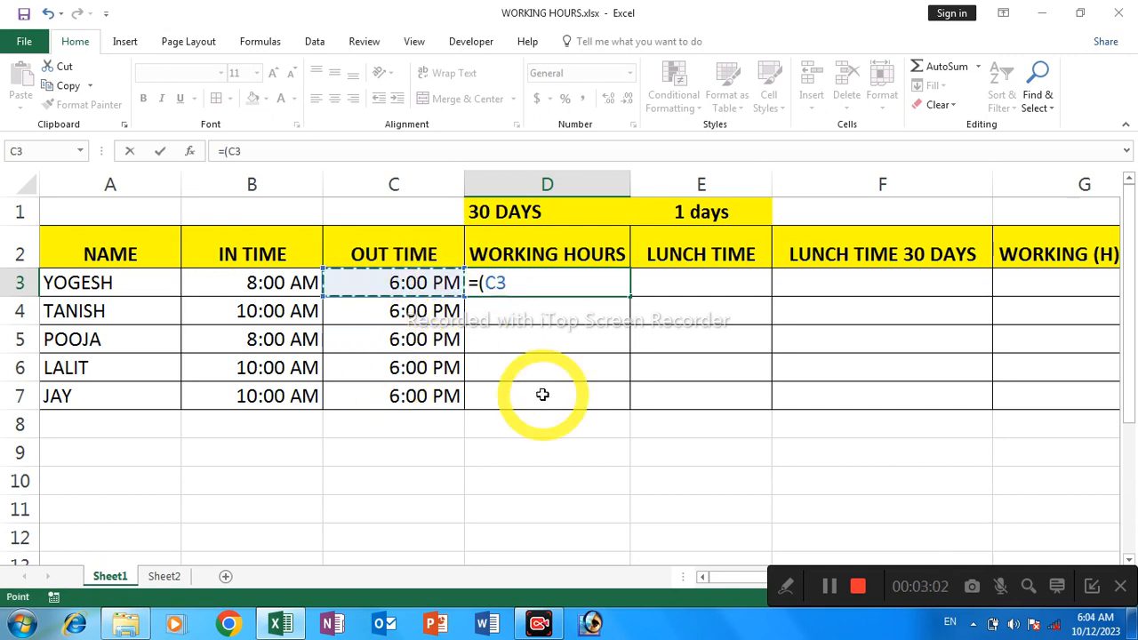
pyautogui.write('-')
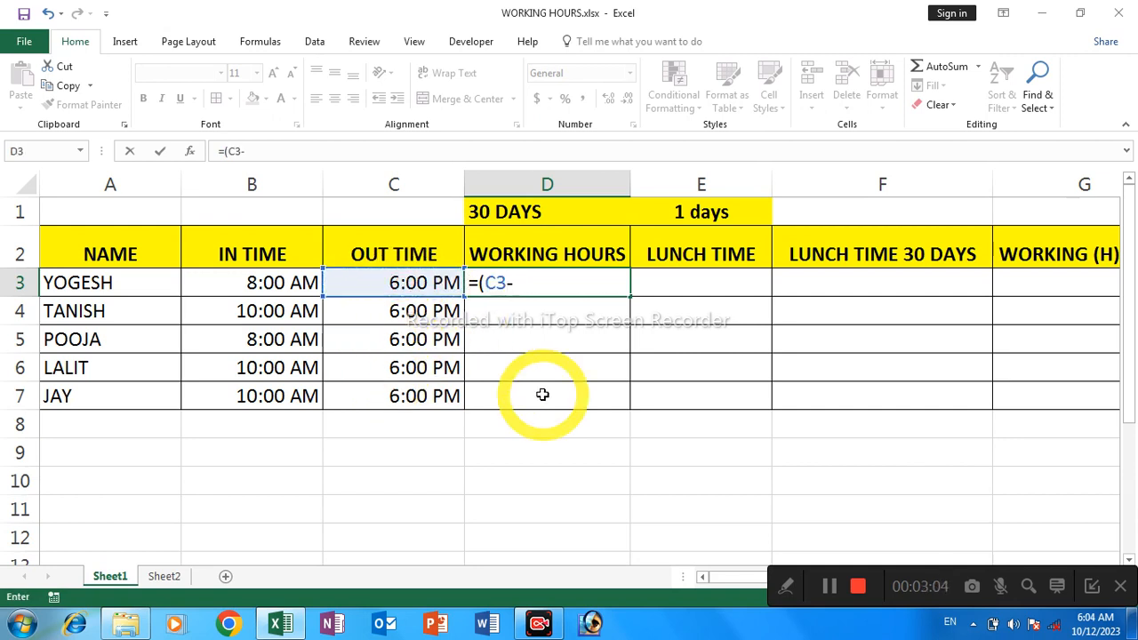
pyautogui.click(280, 283)
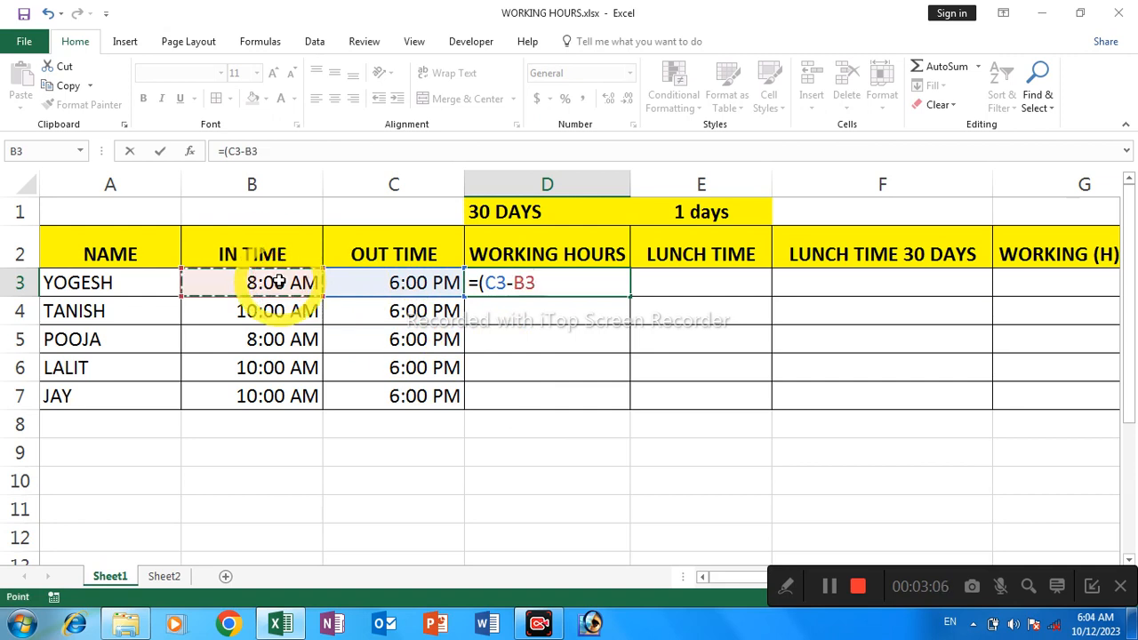
pyautogui.write(')')
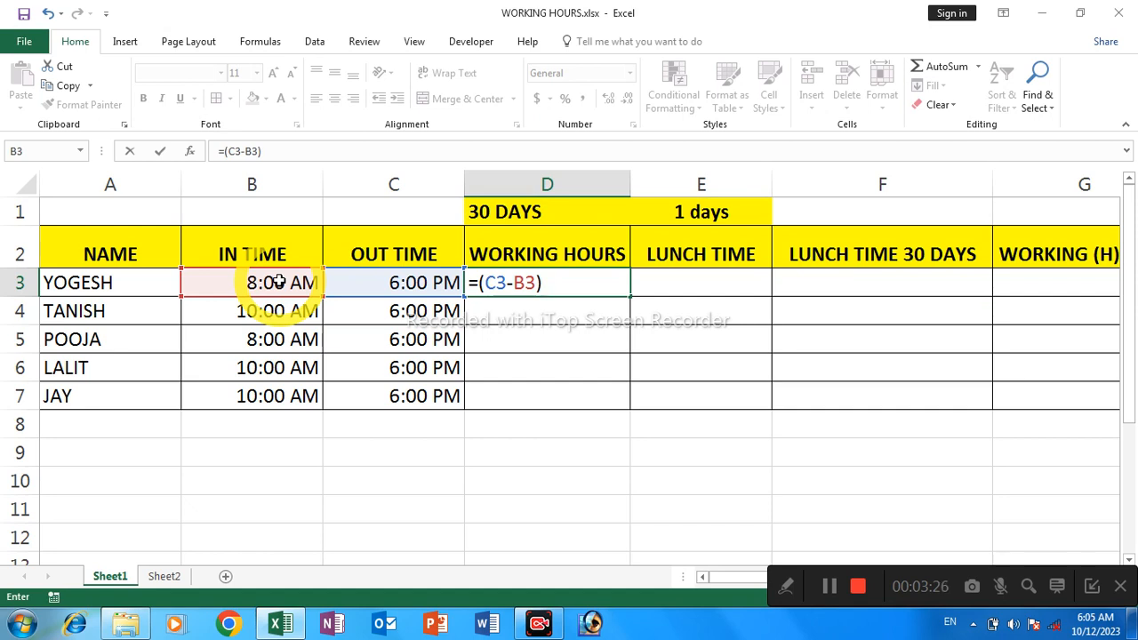
pyautogui.write('*30')
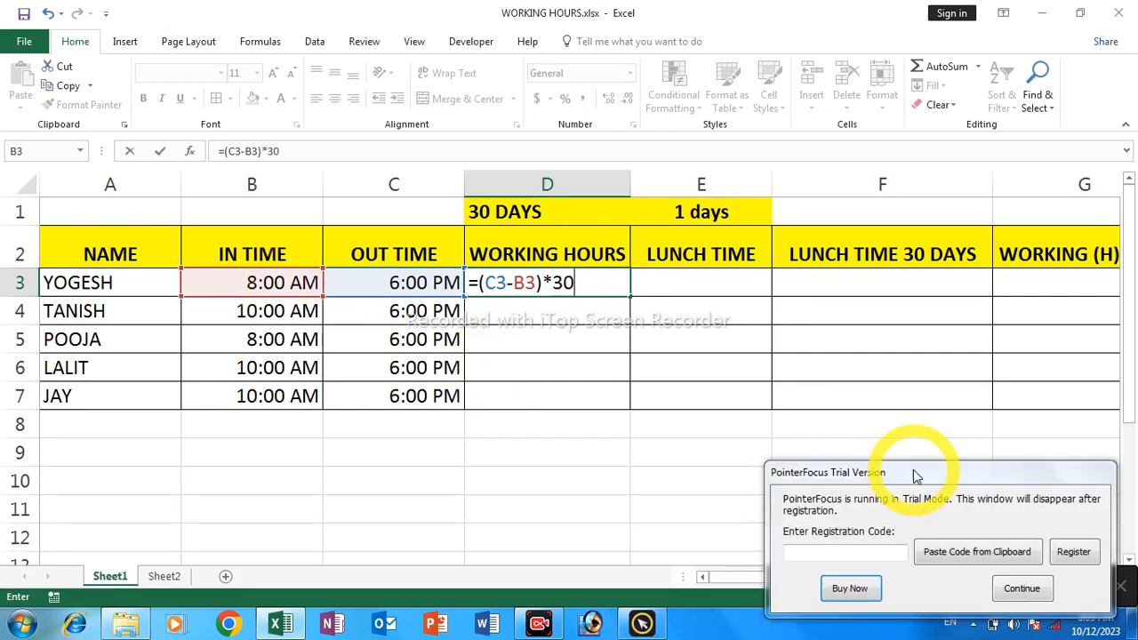
# Dismiss the PointerFocus trial notice and commit the working-hours formula in cell D3
pyautogui.click(1021, 589)
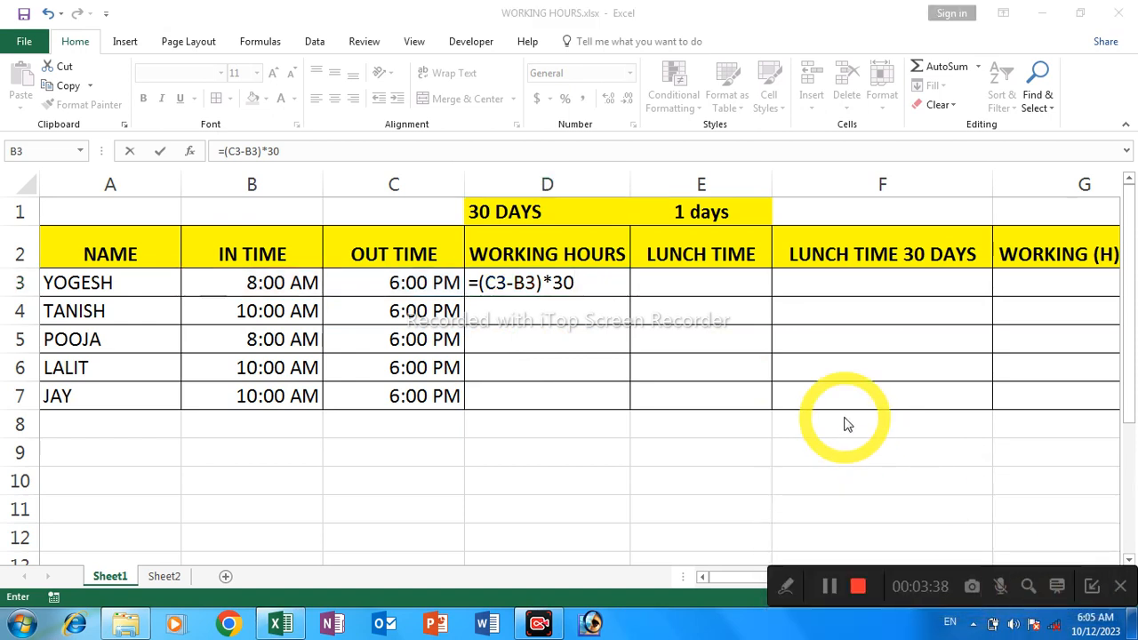
pyautogui.moveTo(915, 570); pyautogui.dragTo(876, 576)
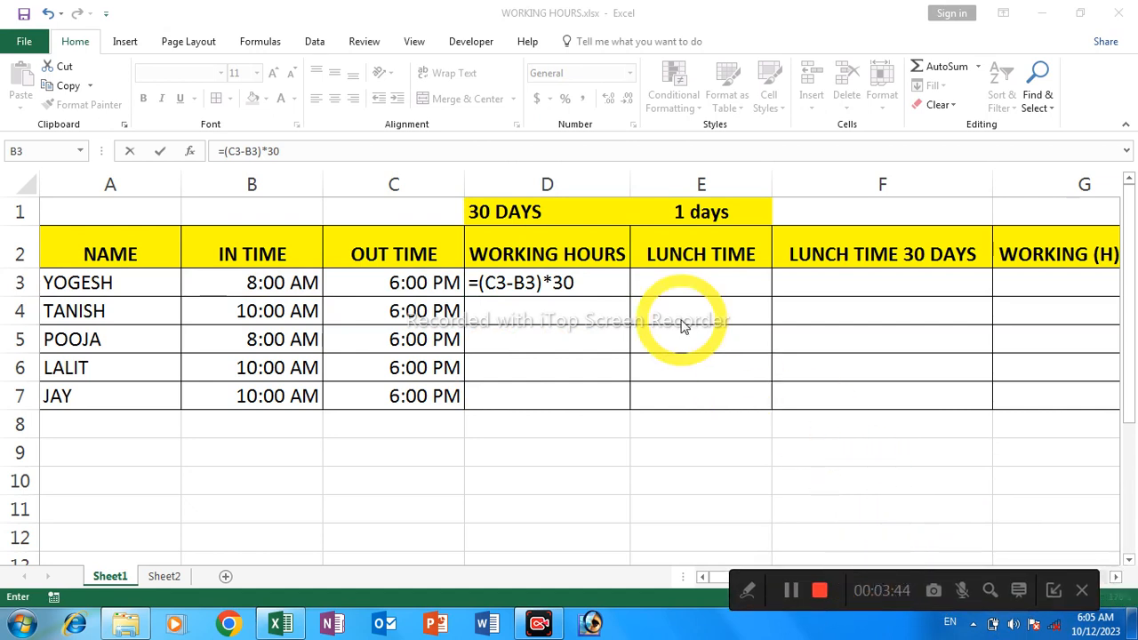
pyautogui.click(597, 286)
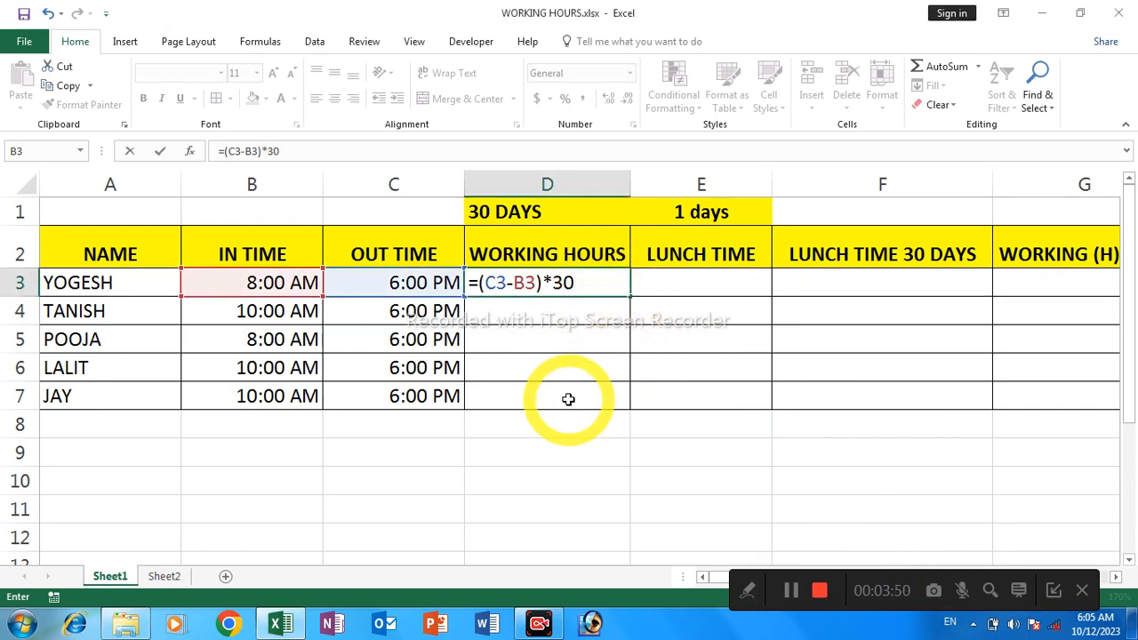
pyautogui.press('Return')
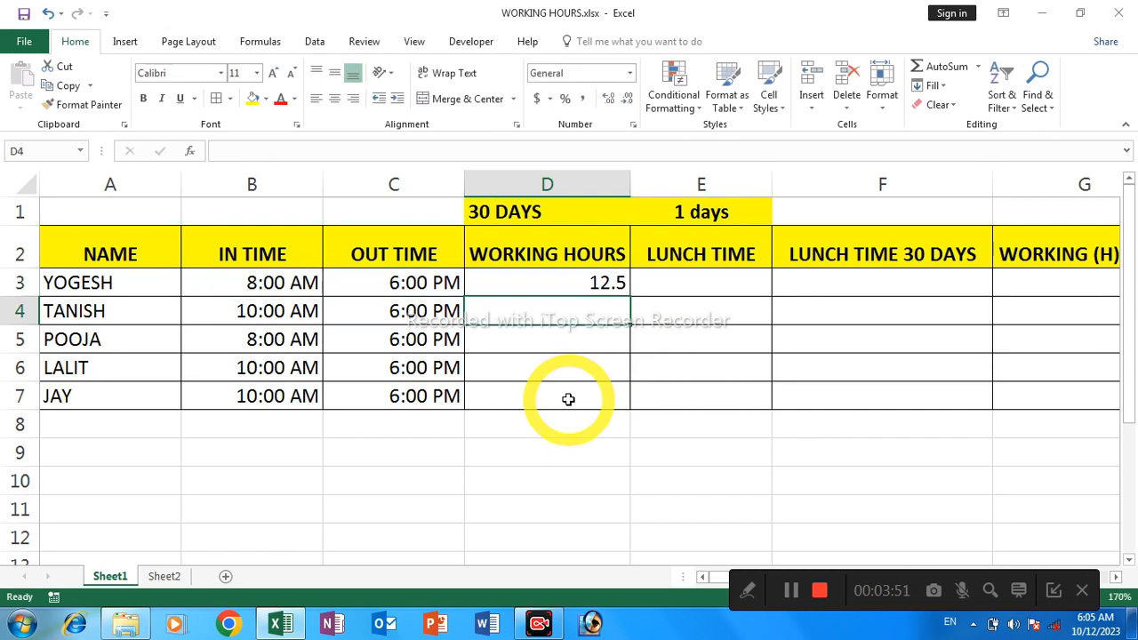
# Open the cell formatting for D3 and choose the 13:30 Time format
pyautogui.click(565, 281)
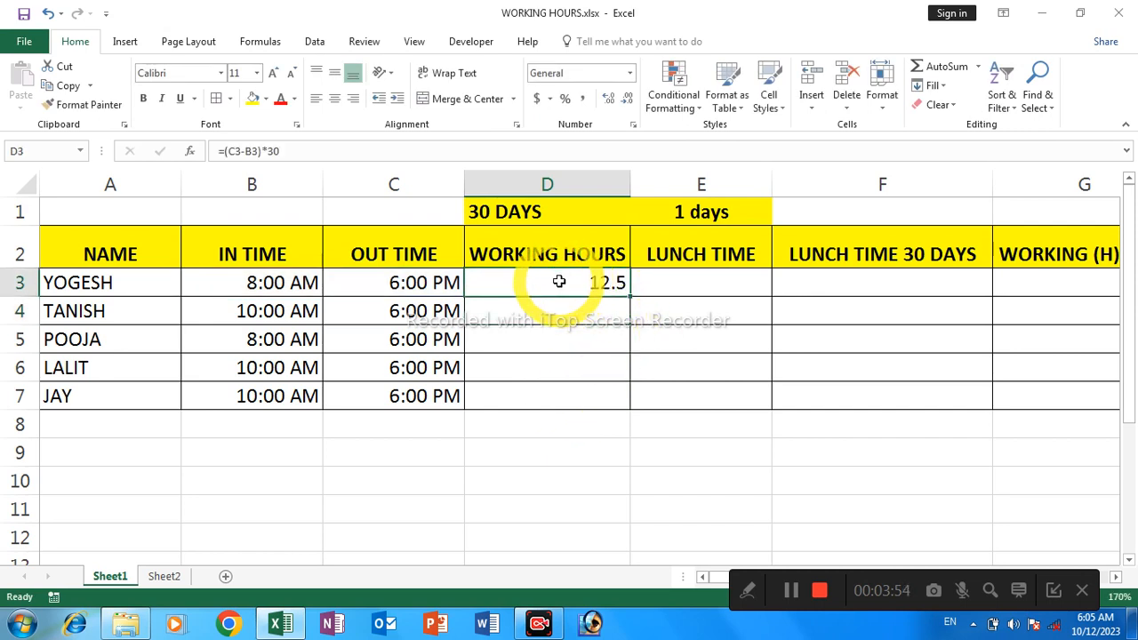
pyautogui.rightClick(558, 275)
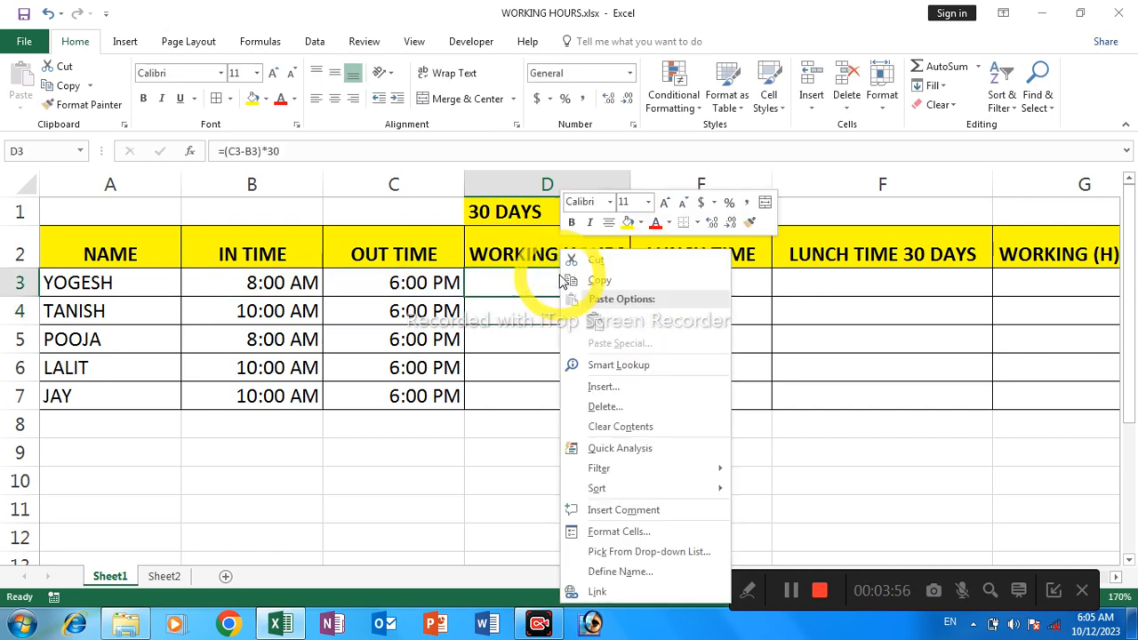
pyautogui.click(632, 531)
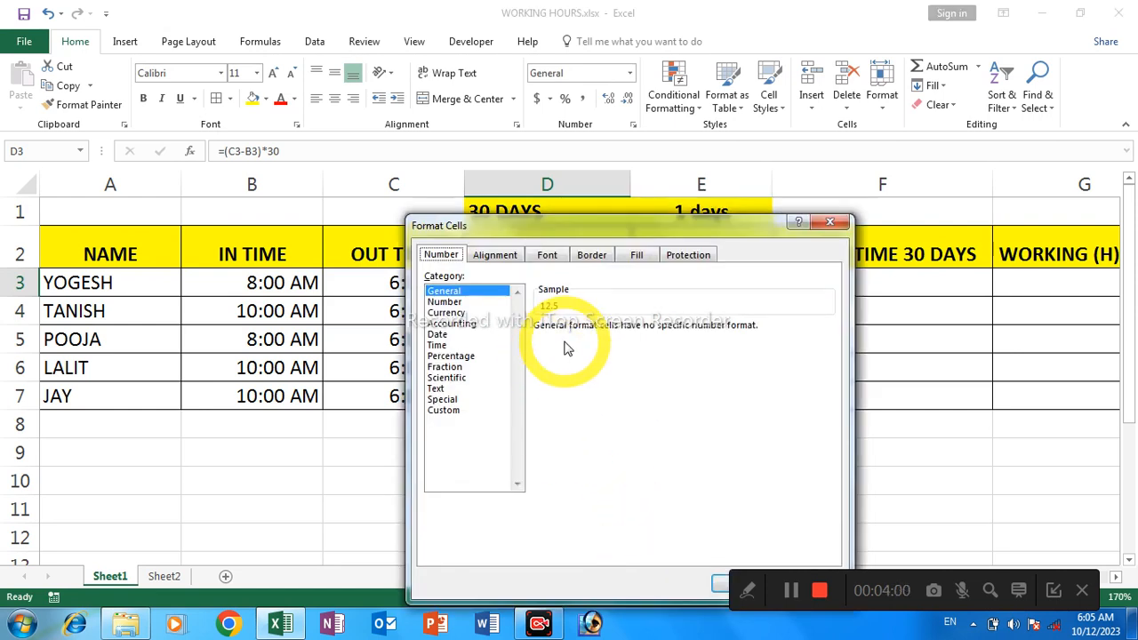
pyautogui.moveTo(594, 221); pyautogui.dragTo(536, 124)
pyautogui.click(380, 246)
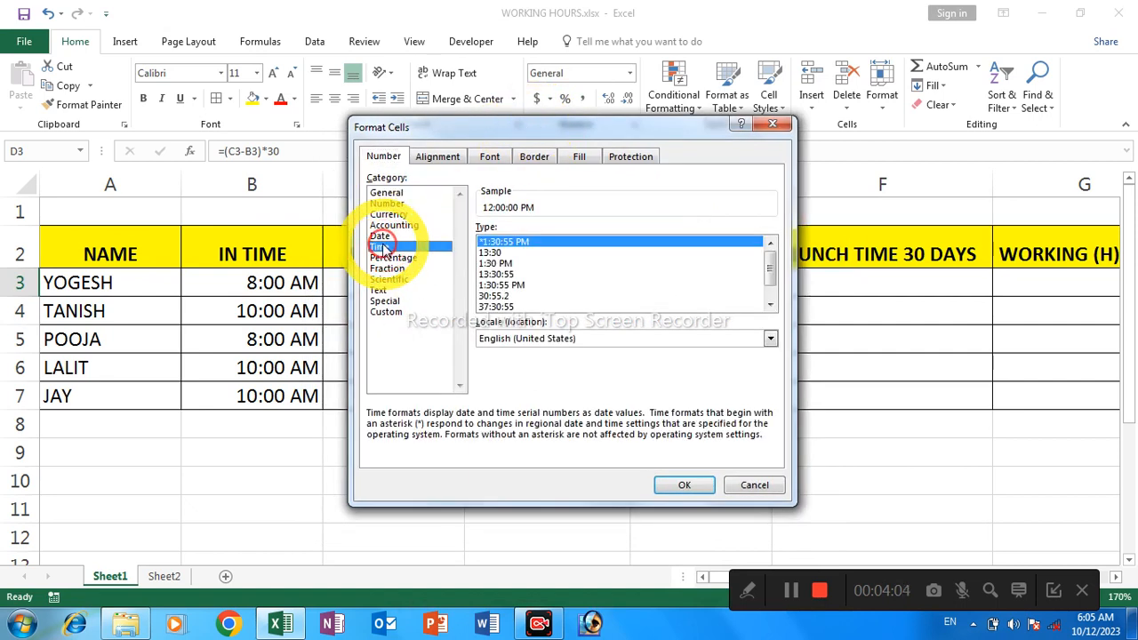
pyautogui.click(499, 253)
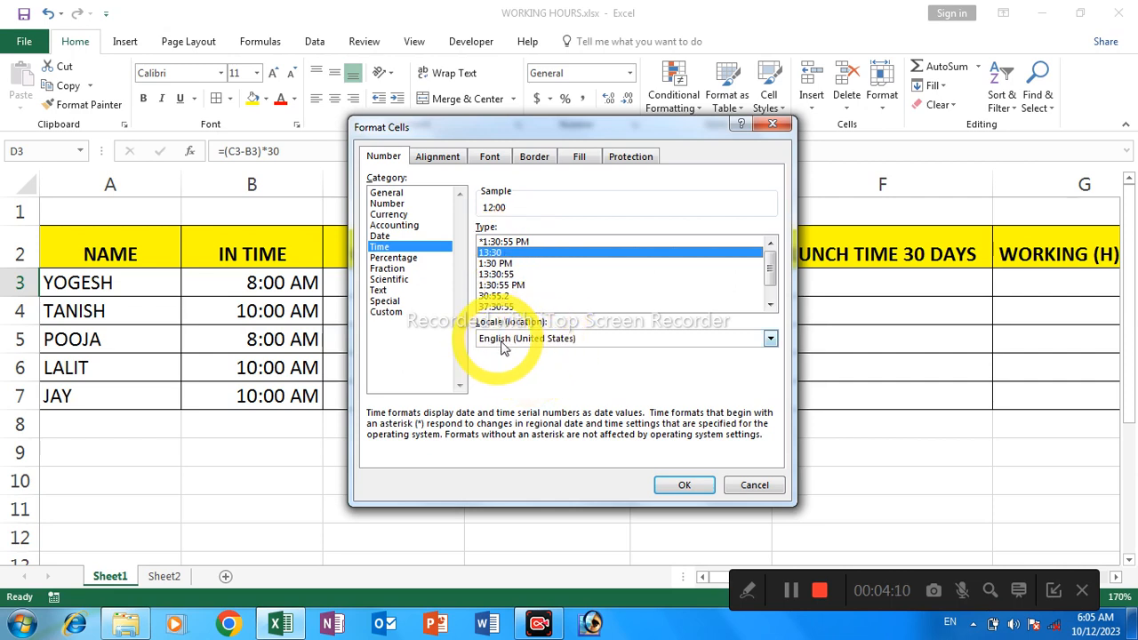
# Apply the custom number format [h]:mm to the working hours in cell D3
pyautogui.click(409, 313)
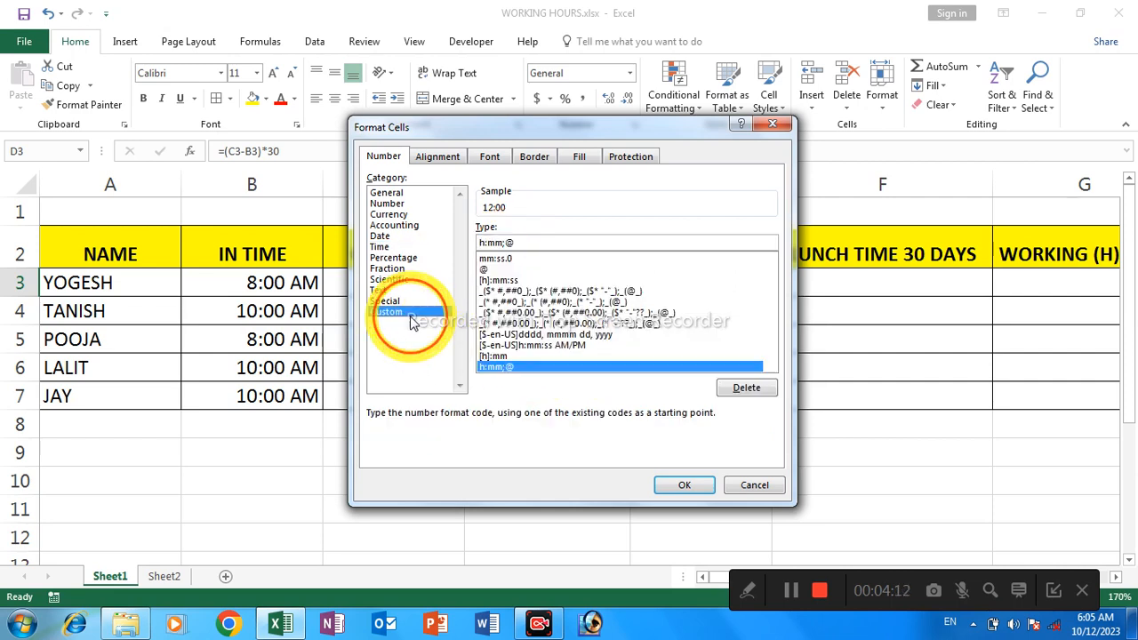
pyautogui.click(496, 356)
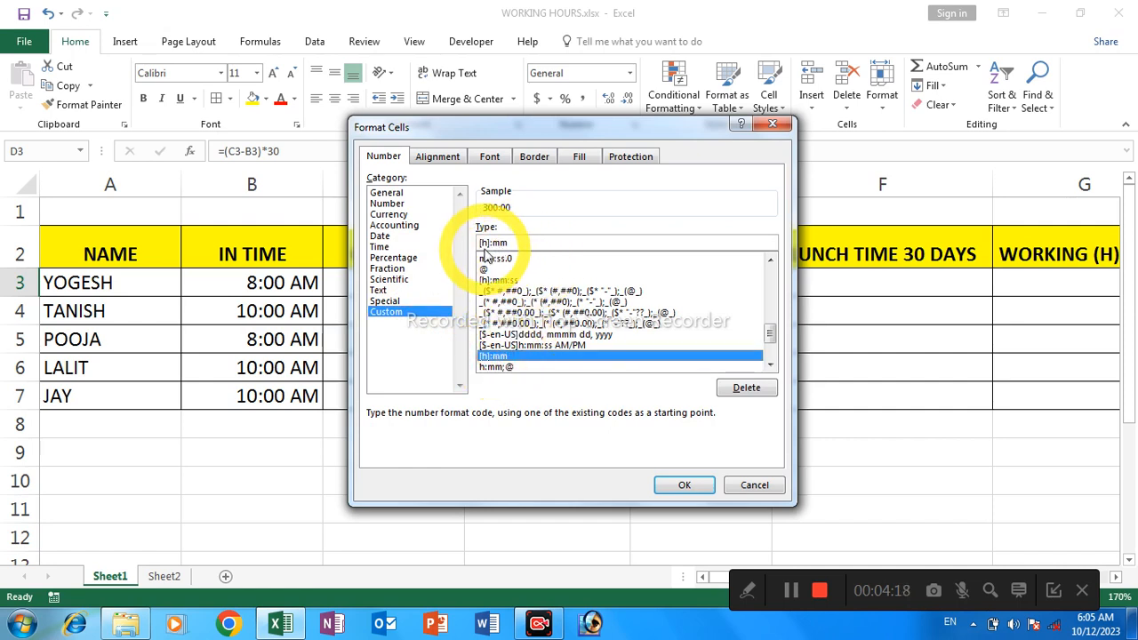
pyautogui.click(517, 243)
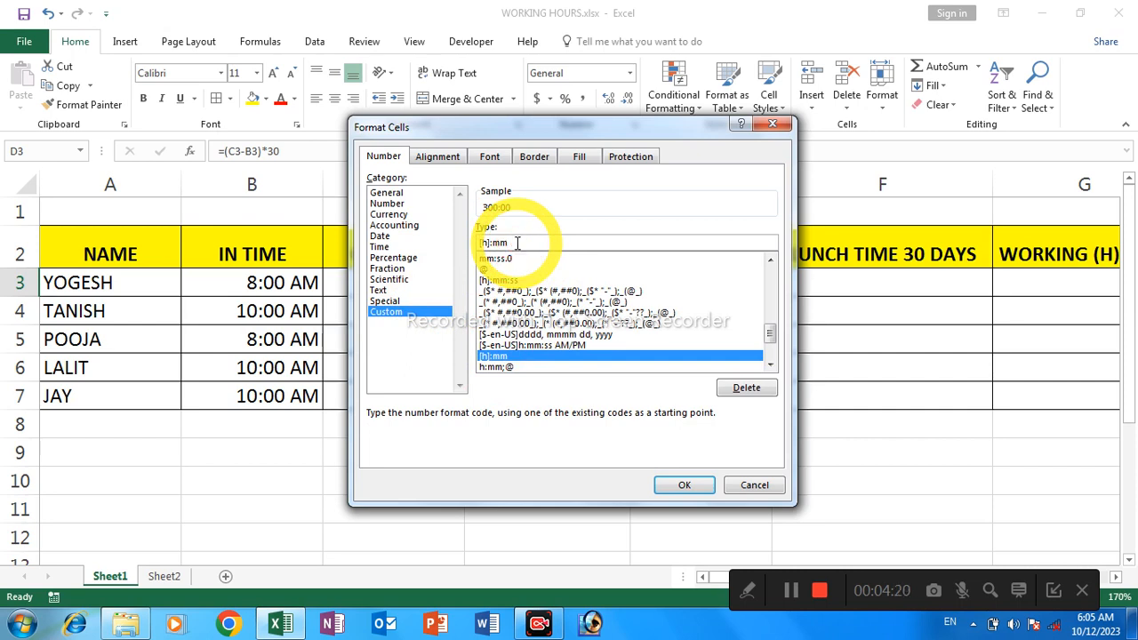
pyautogui.press('BackSpace')
pyautogui.press('BackSpace')
pyautogui.press('BackSpace')
pyautogui.press('BackSpace')
pyautogui.press('BackSpace')
pyautogui.press('BackSpace')
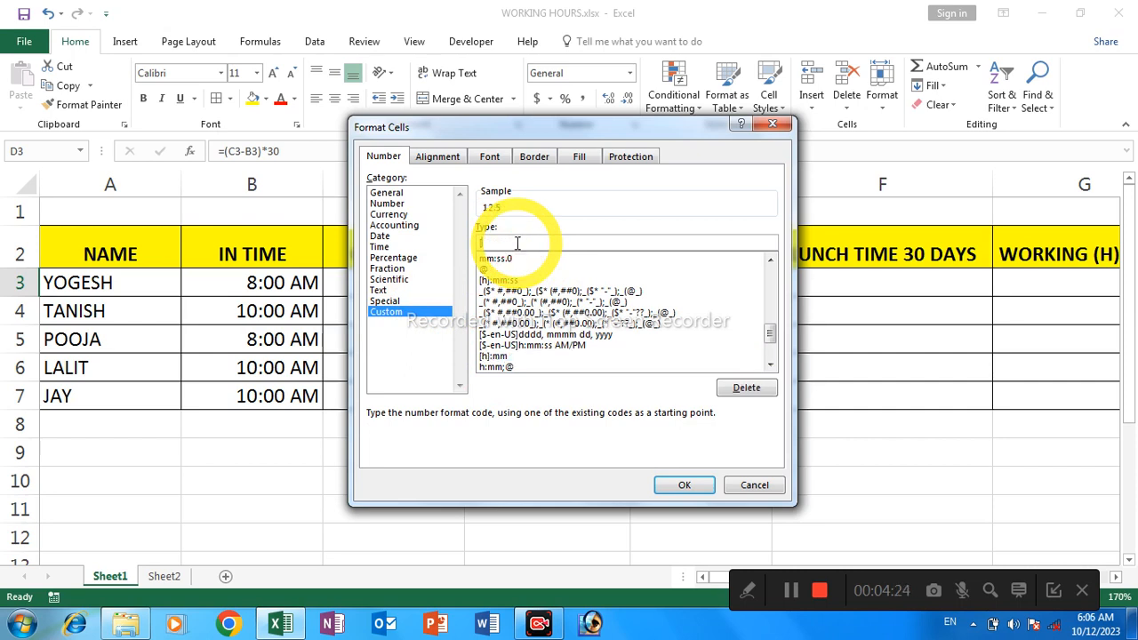
pyautogui.write('[h')
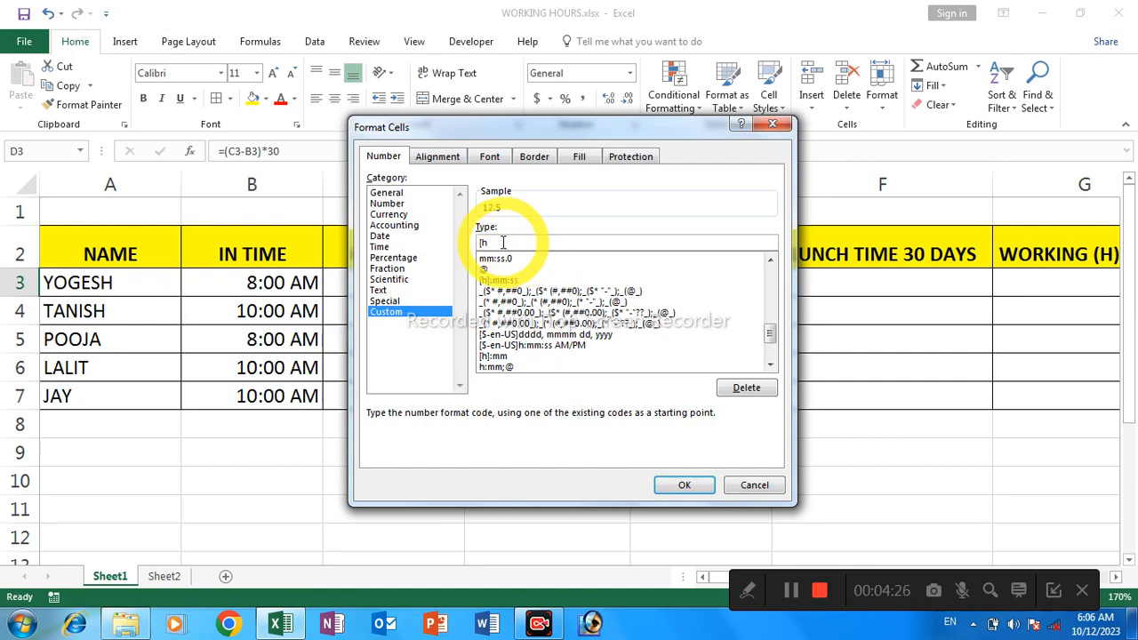
pyautogui.write(']:mm')
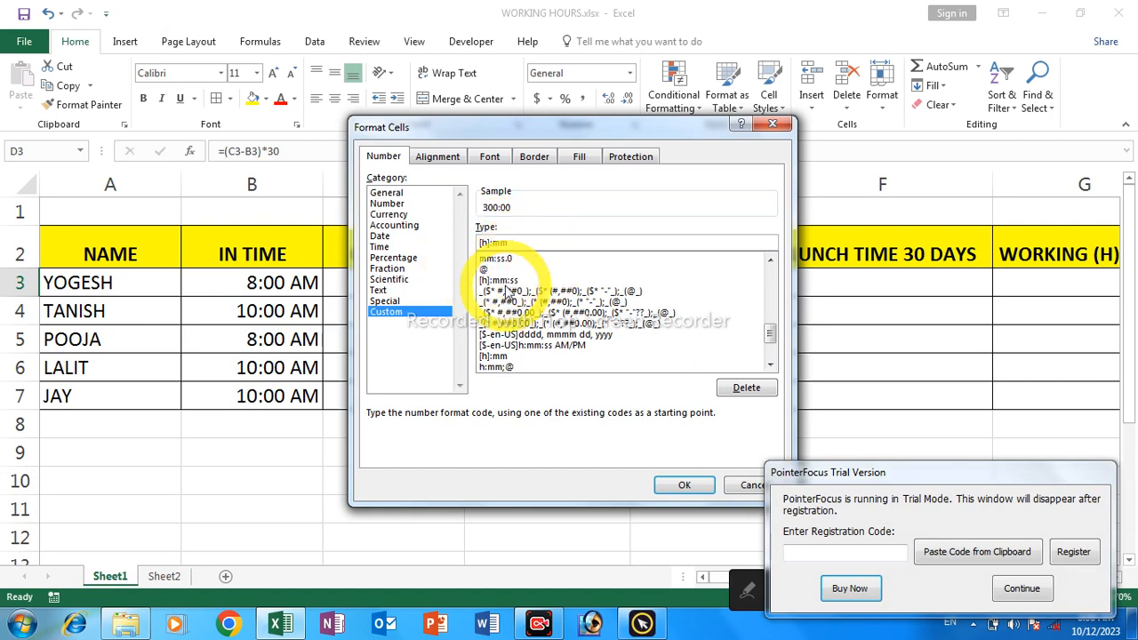
pyautogui.click(682, 485)
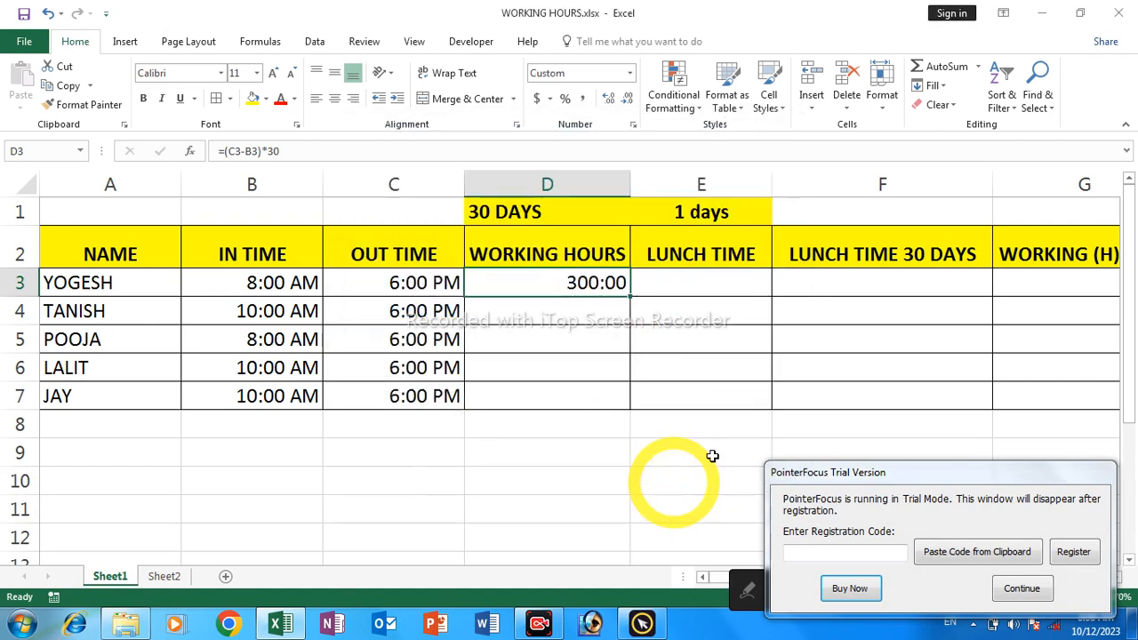
# Dismiss the trial notice and fill the working-hours formula from D3 down through D7
pyautogui.click(1022, 589)
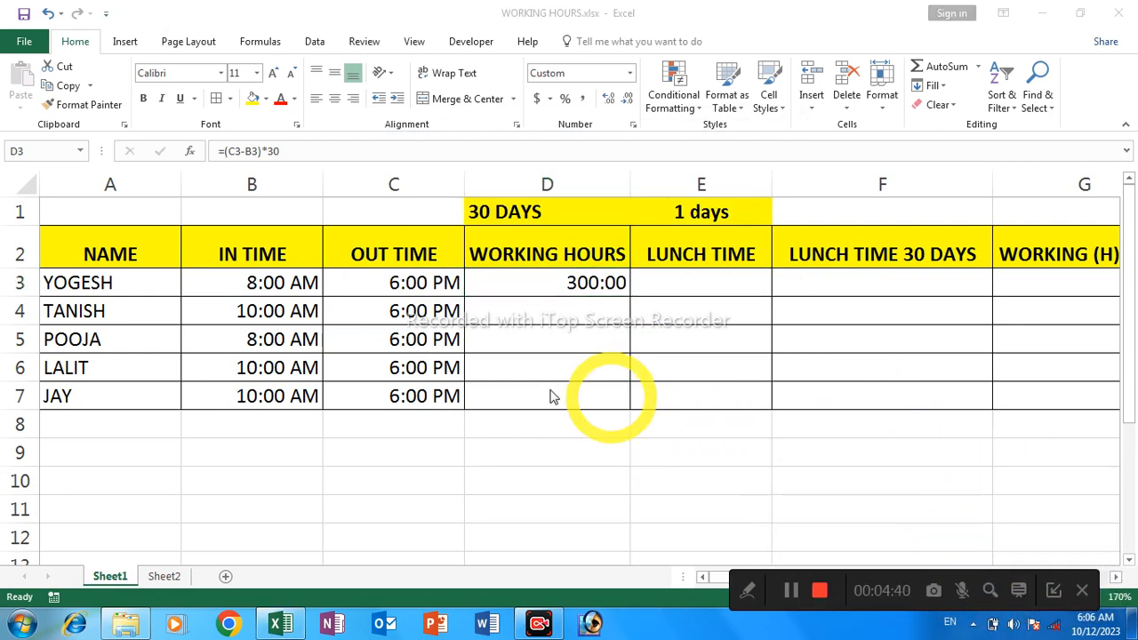
pyautogui.click(536, 283)
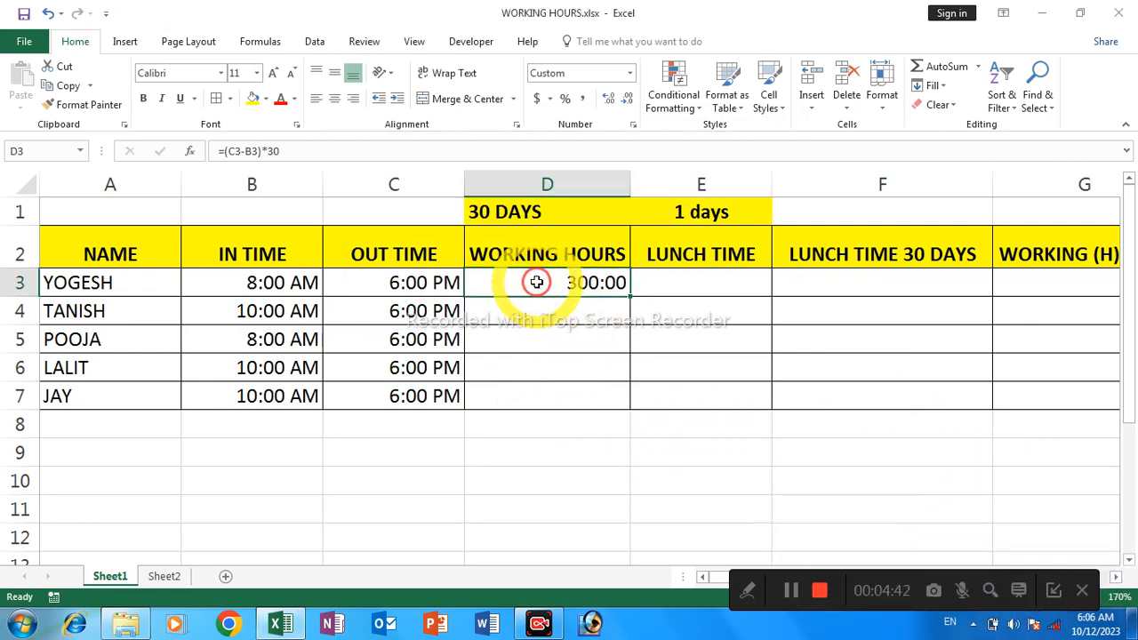
pyautogui.keyDown('shift'); pyautogui.click(525, 386); pyautogui.keyUp('shift')
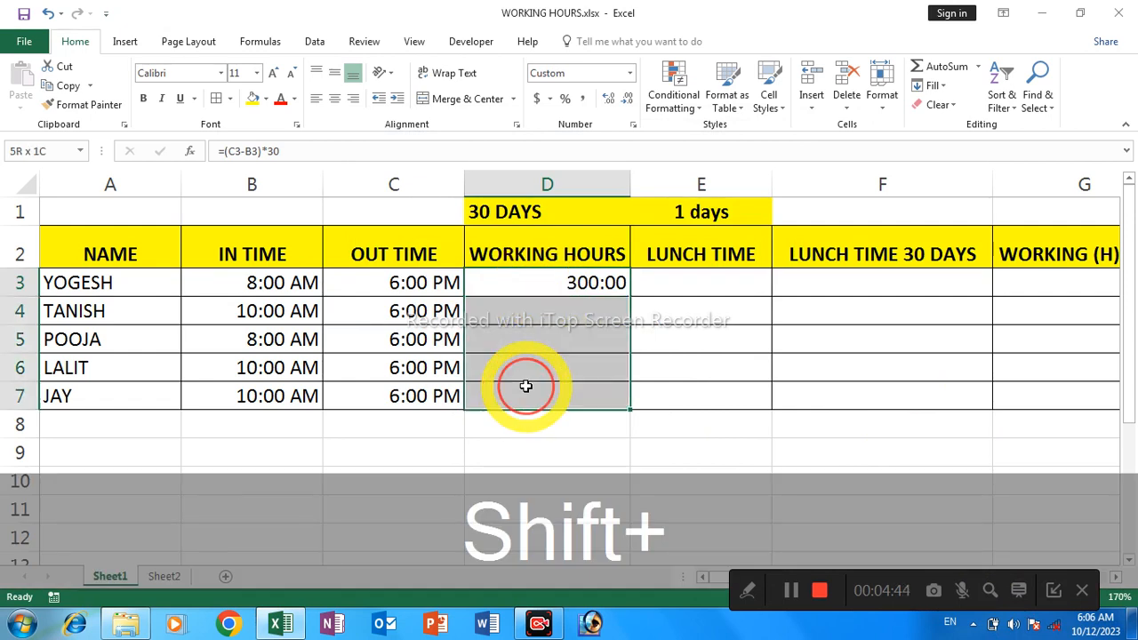
pyautogui.hotkey('ctrl', 'd')
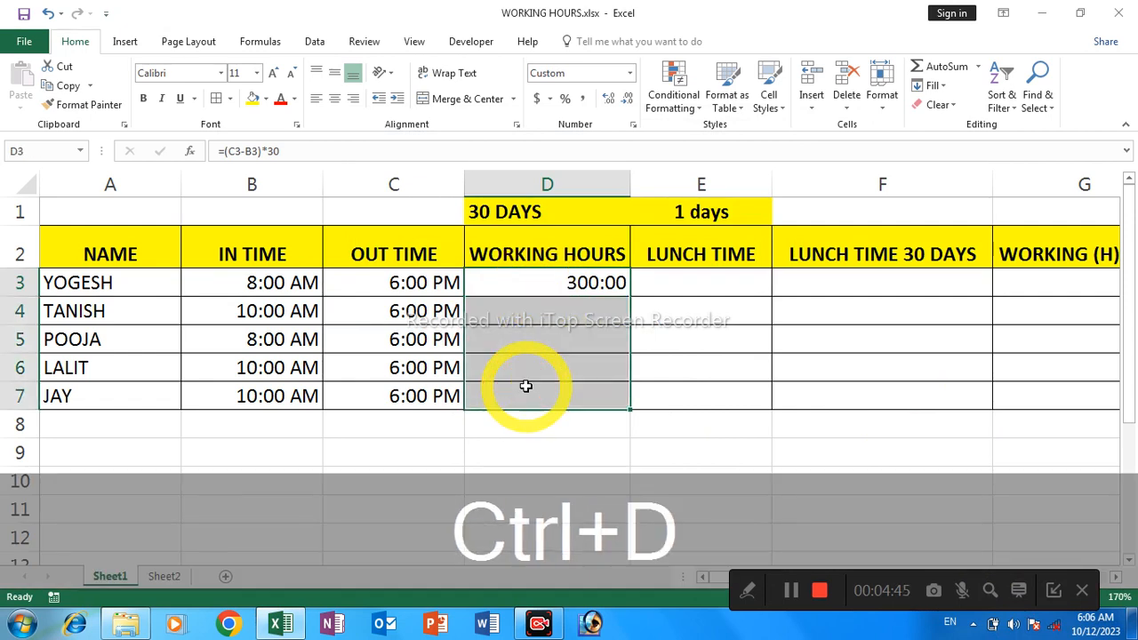
# Enter 00:20 as the first employee's LUNCH TIME in cell E3
pyautogui.click(691, 290)
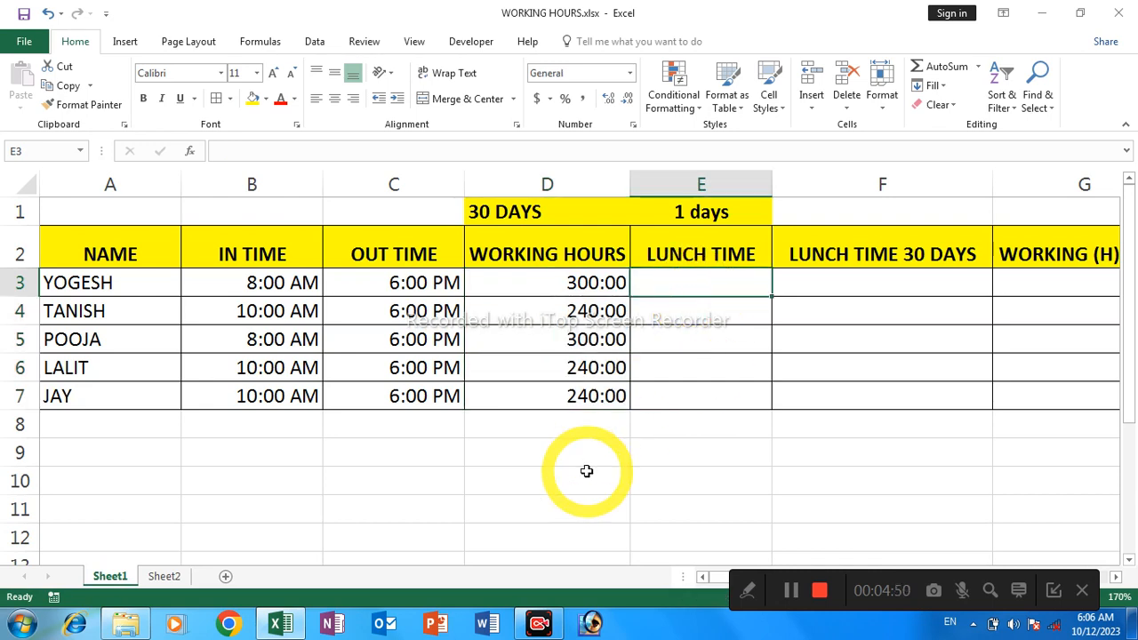
pyautogui.write('0')
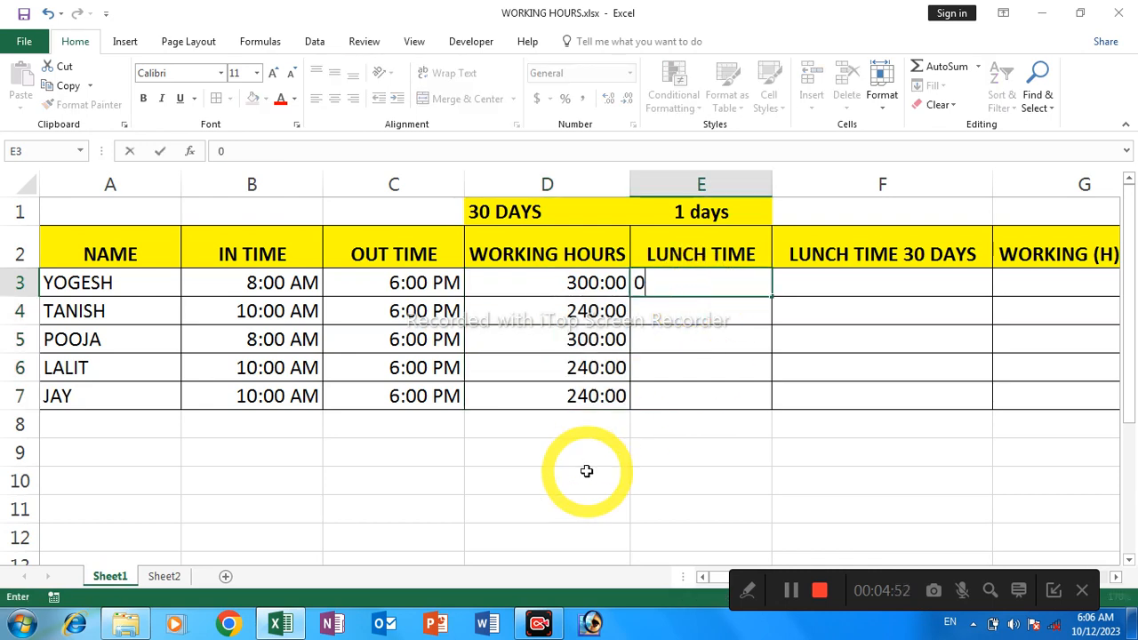
pyautogui.write('0:')
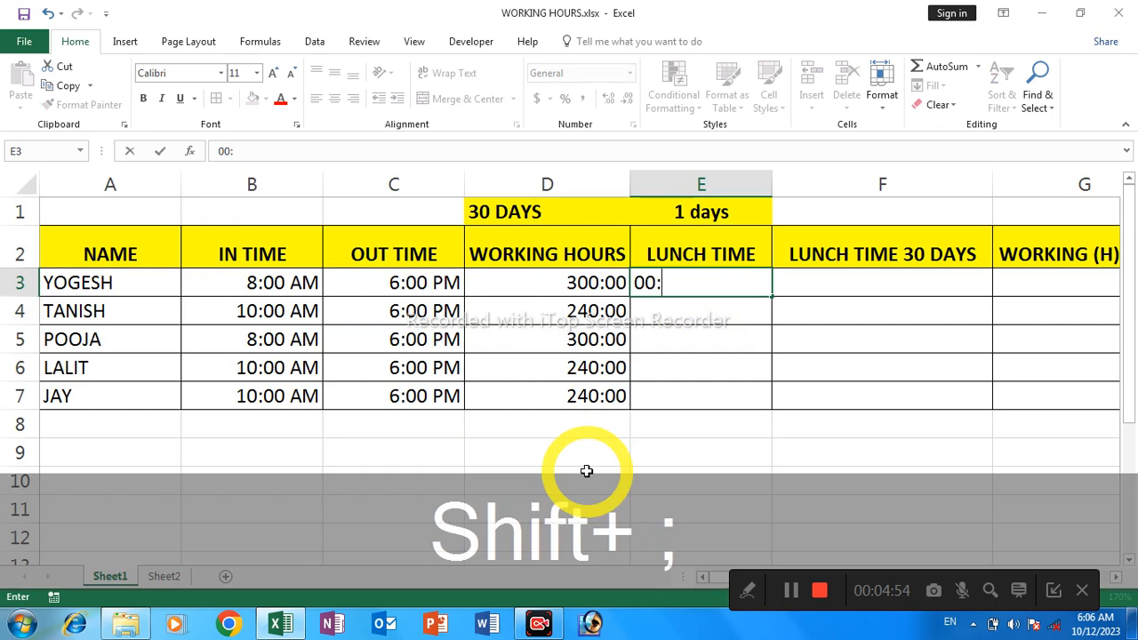
pyautogui.write('20')
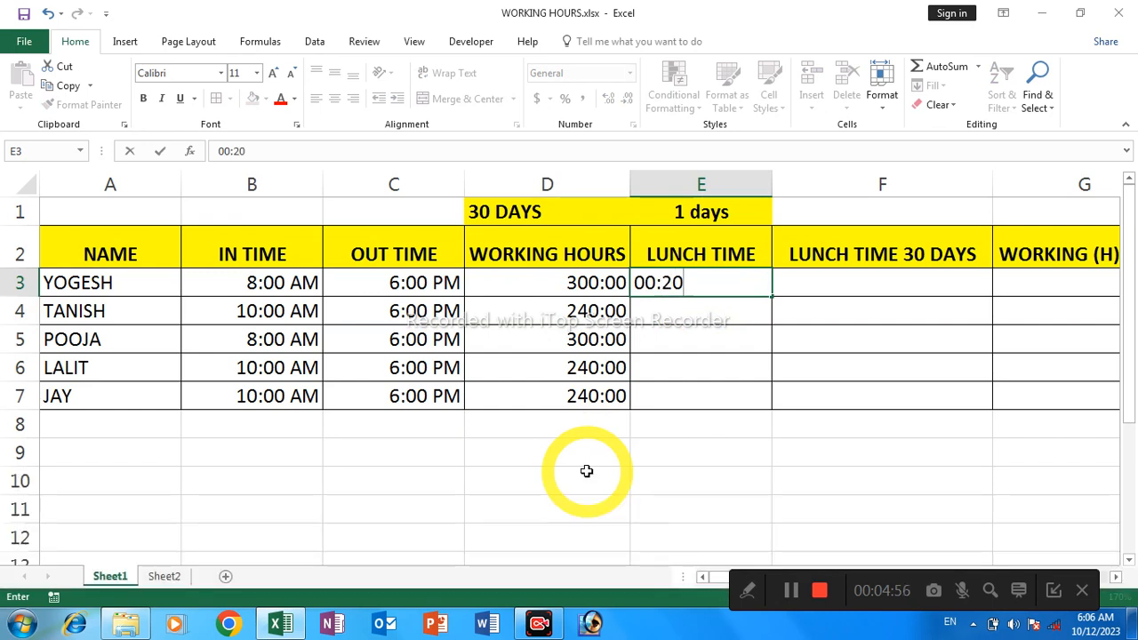
pyautogui.press('Return')
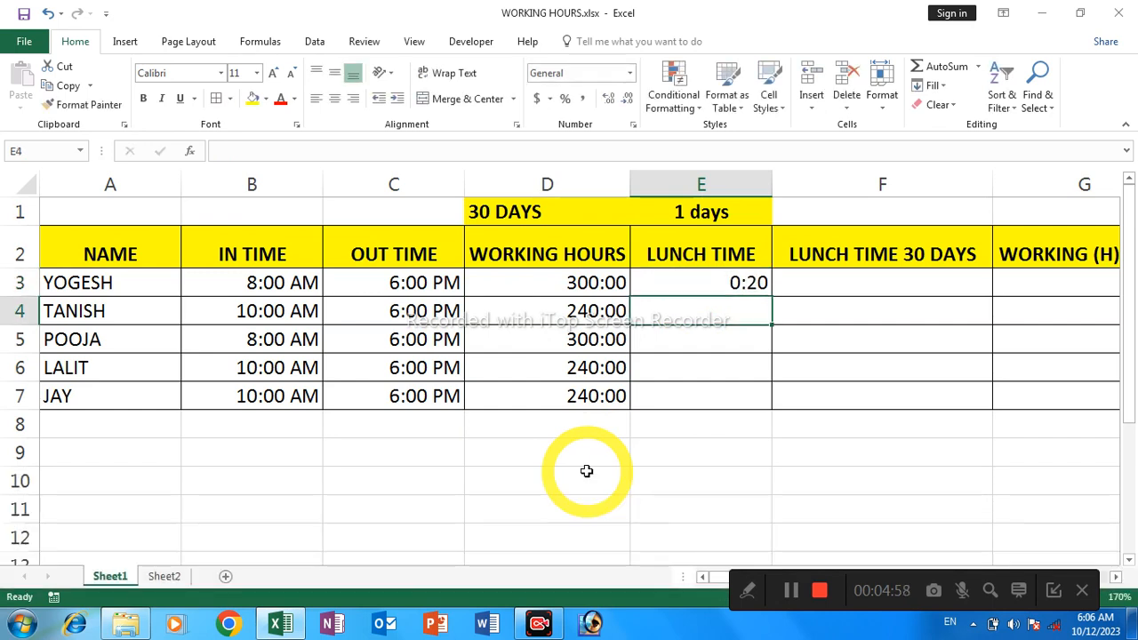
# Open the cell formatting for lunch time cell E3 and choose the 13:30 Time format
pyautogui.click(738, 284)
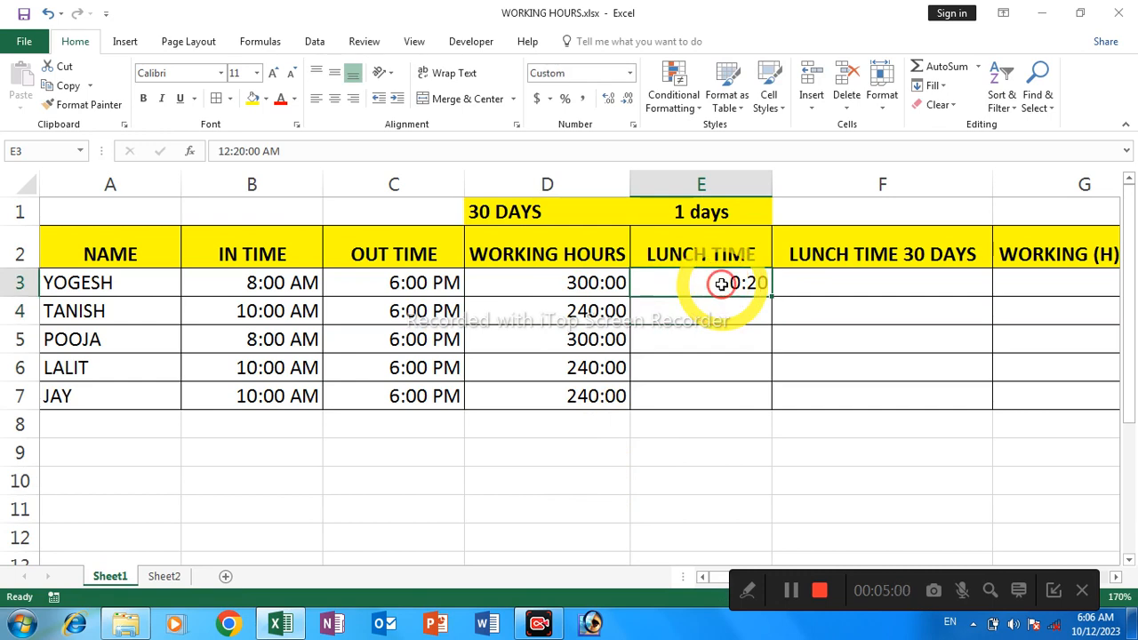
pyautogui.rightClick(721, 283)
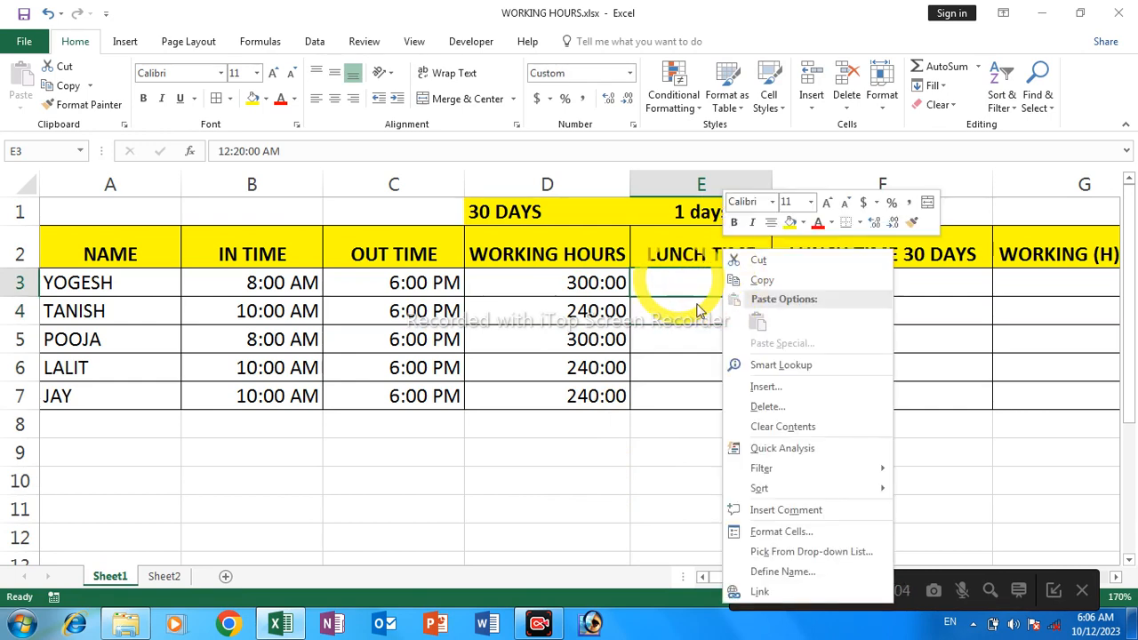
pyautogui.click(765, 529)
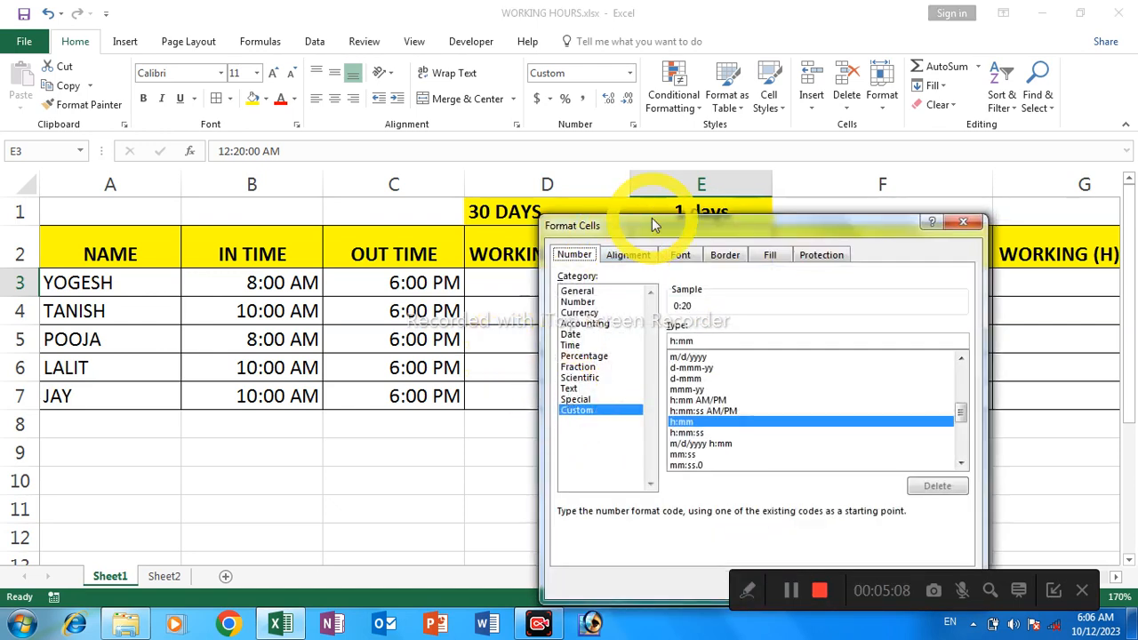
pyautogui.moveTo(653, 225); pyautogui.dragTo(287, 150)
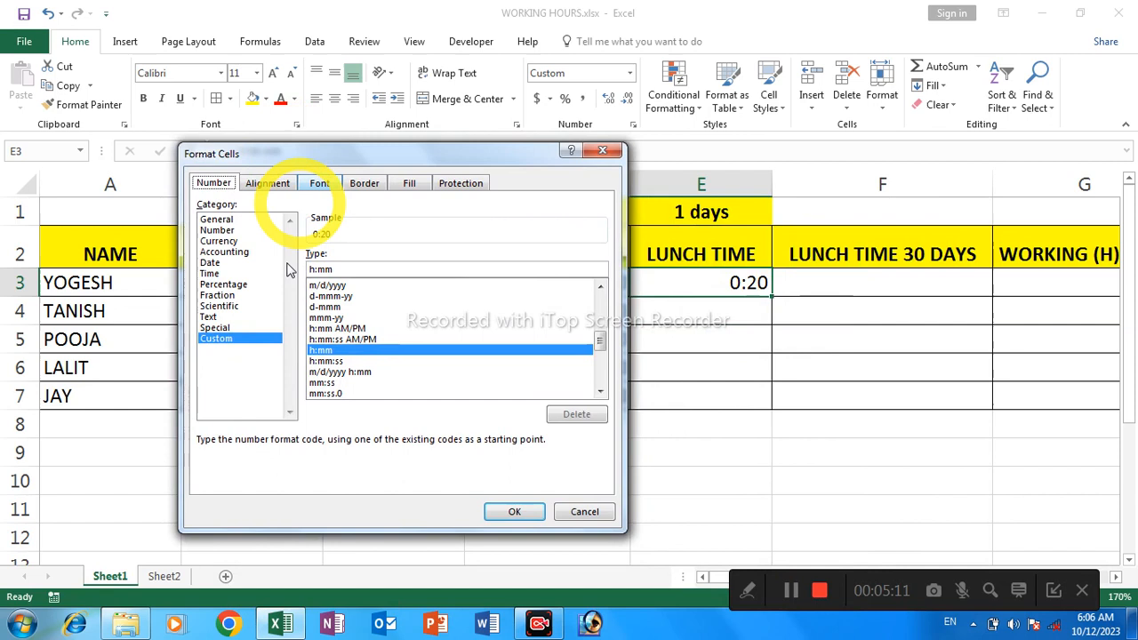
pyautogui.click(229, 275)
pyautogui.click(325, 279)
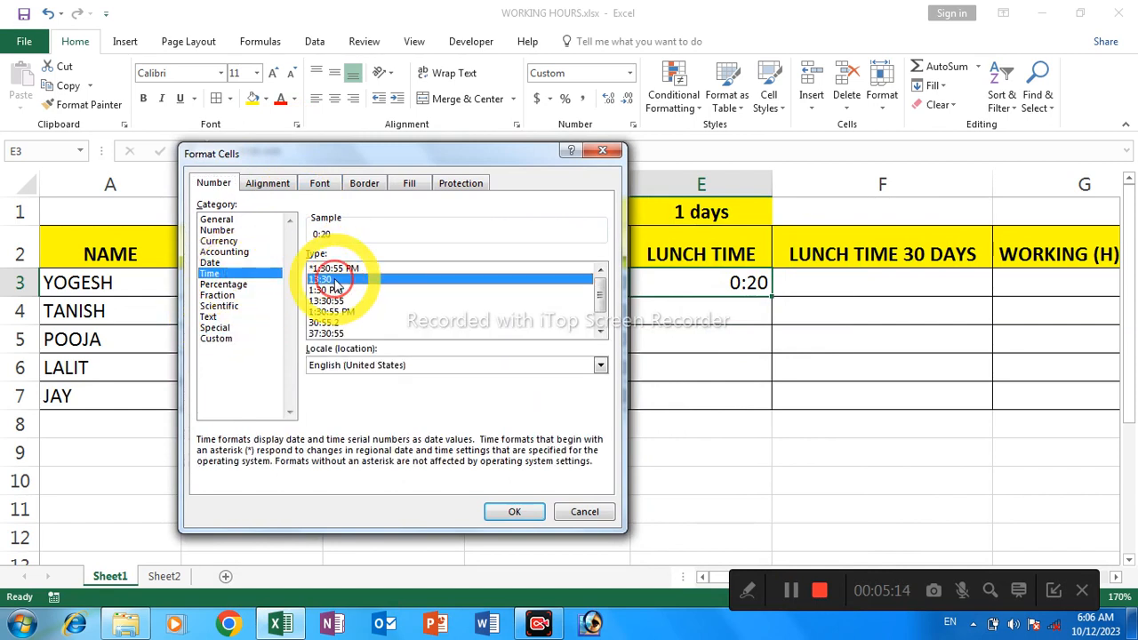
# Apply the custom number format hh:mm to the lunch time in cell E3
pyautogui.click(216, 339)
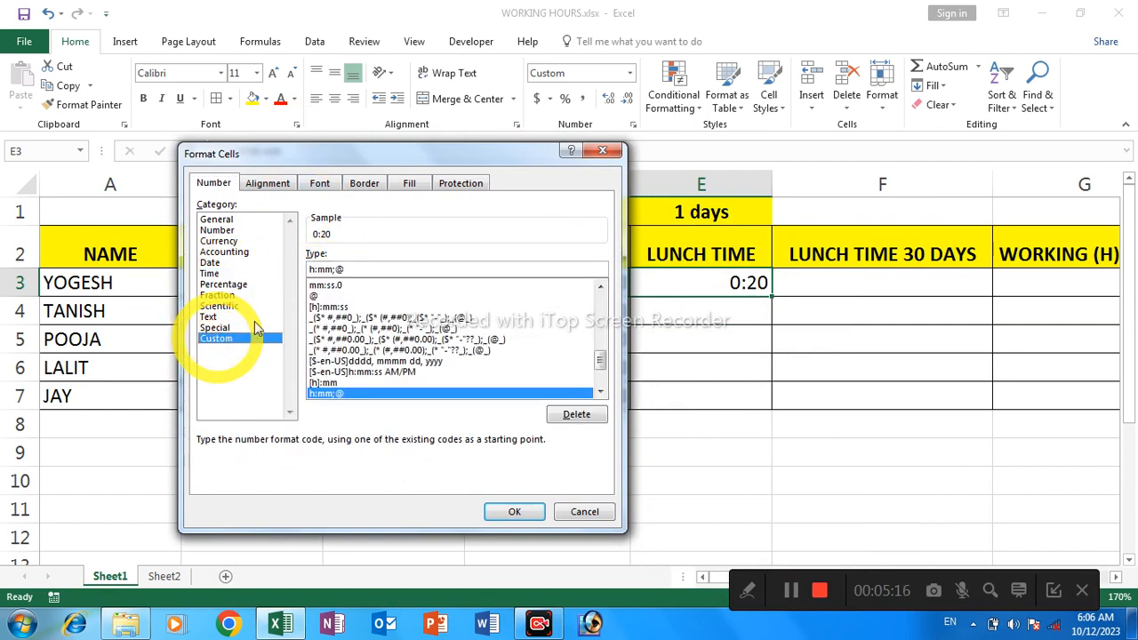
pyautogui.click(351, 268)
pyautogui.press('BackSpace')
pyautogui.press('BackSpace')
pyautogui.press('BackSpace')
pyautogui.press('BackSpace')
pyautogui.press('BackSpace')
pyautogui.press('BackSpace')
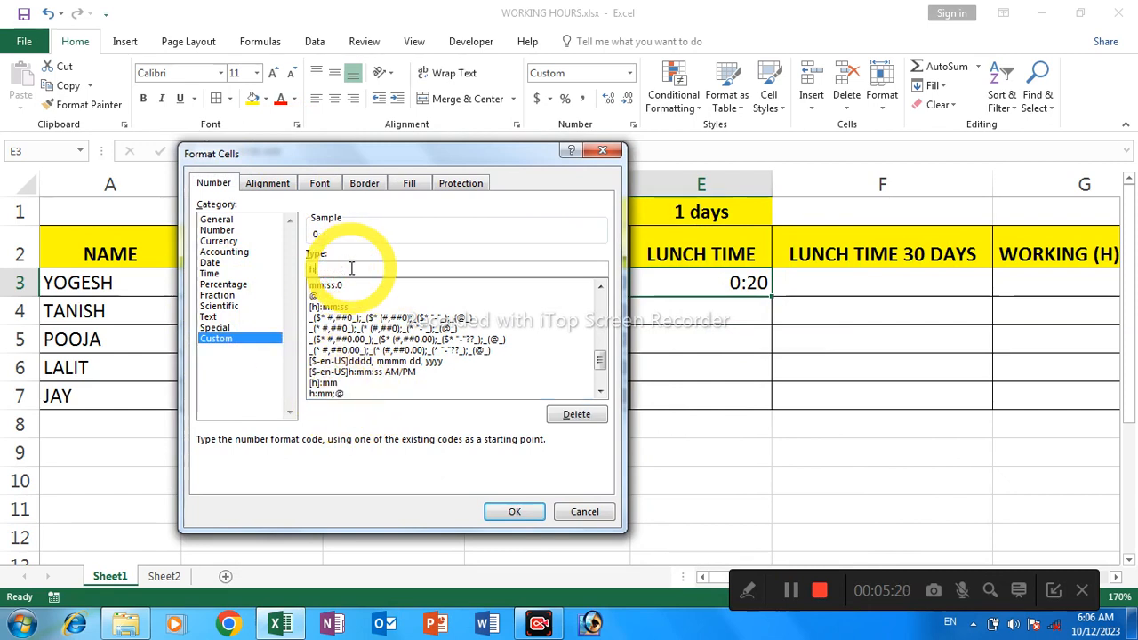
pyautogui.write('hh')
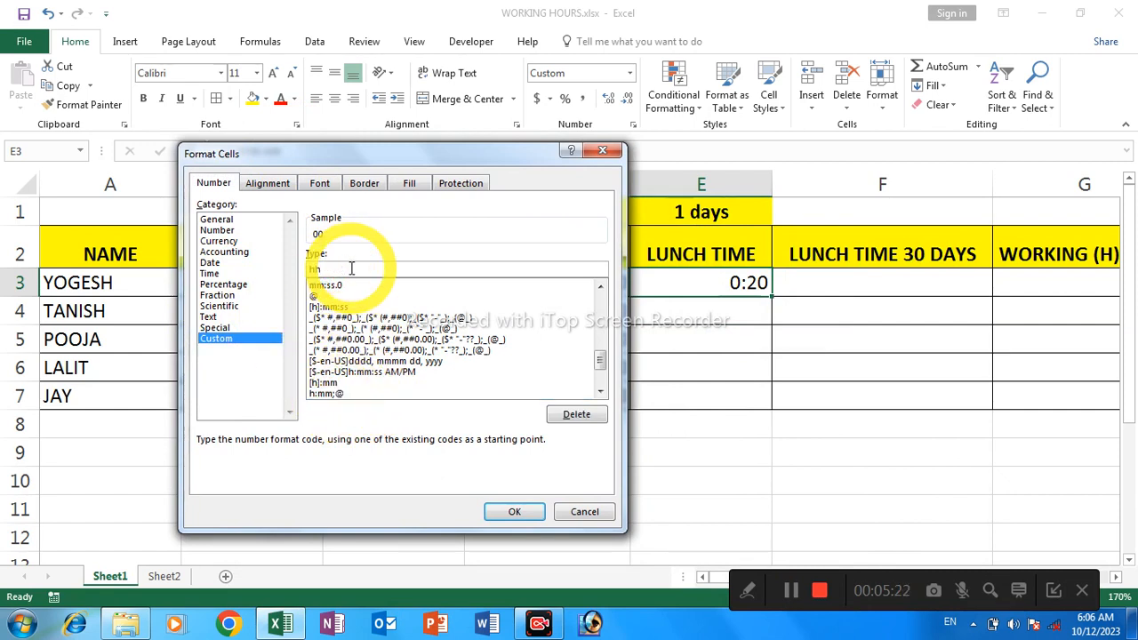
pyautogui.write(':mm')
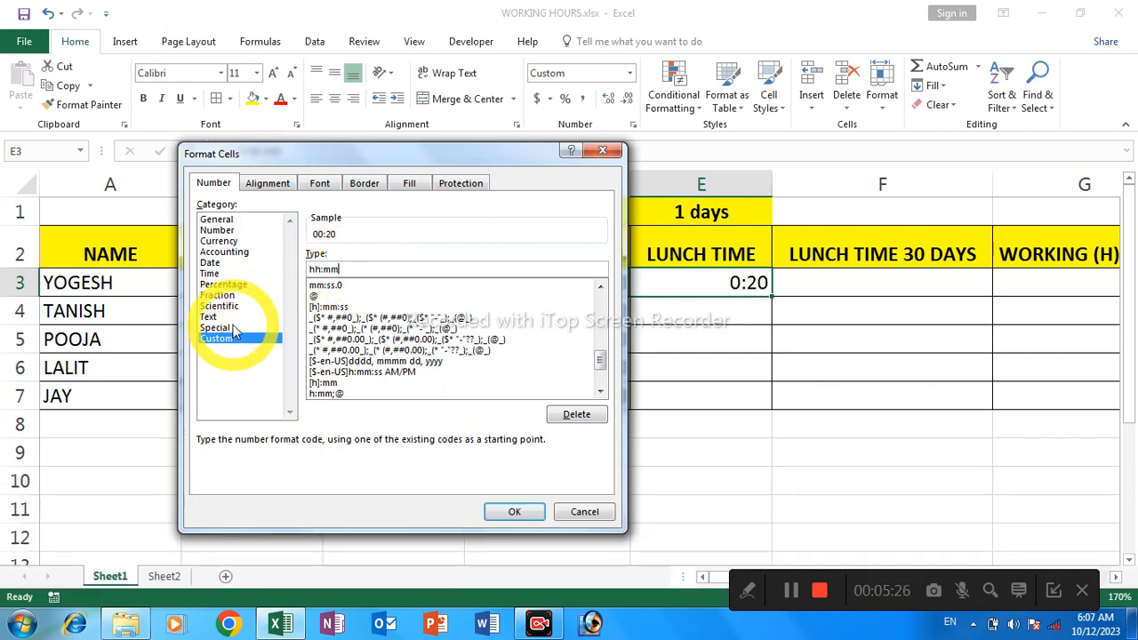
pyautogui.click(502, 513)
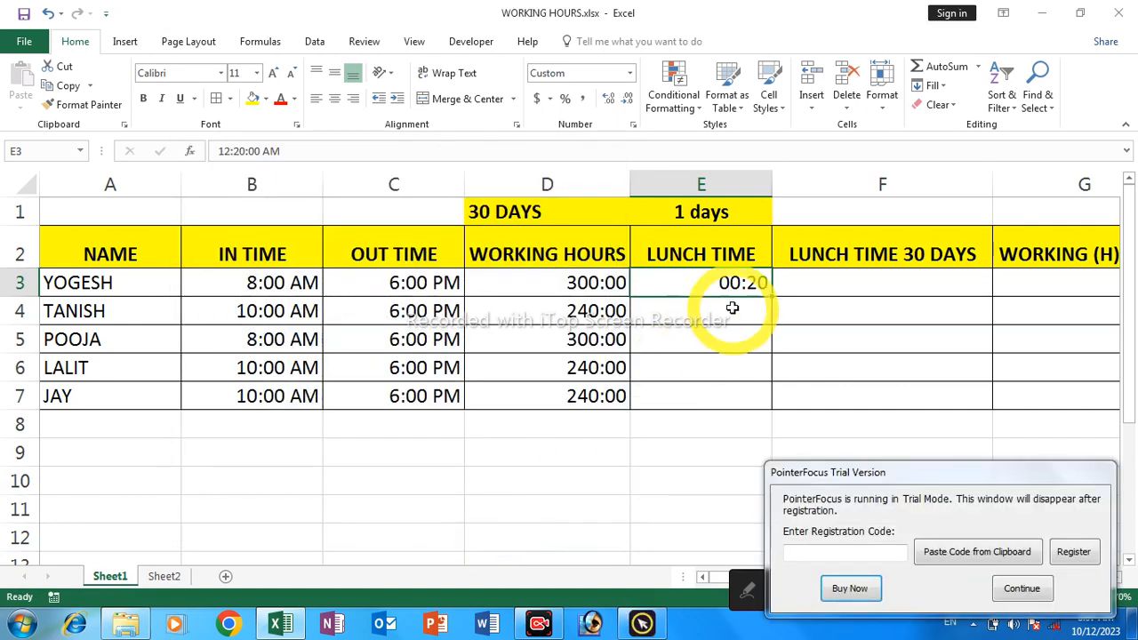
# Dismiss the trial notice and fill the lunch time from E3 down through E7
pyautogui.click(1022, 588)
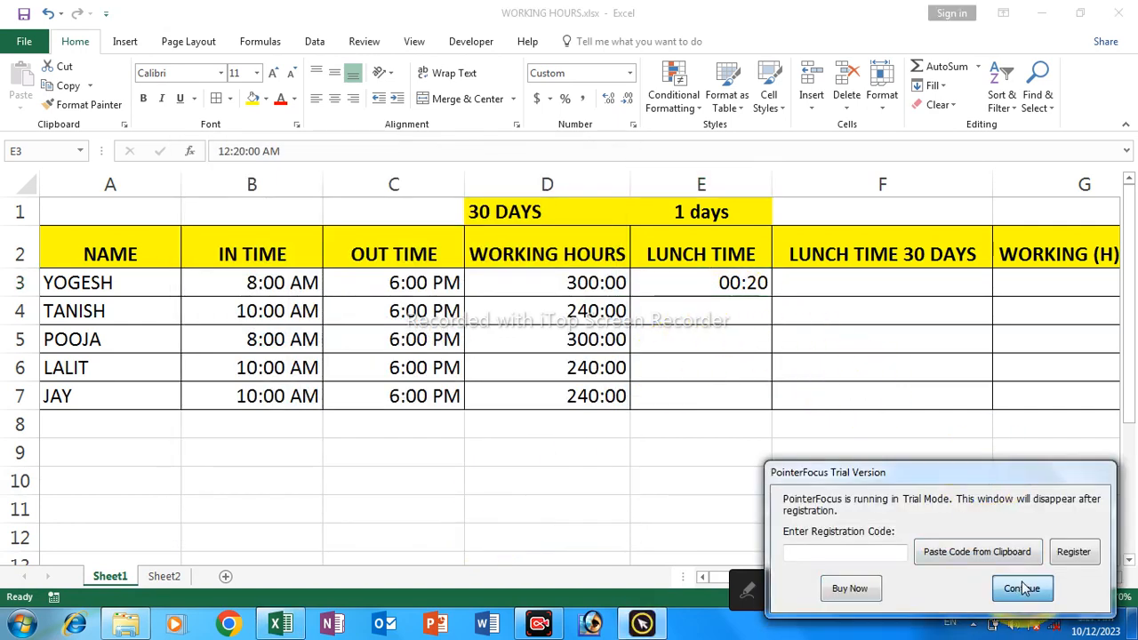
pyautogui.click(711, 278)
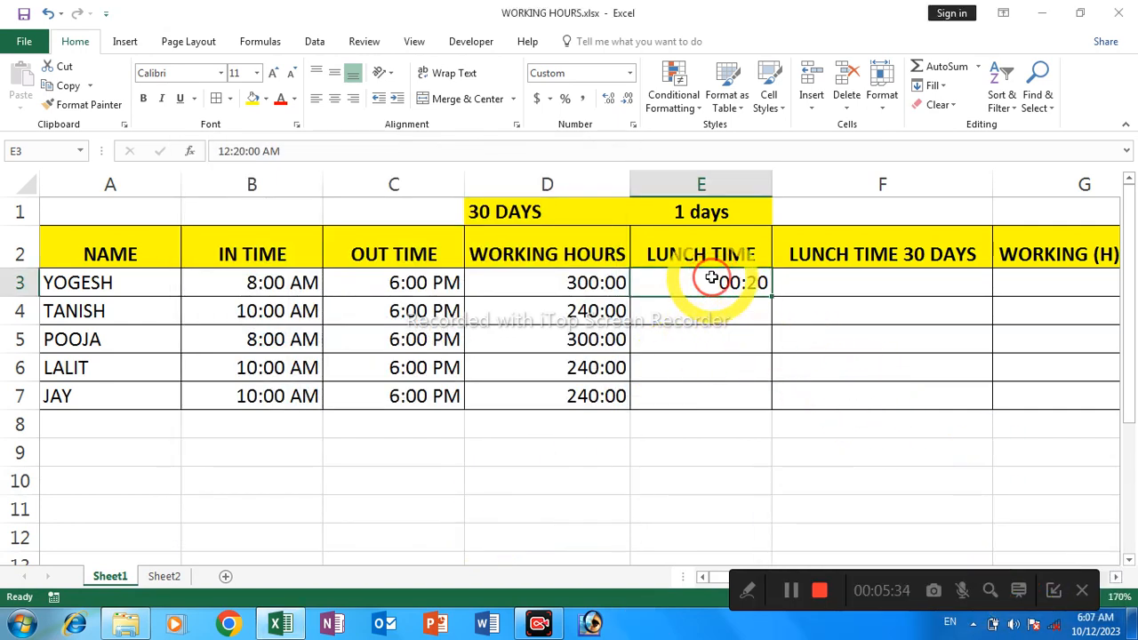
pyautogui.keyDown('shift'); pyautogui.click(703, 388); pyautogui.keyUp('shift')
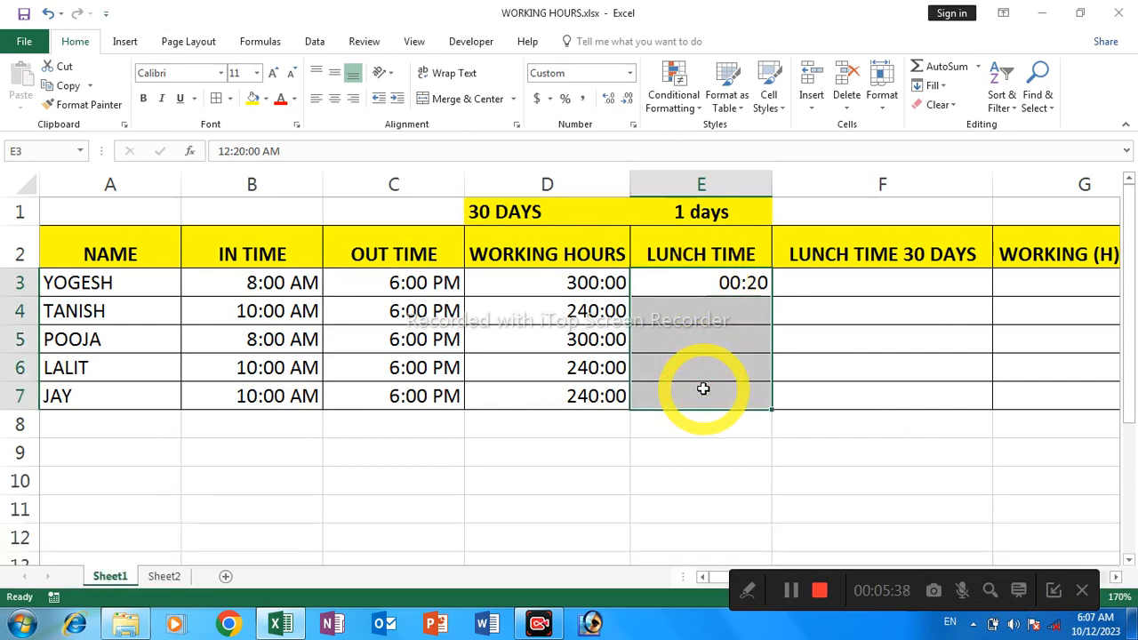
pyautogui.hotkey('ctrl', 'd')
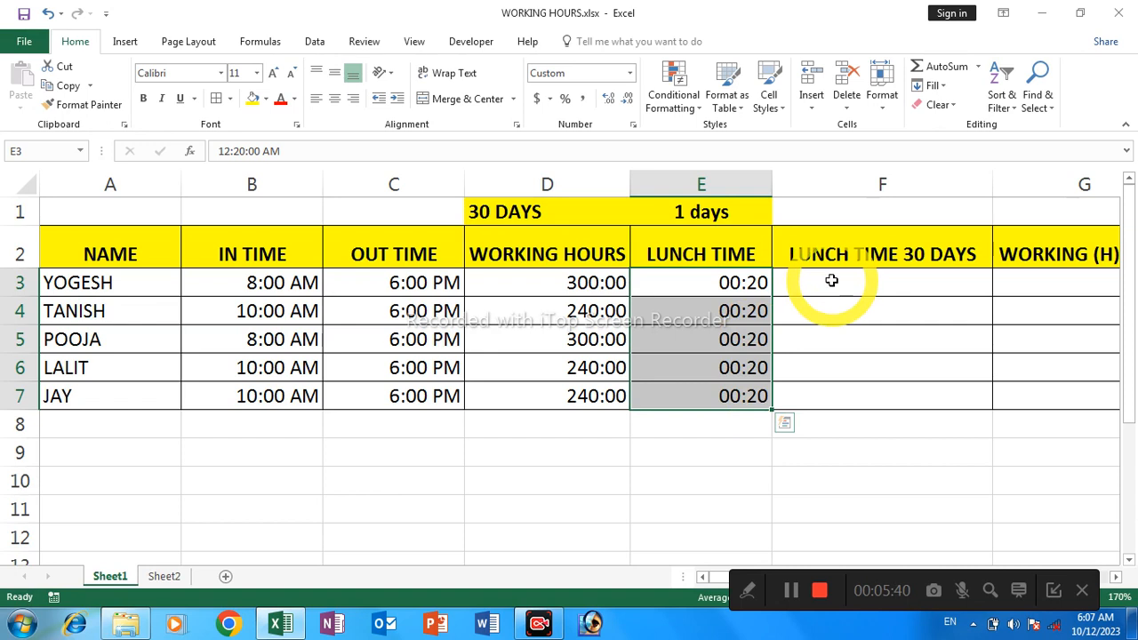
# Enter the formula =E3*30 in cell F3 to calculate the first employee's lunch time for 30 days, dismissing the trial notice
pyautogui.click(831, 280)
pyautogui.press('Right')
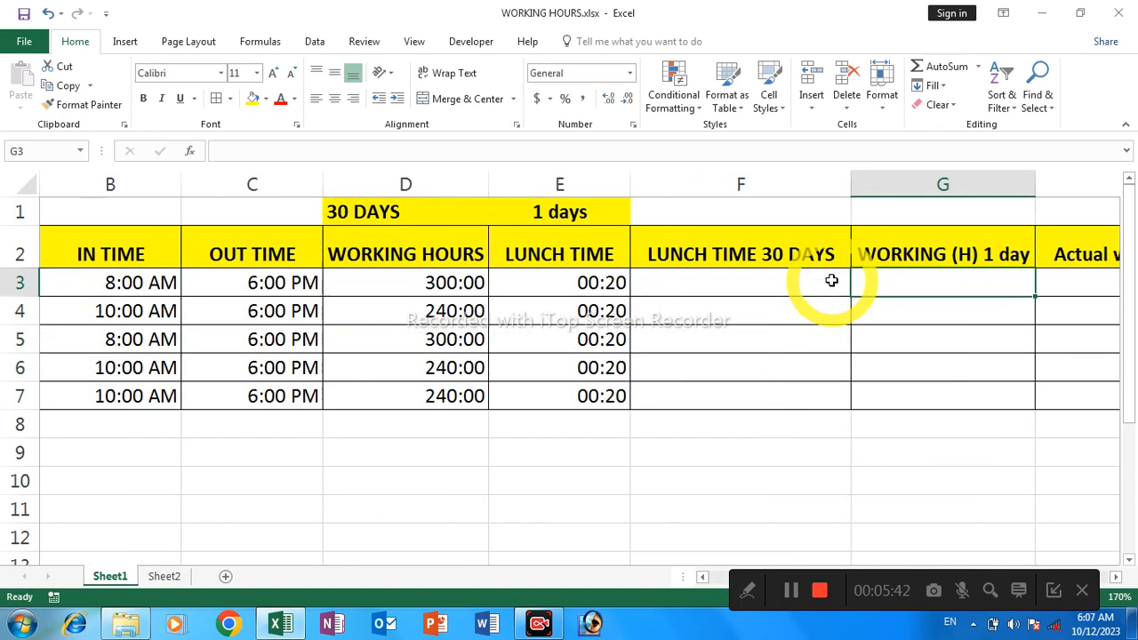
pyautogui.click(831, 280)
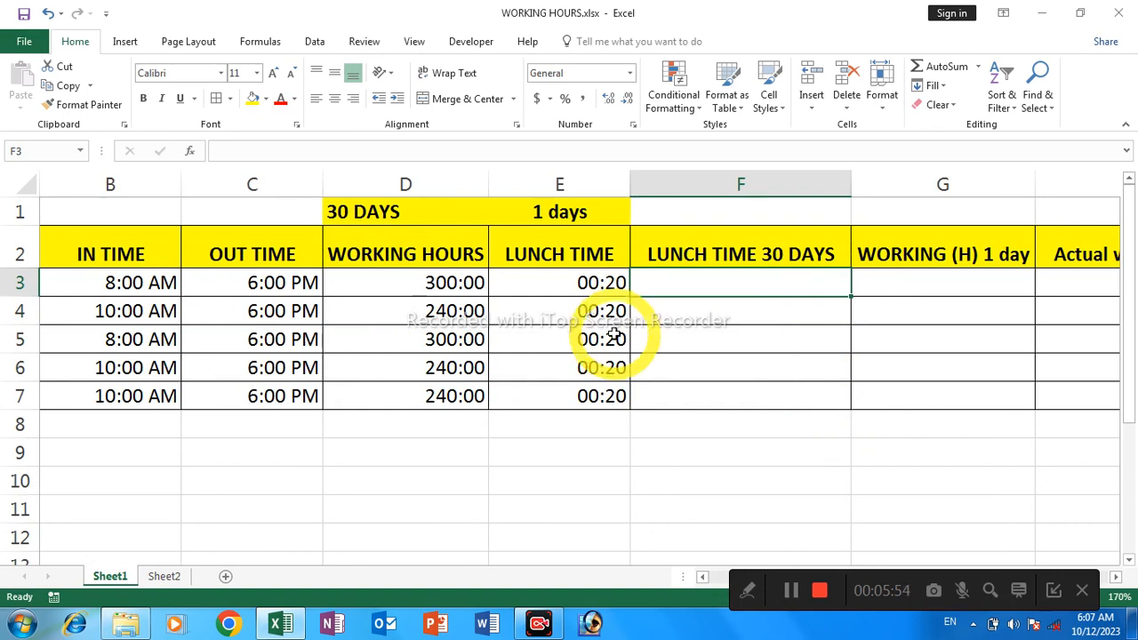
pyautogui.click(542, 284)
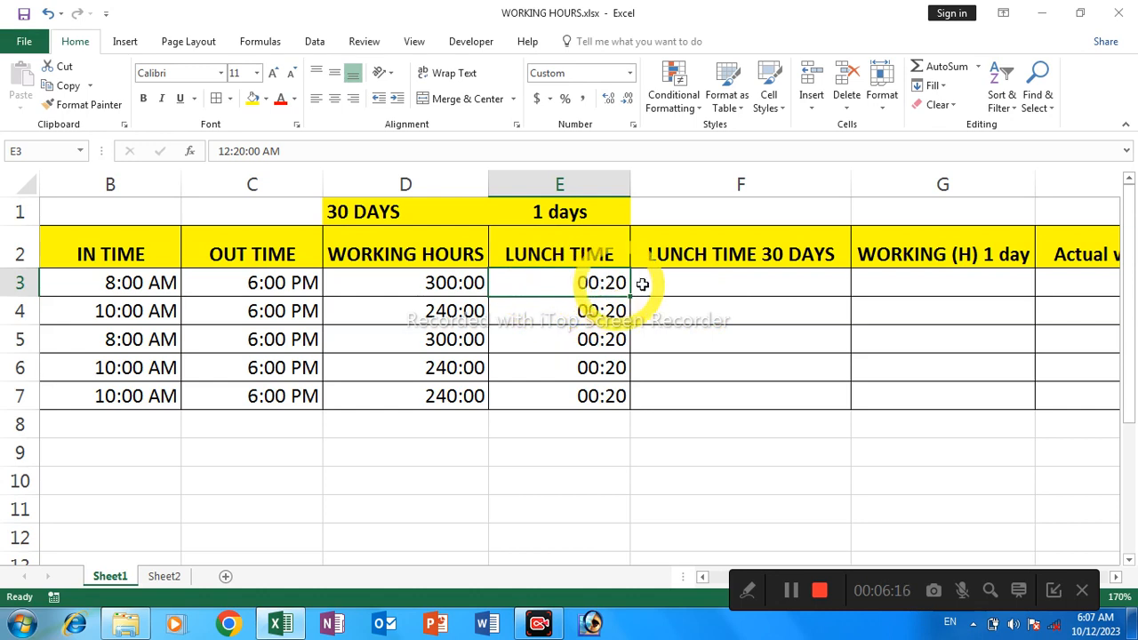
pyautogui.click(721, 294)
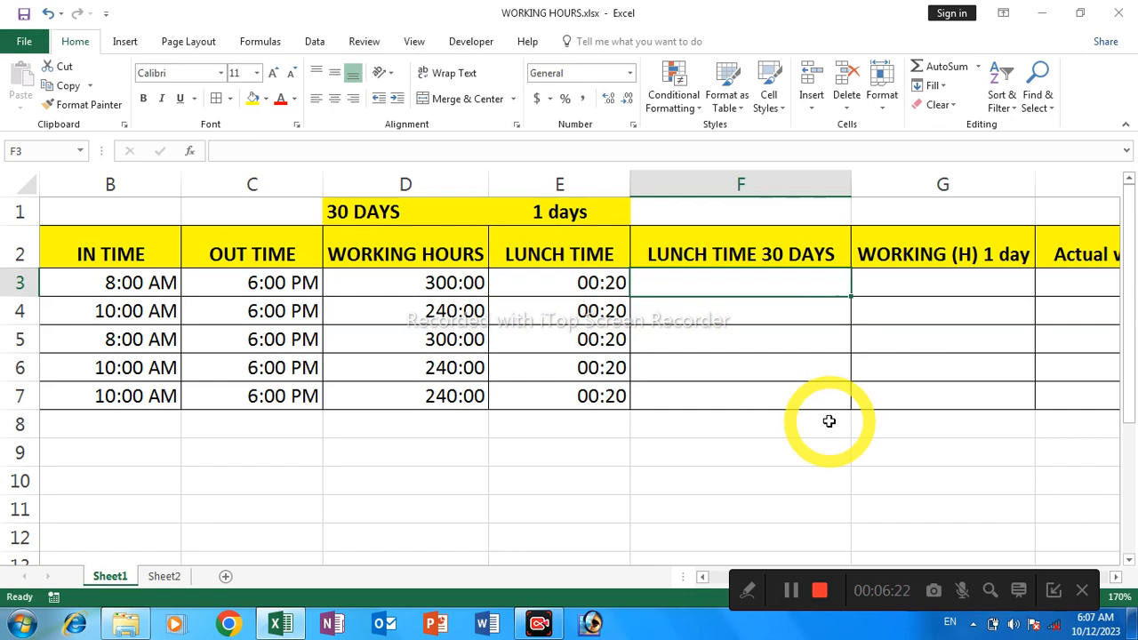
pyautogui.write('=')
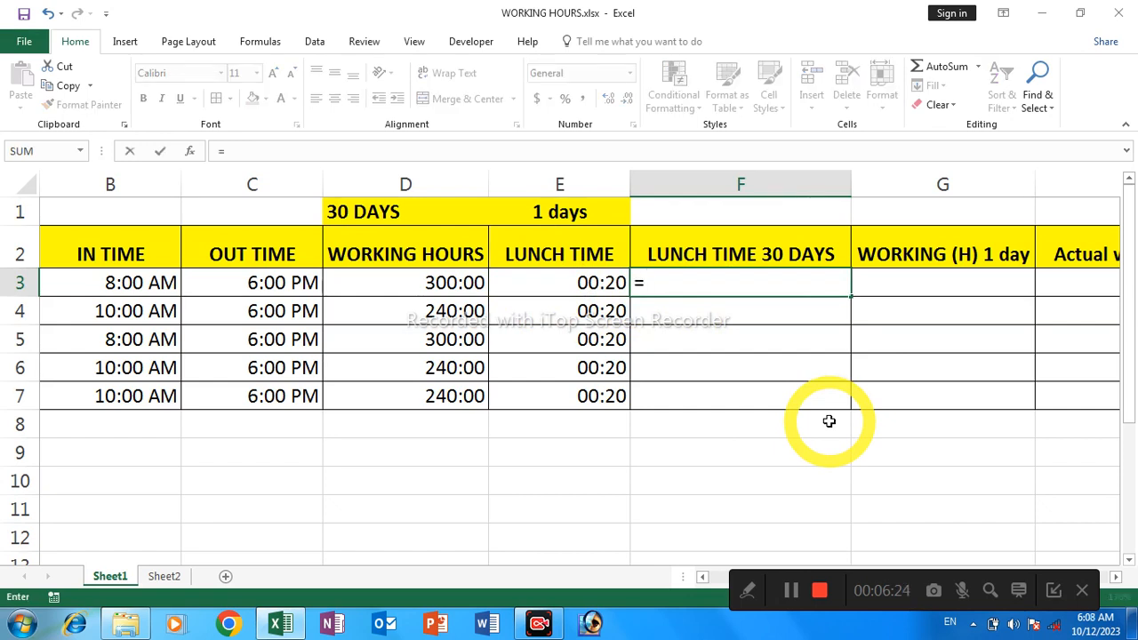
pyautogui.click(578, 283)
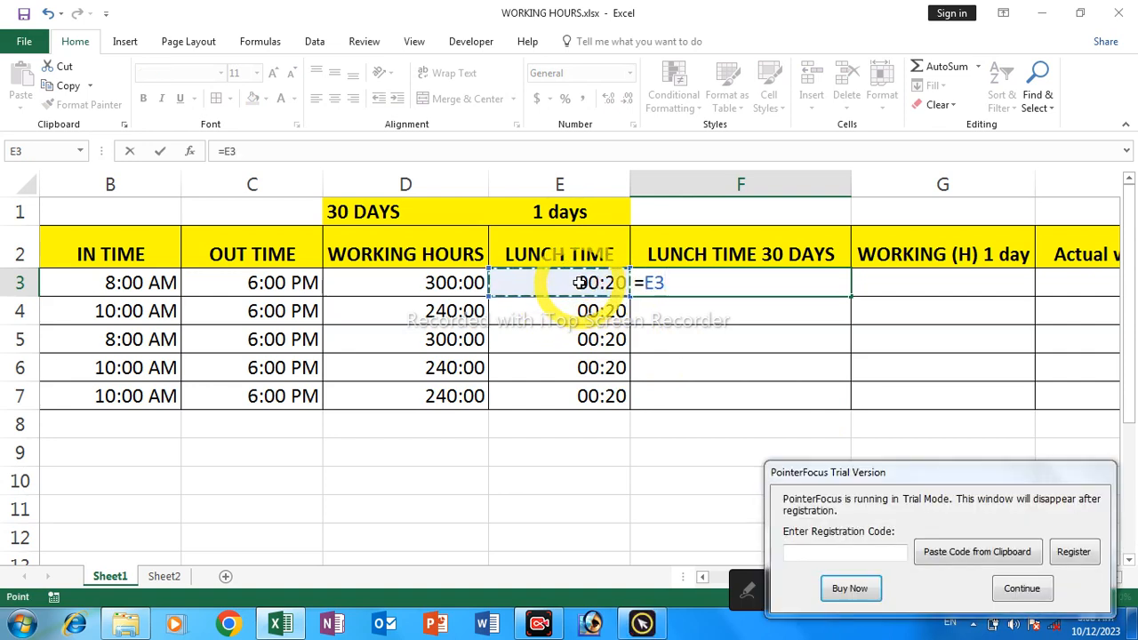
pyautogui.click(1019, 590)
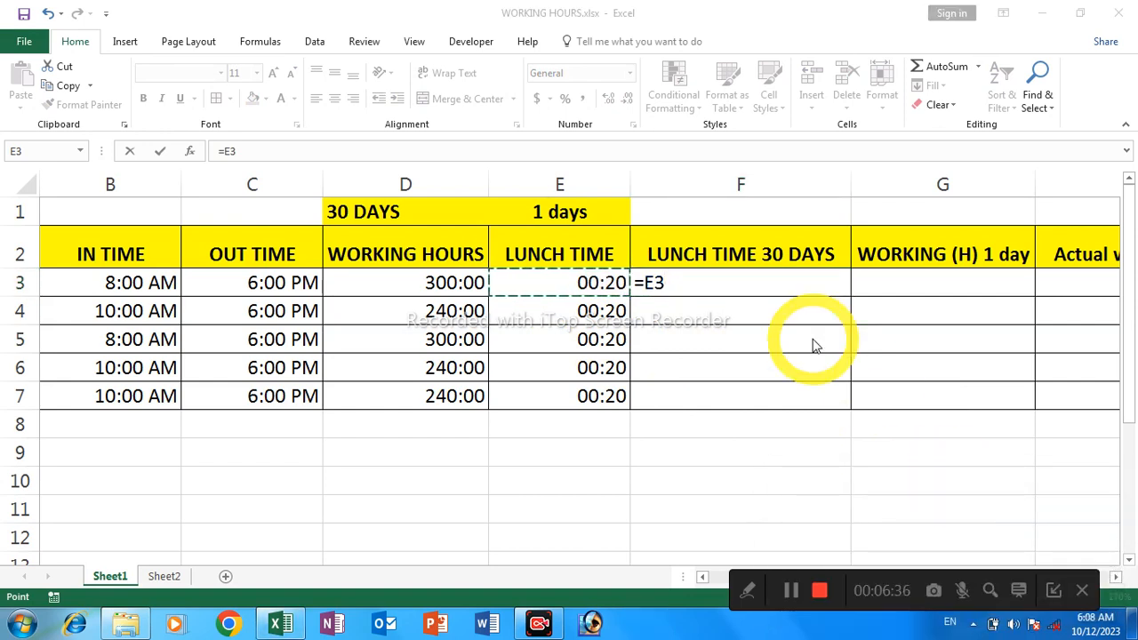
pyautogui.write('*')
pyautogui.click(713, 287)
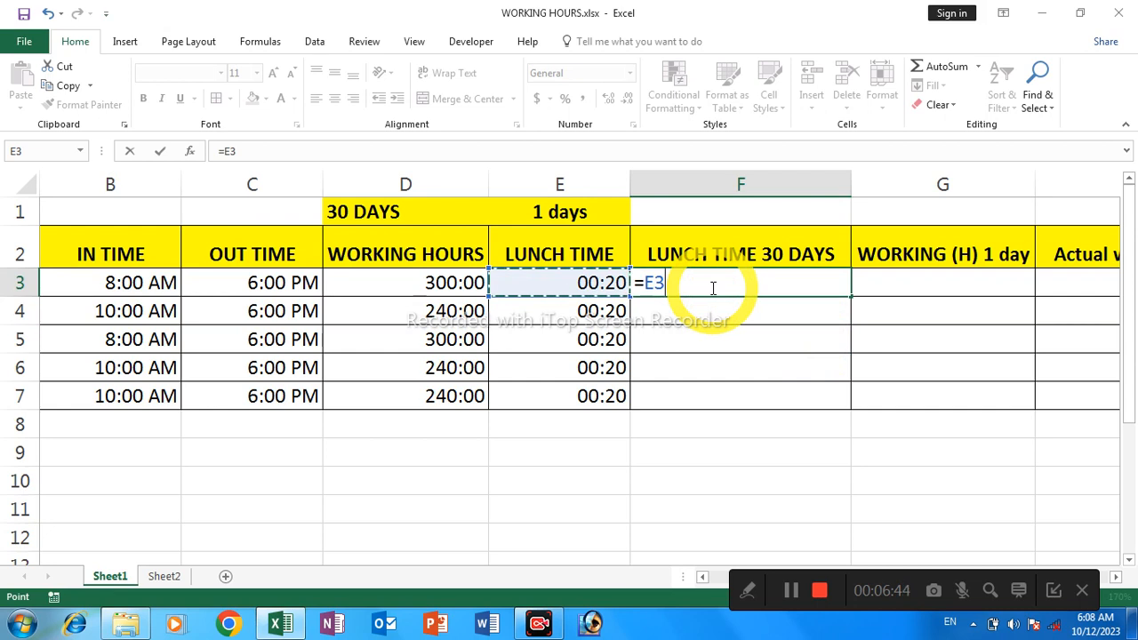
pyautogui.write('*')
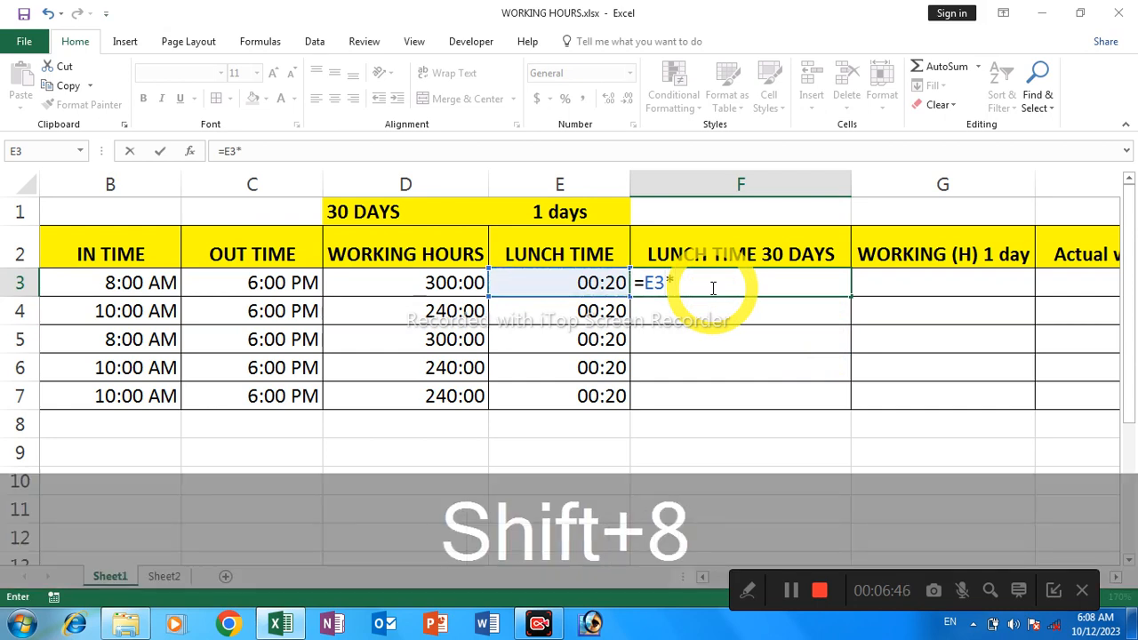
pyautogui.write('30')
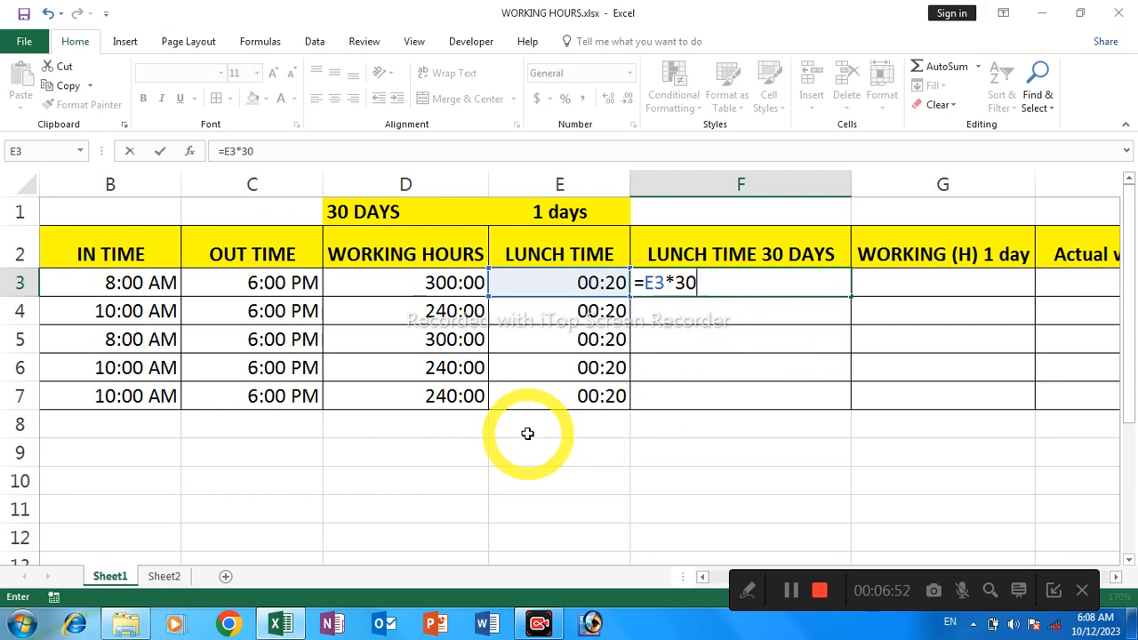
pyautogui.press('Return')
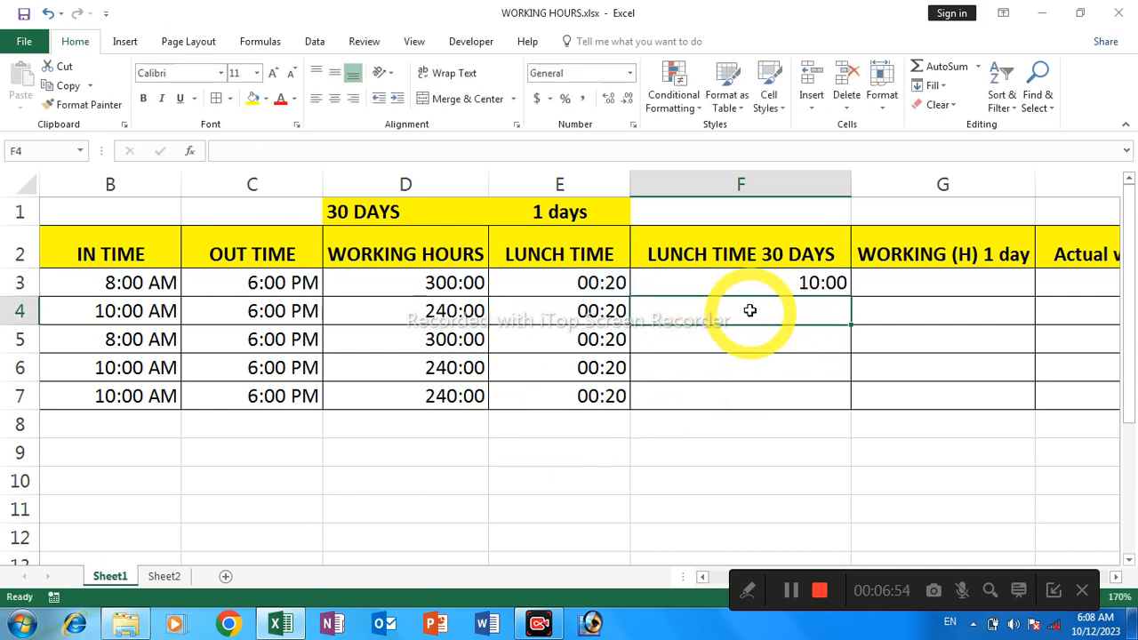
# Apply the custom number format [h]:mm to cell F3 and fill its 30-day lunch time formula down through F7
pyautogui.click(727, 280)
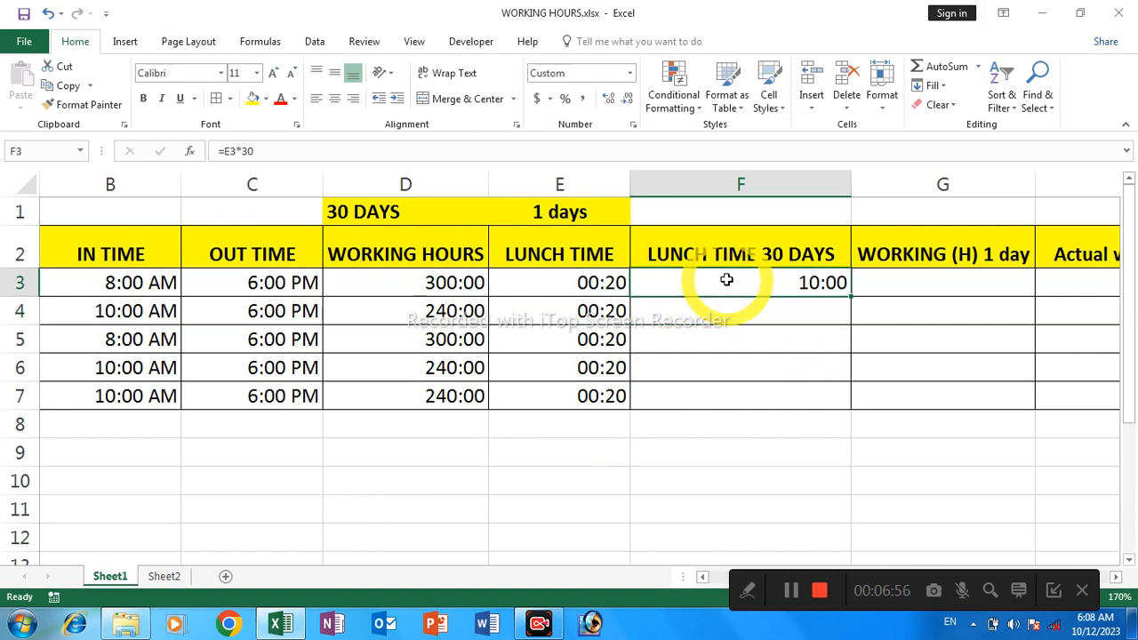
pyautogui.rightClick(726, 280)
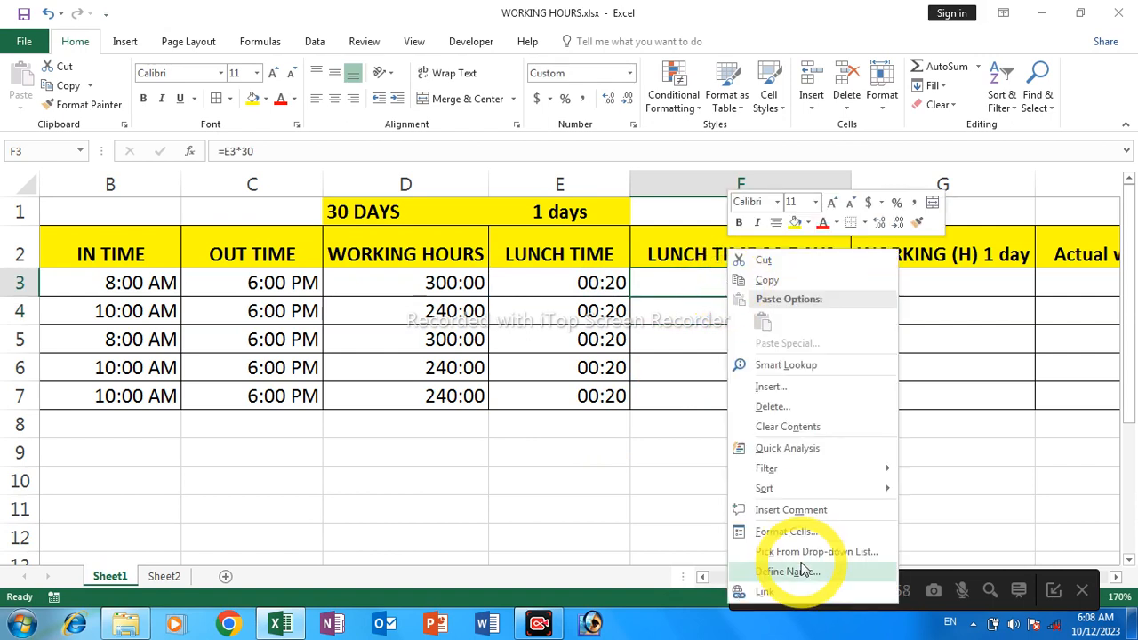
pyautogui.click(773, 534)
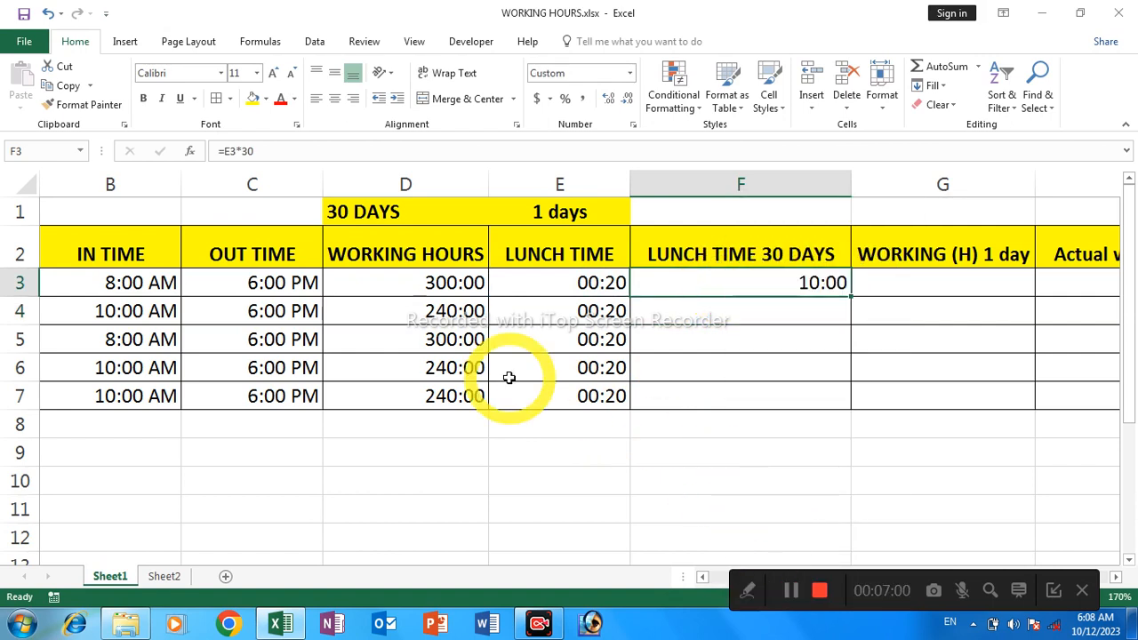
pyautogui.moveTo(675, 223); pyautogui.dragTo(415, 215)
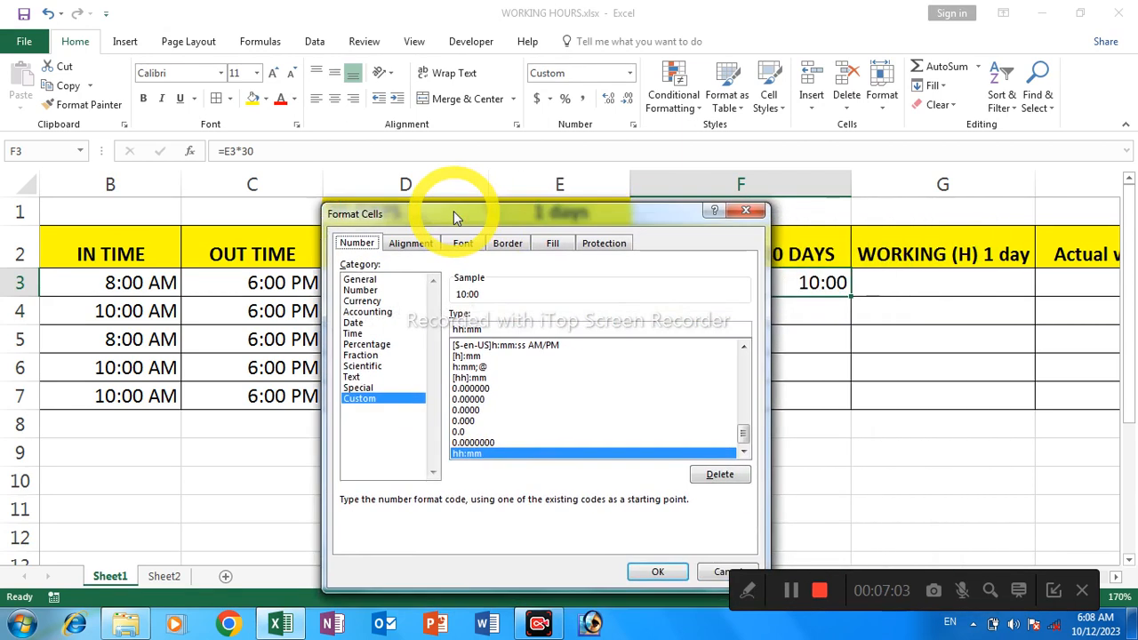
pyautogui.click(356, 334)
pyautogui.click(471, 339)
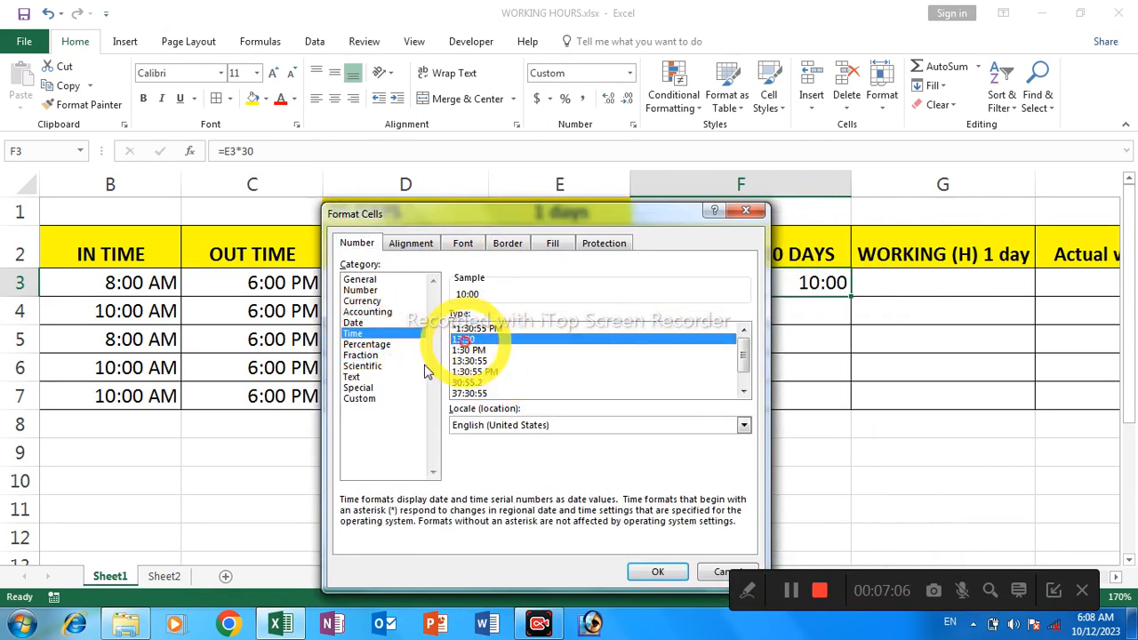
pyautogui.click(361, 398)
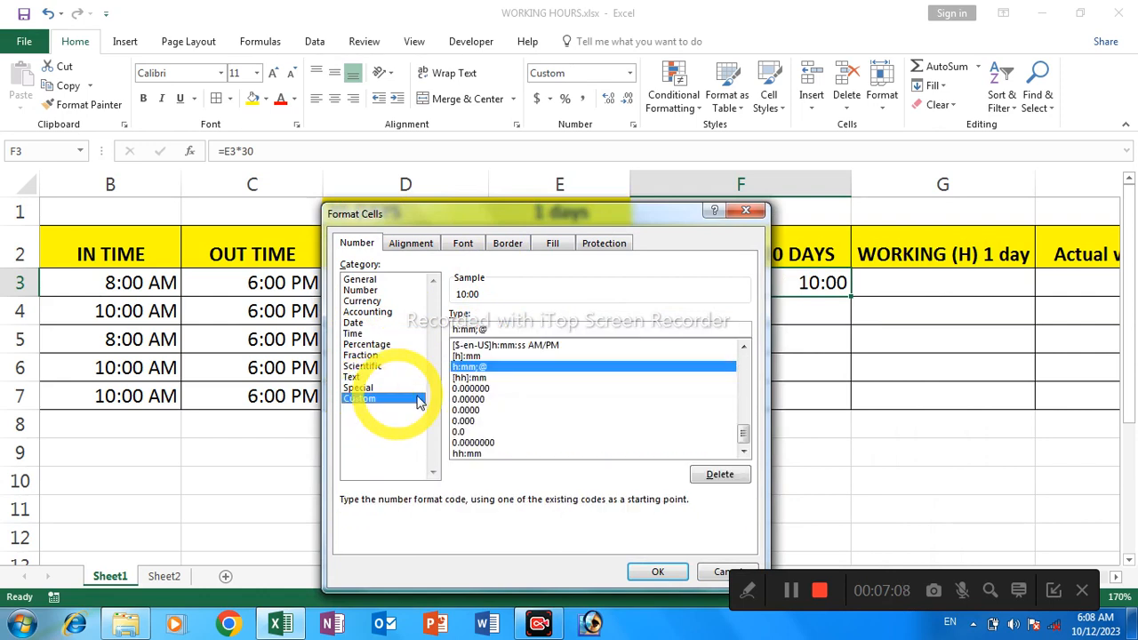
pyautogui.click(484, 378)
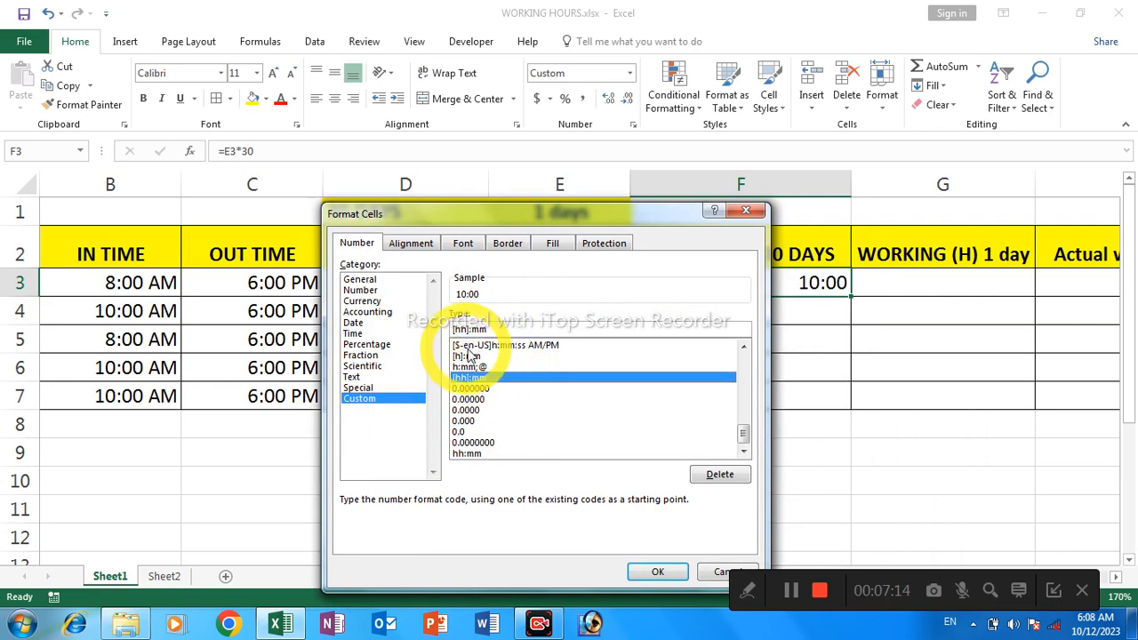
pyautogui.click(471, 357)
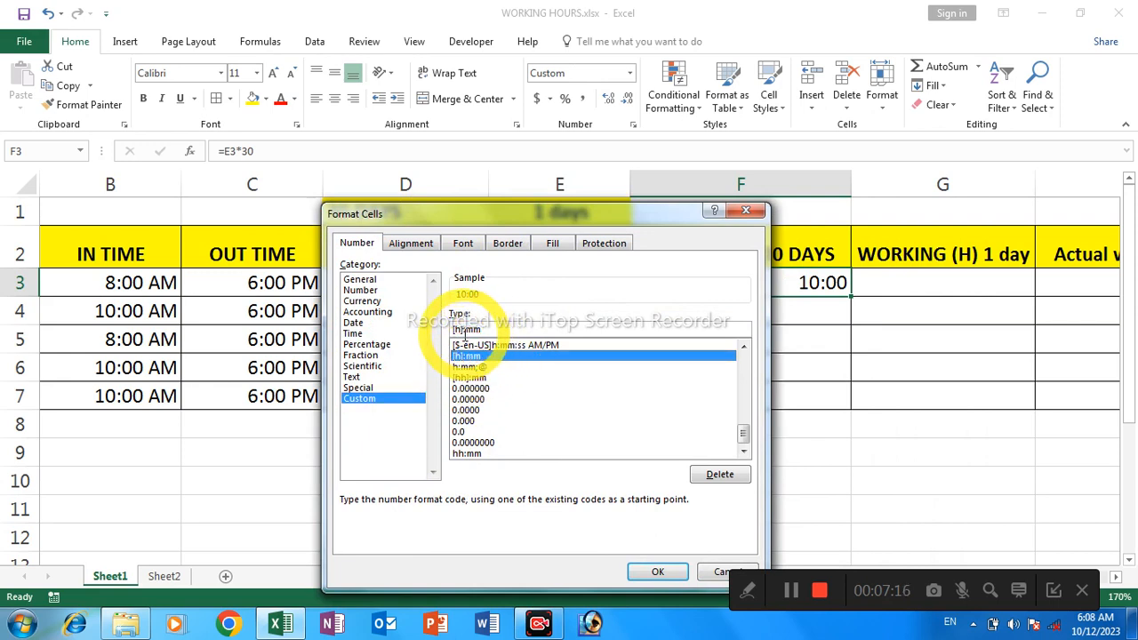
pyautogui.click(657, 572)
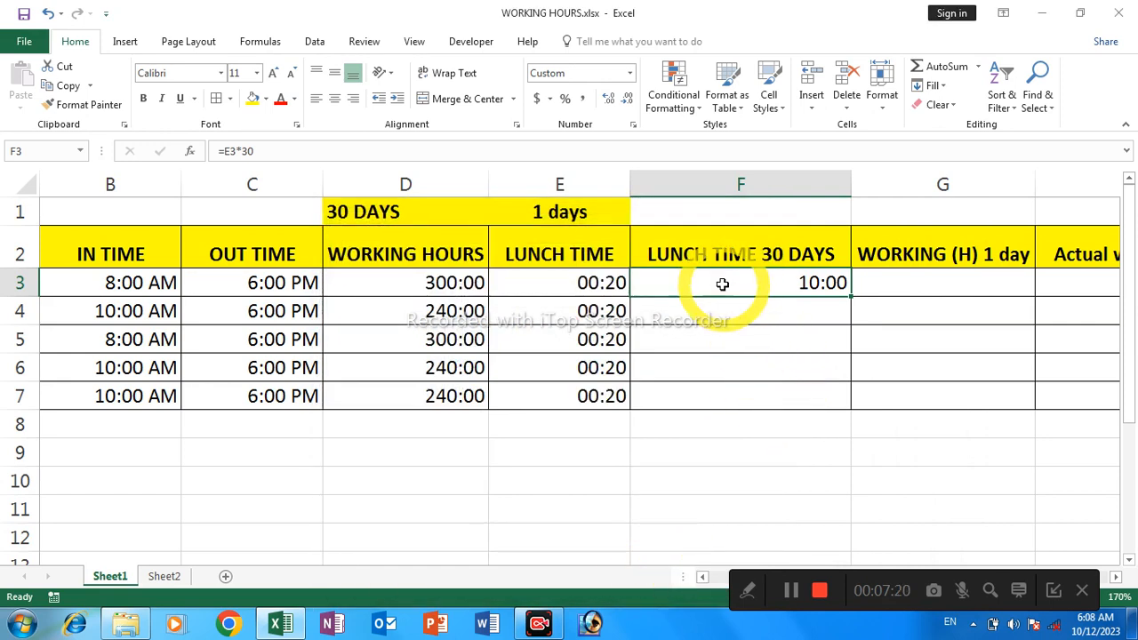
pyautogui.keyDown('shift'); pyautogui.click(719, 391); pyautogui.keyUp('shift')
pyautogui.hotkey('ctrl', 'shift', 'd')
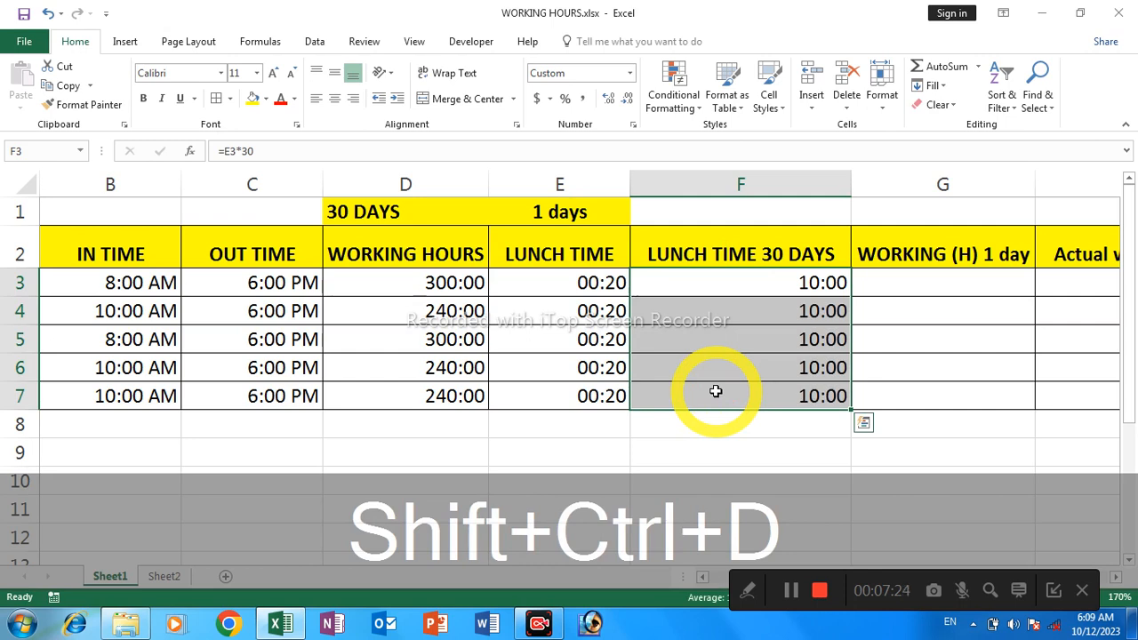
# Dismiss the trial notice and enter 8:00 as the first employee's WORKING (H) 1 day value in cell G3
pyautogui.click(901, 285)
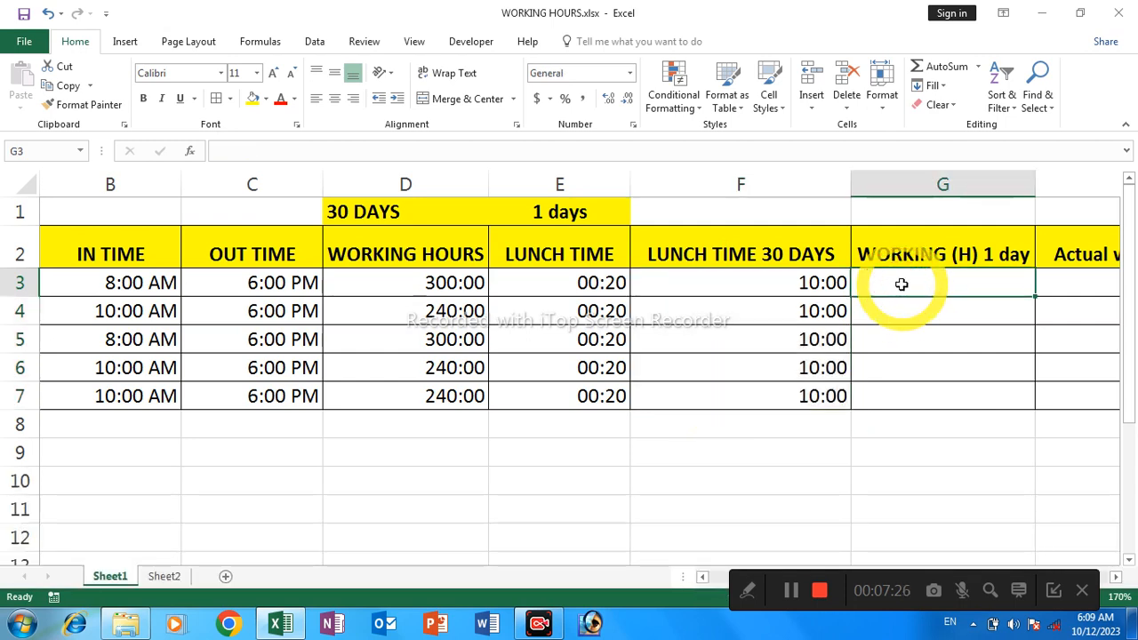
pyautogui.press('Right')
pyautogui.press('Right')
pyautogui.press('Left')
pyautogui.press('Left')
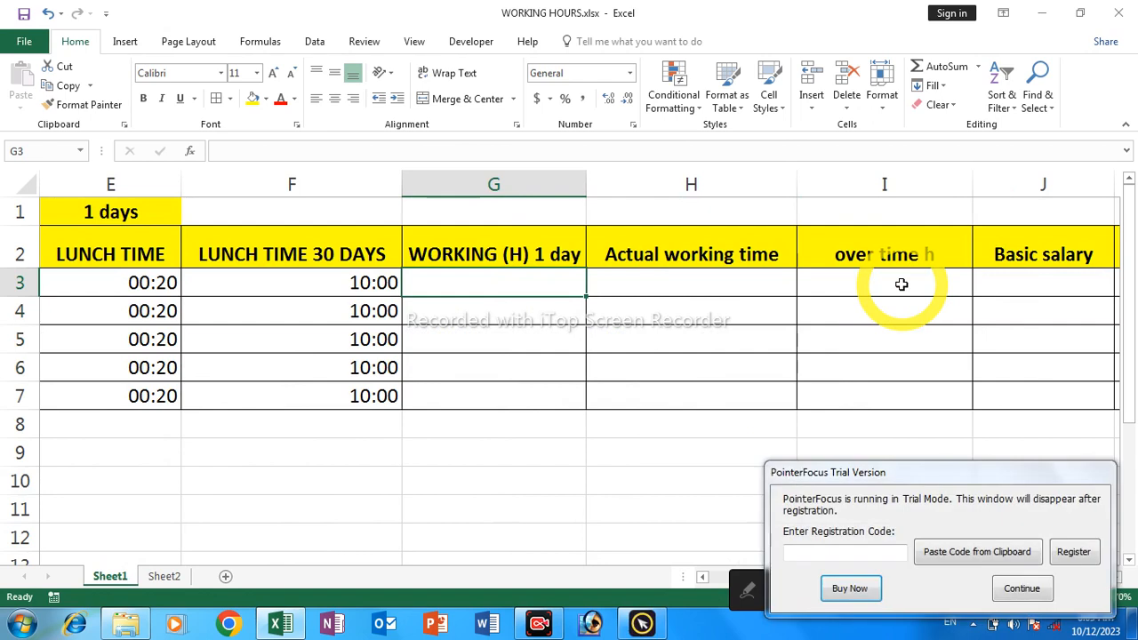
pyautogui.click(1020, 587)
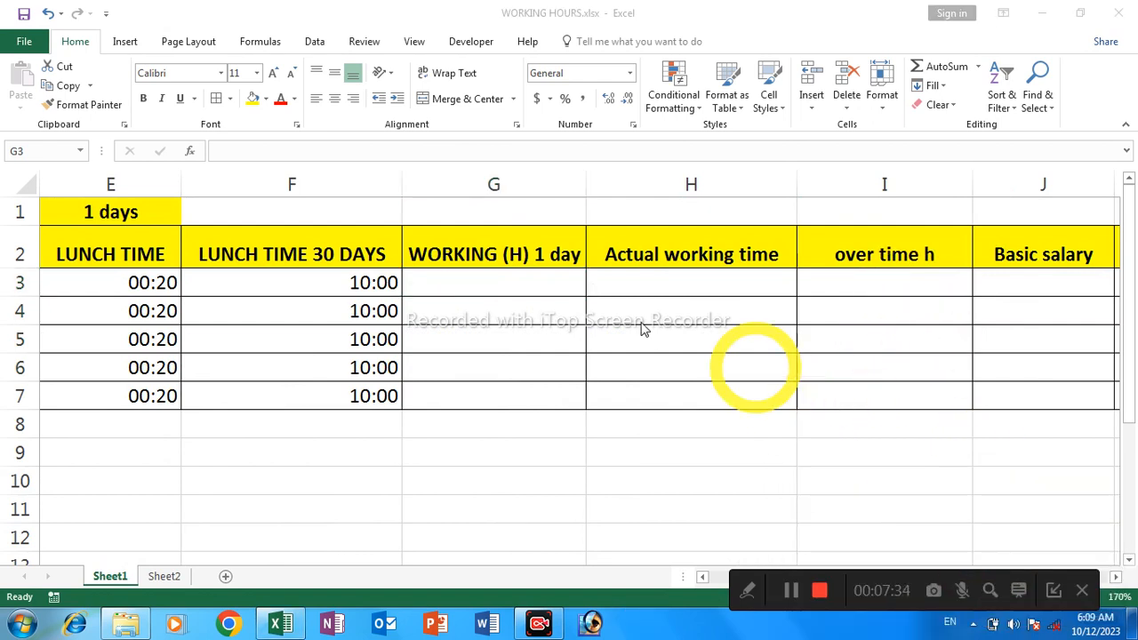
pyautogui.click(516, 279)
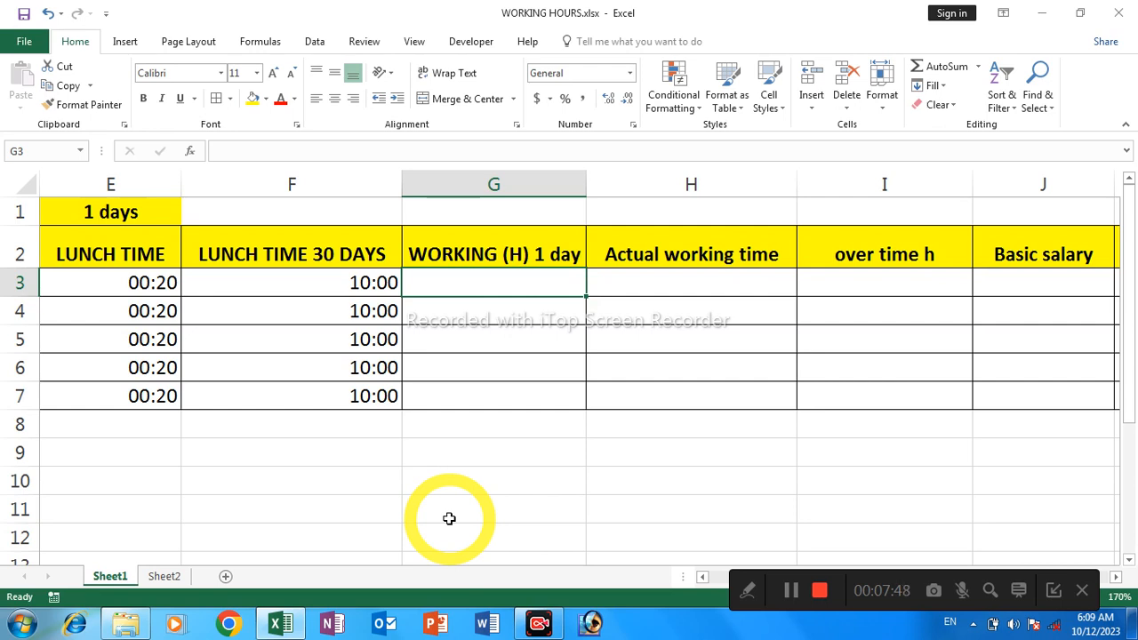
pyautogui.write('8')
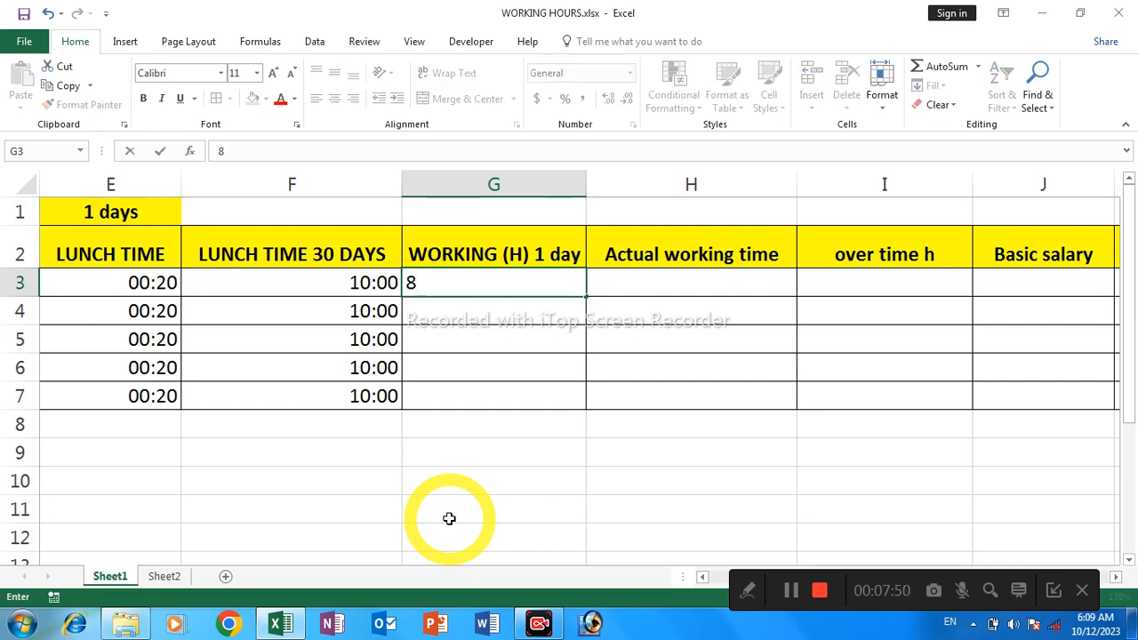
pyautogui.write(':')
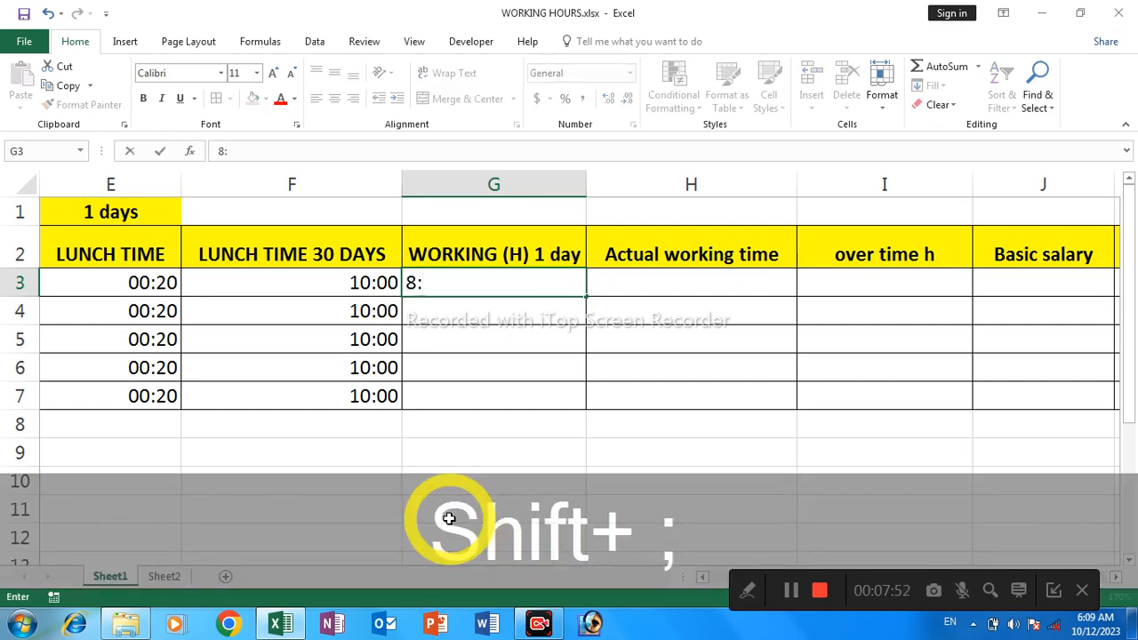
pyautogui.write('00')
pyautogui.press('Return')
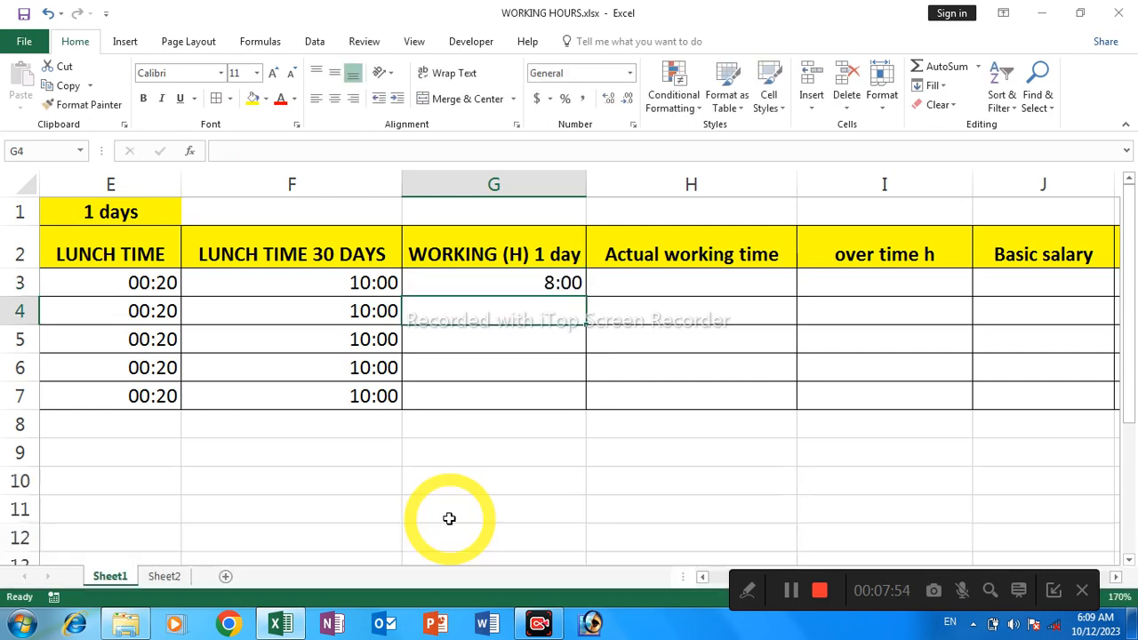
# Apply the custom number format [hh]:mm to cell G3 and fill its one-day working hours down through G7
pyautogui.click(469, 285)
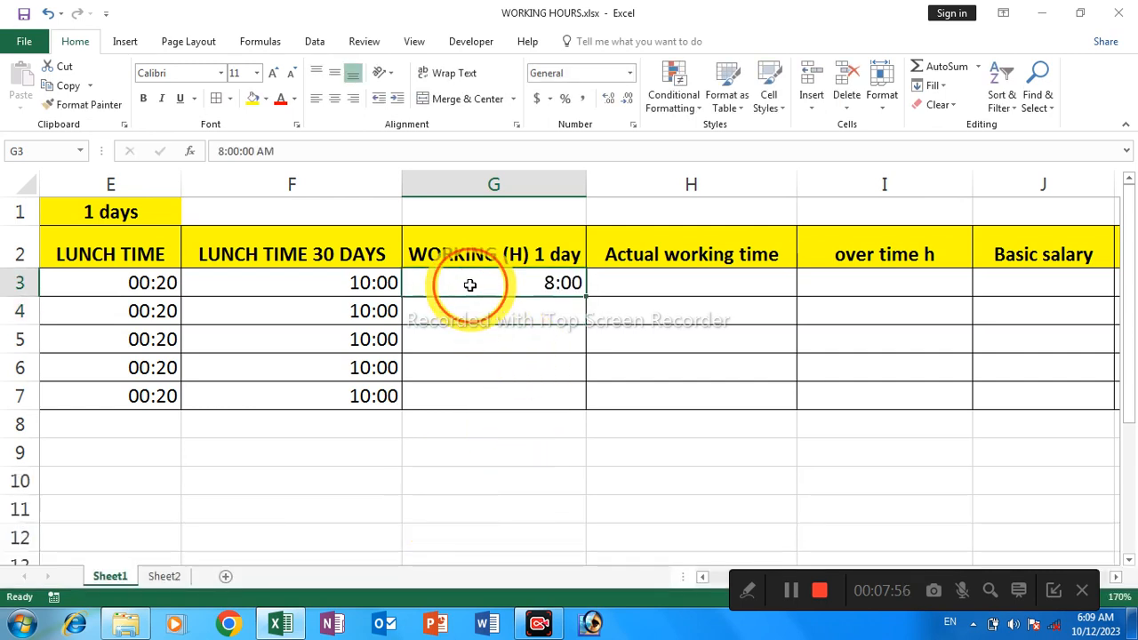
pyautogui.rightClick(470, 286)
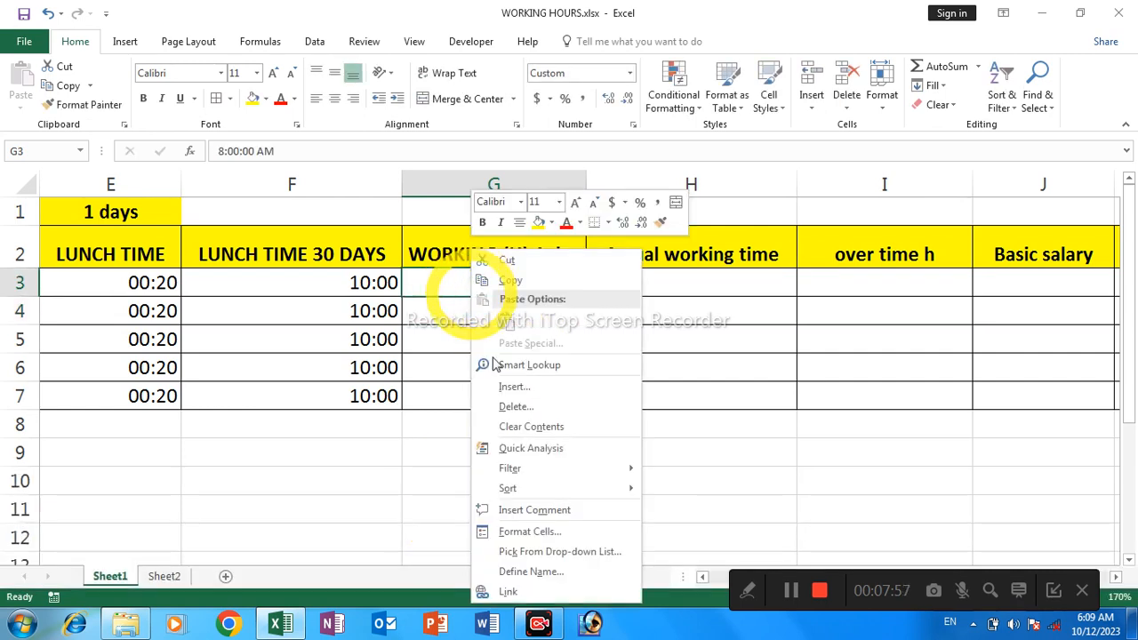
pyautogui.click(506, 532)
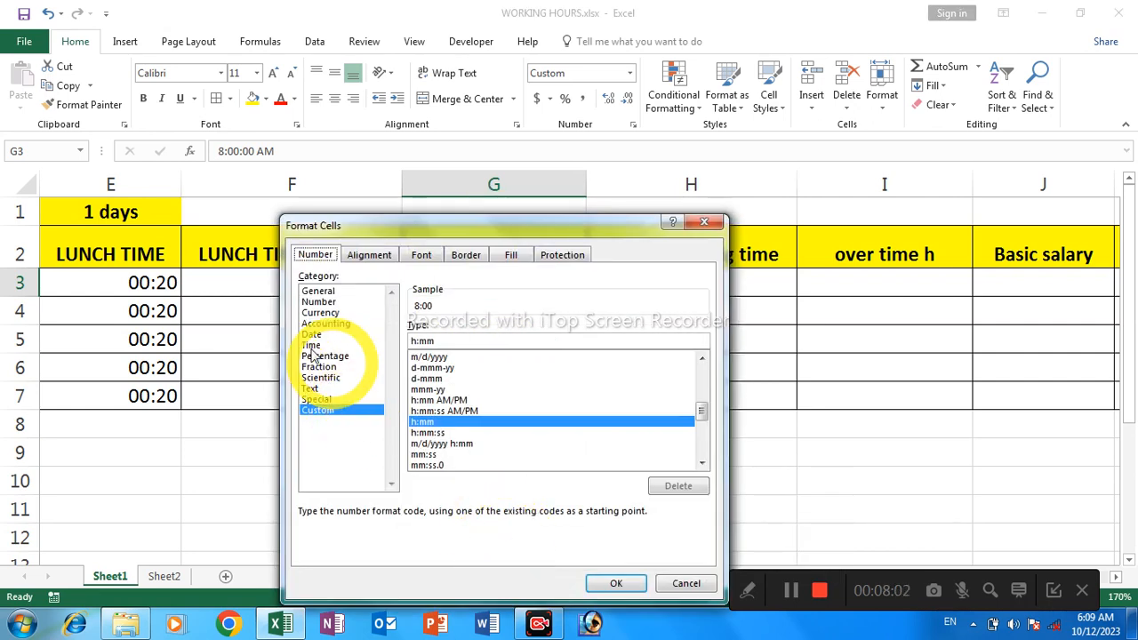
pyautogui.click(311, 345)
pyautogui.click(429, 352)
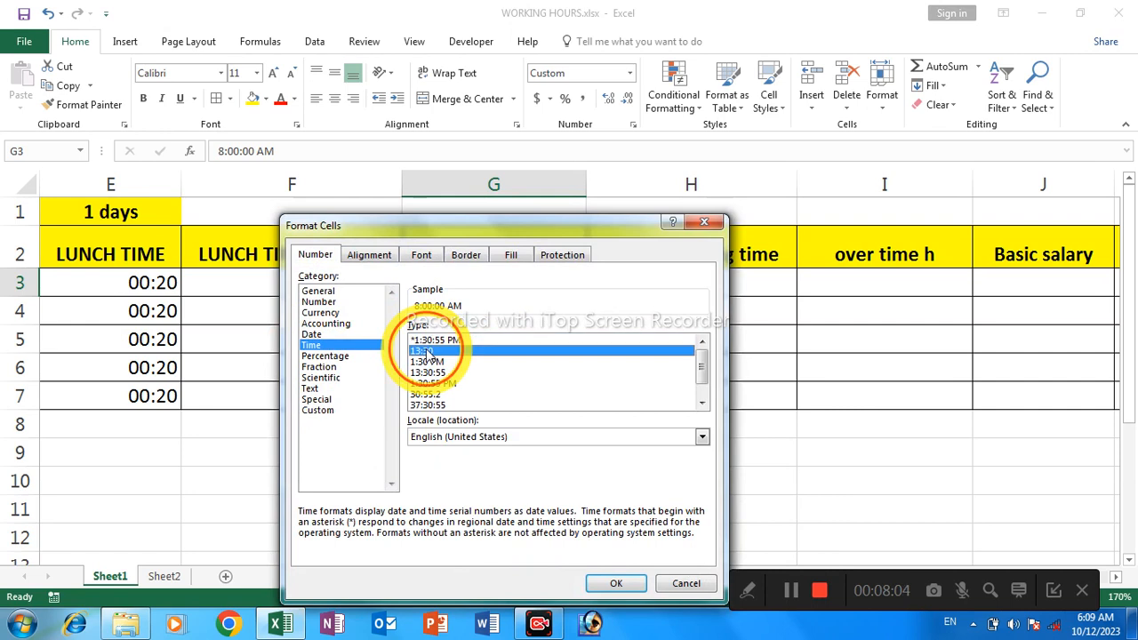
pyautogui.click(332, 415)
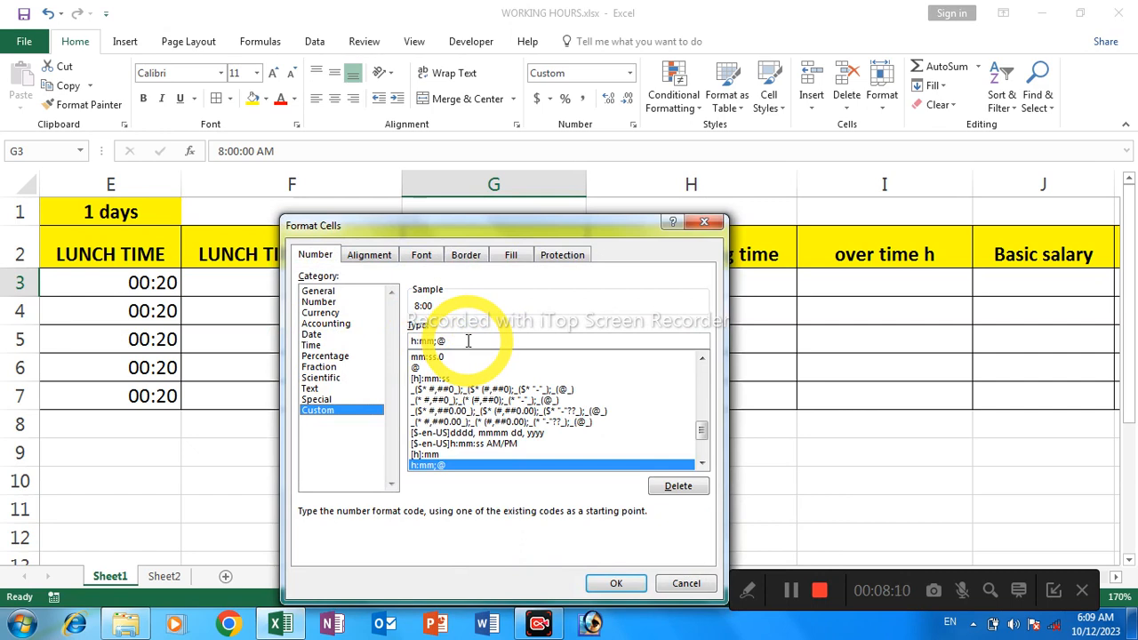
pyautogui.click(455, 455)
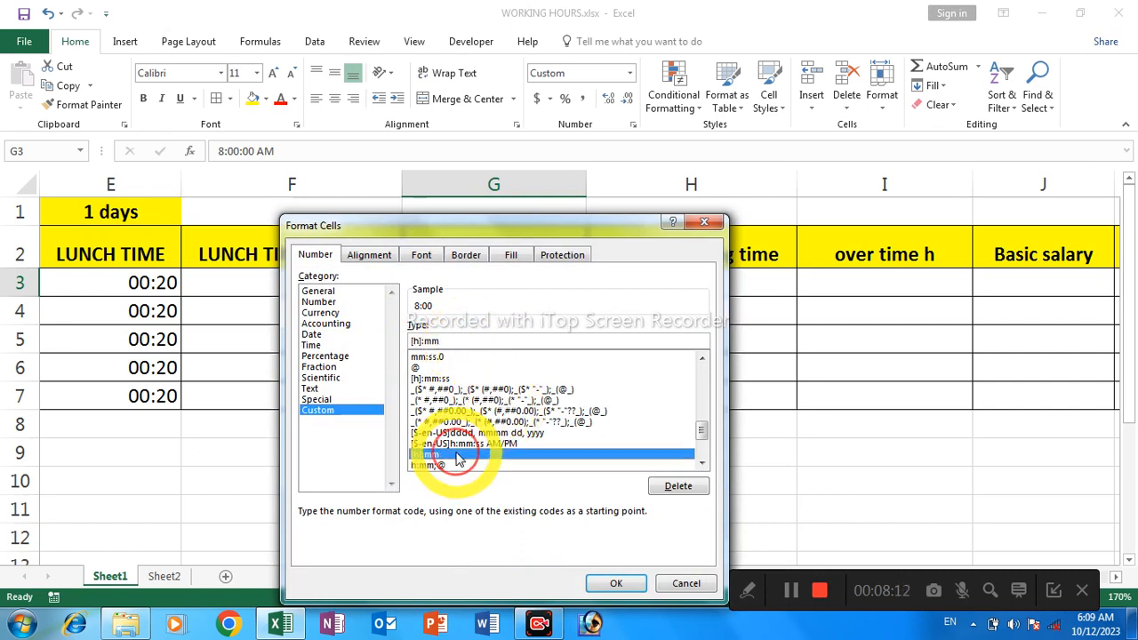
pyautogui.click(420, 341)
pyautogui.write('h')
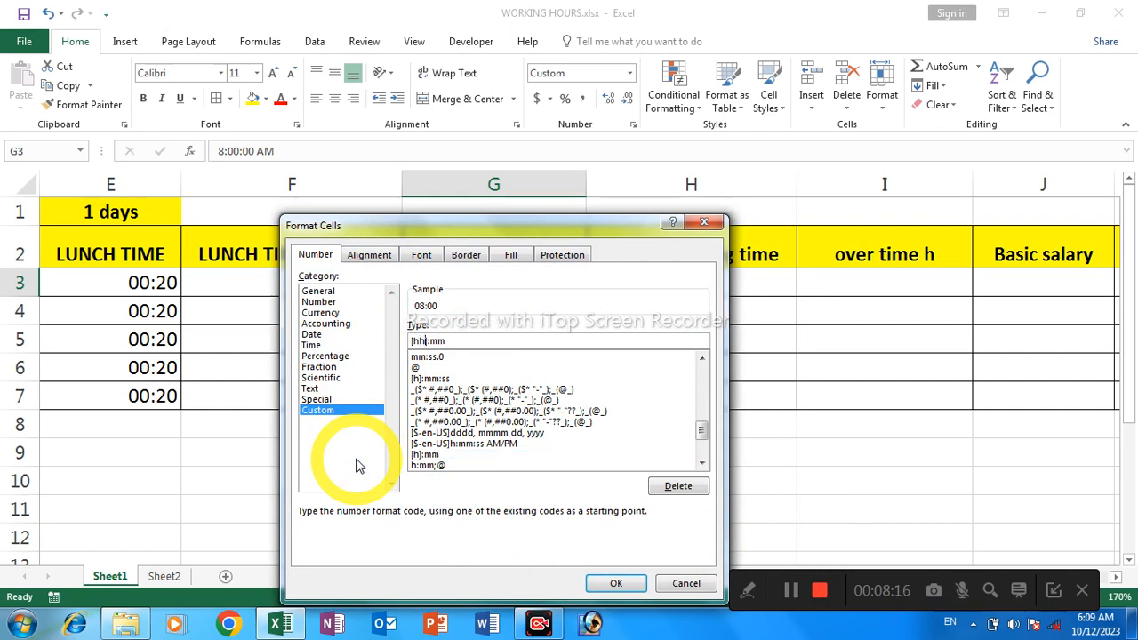
pyautogui.click(615, 584)
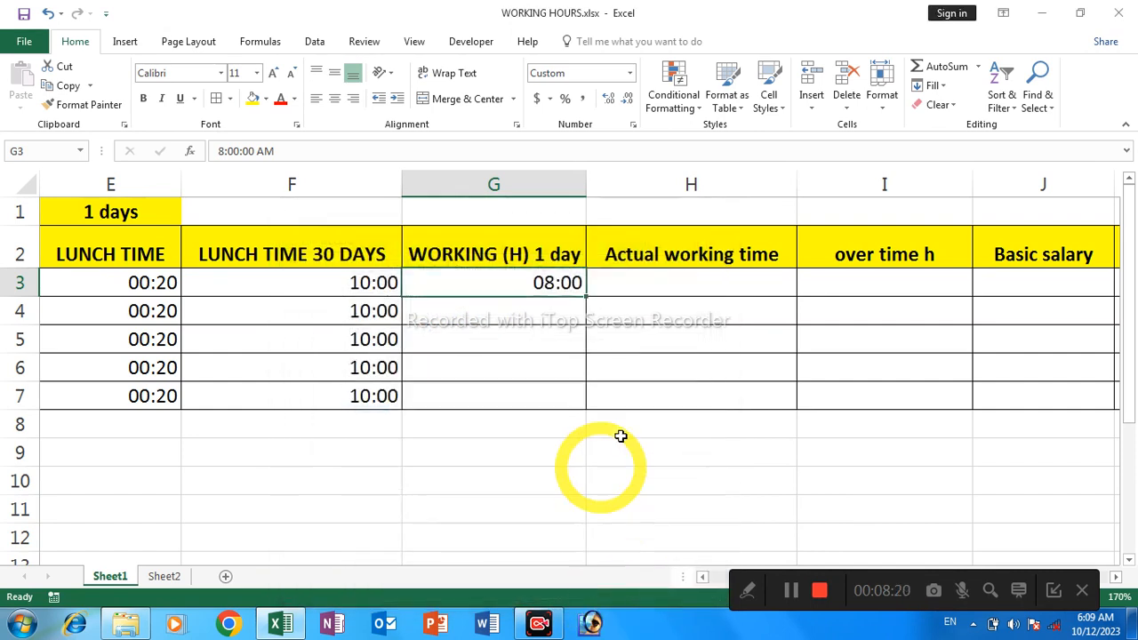
pyautogui.keyDown('shift'); pyautogui.click(480, 395); pyautogui.keyUp('shift')
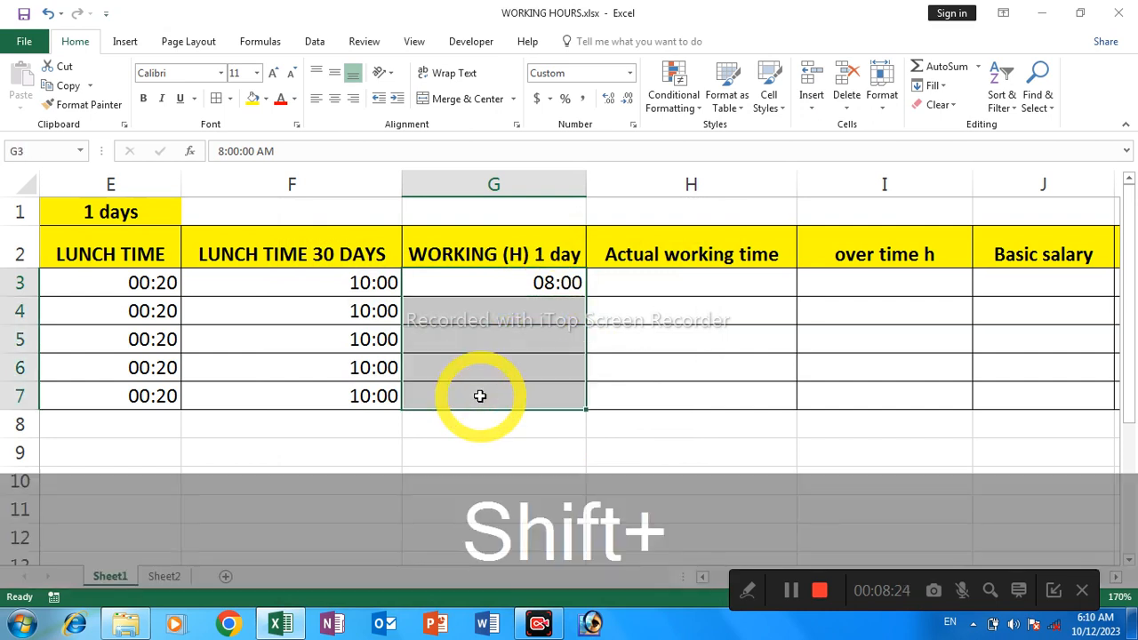
pyautogui.hotkey('ctrl', 'd')
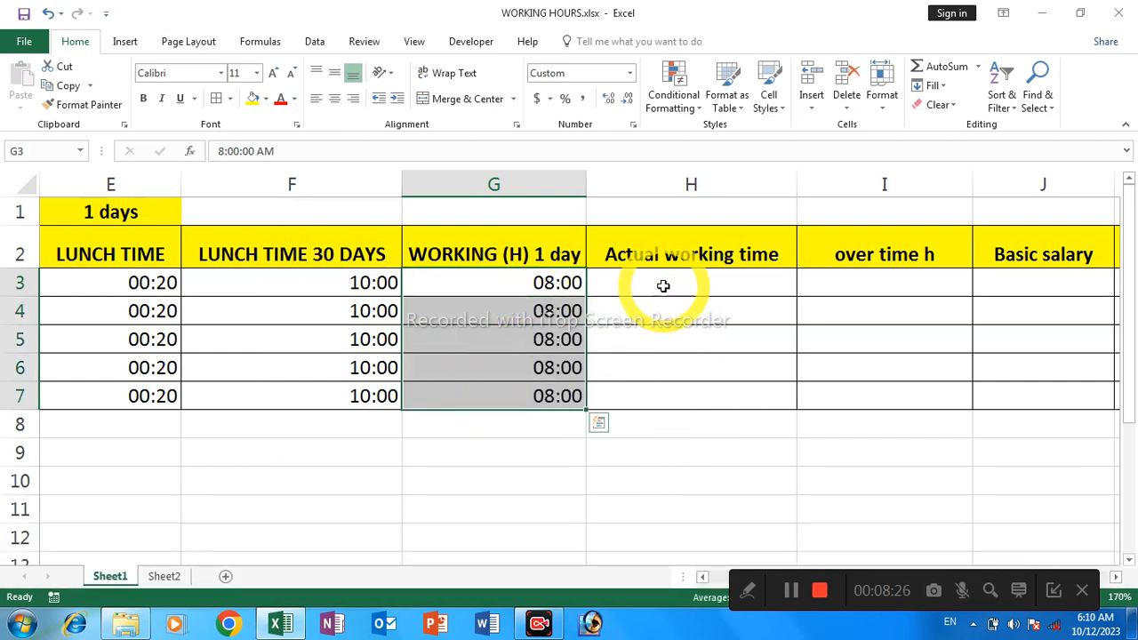
# Dismiss the trial notice and enter the formula =D3-F3 in cell H3 to calculate the first employee's actual working time
pyautogui.click(662, 286)
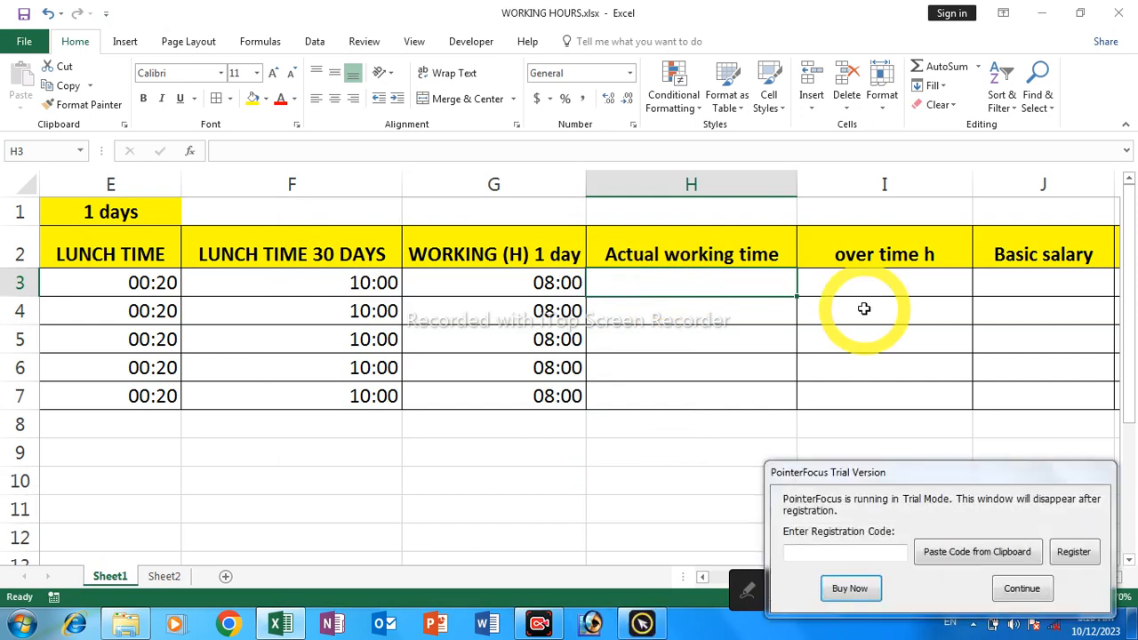
pyautogui.click(1031, 590)
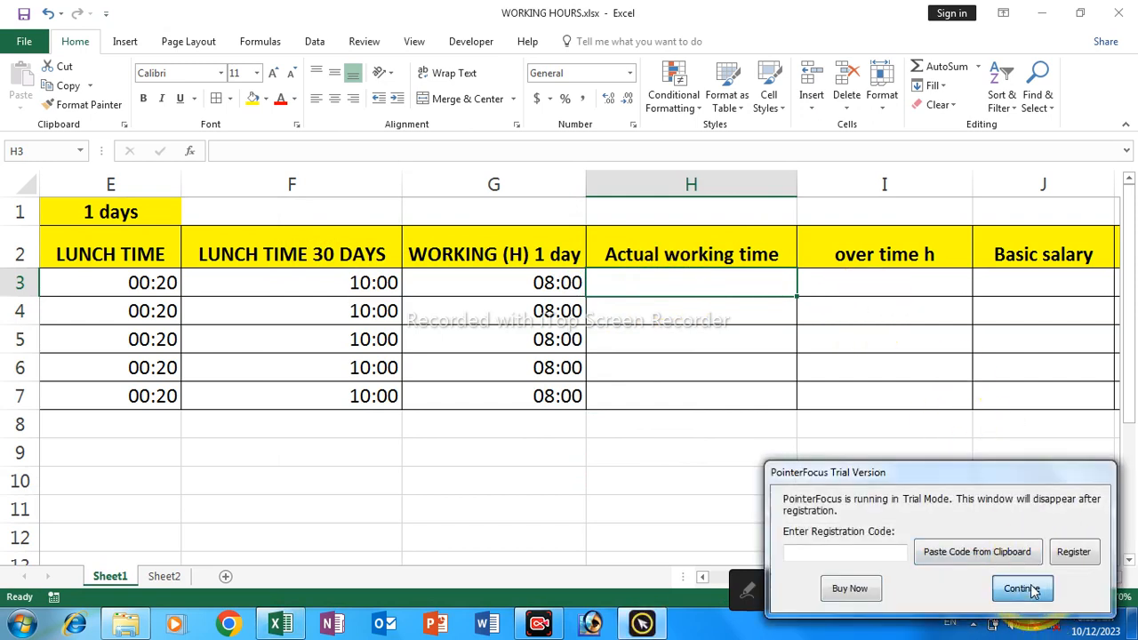
pyautogui.click(745, 282)
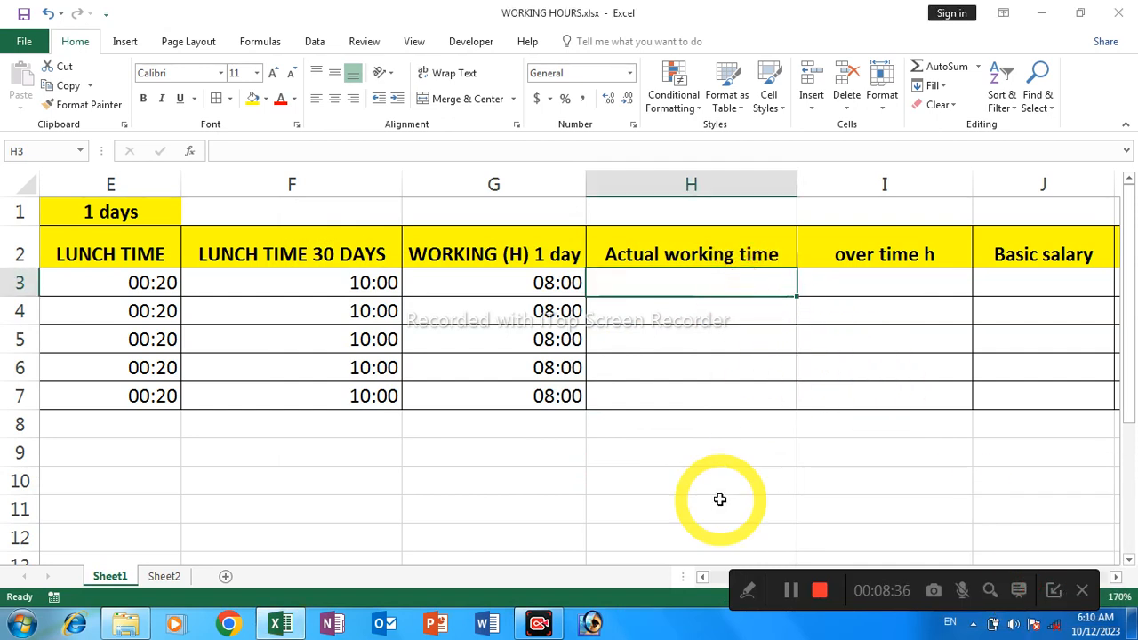
pyautogui.write('=')
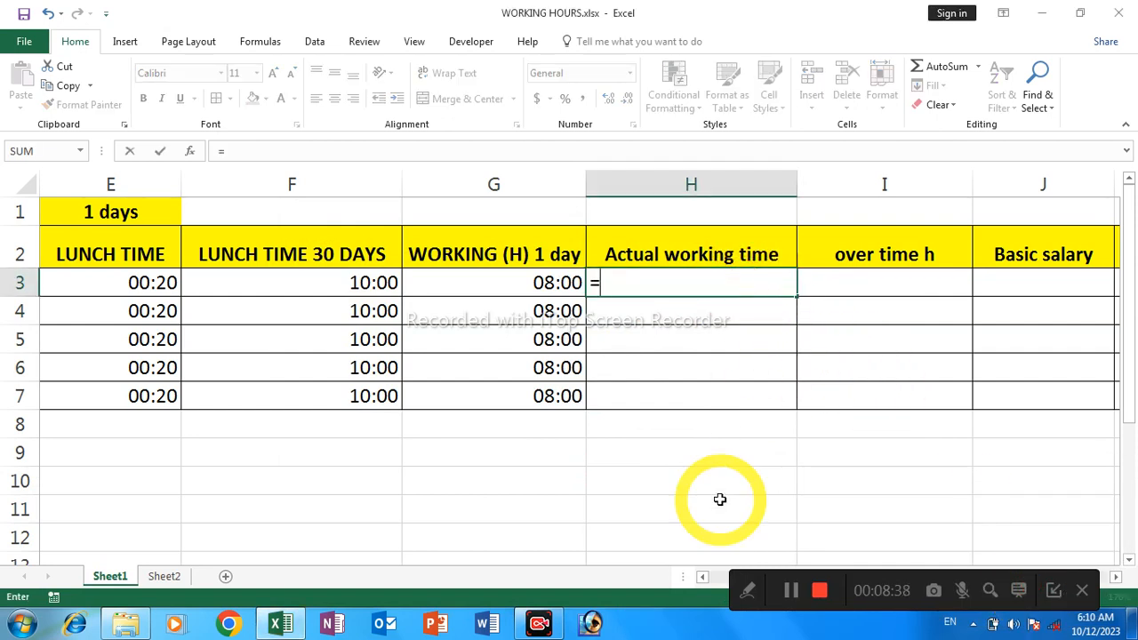
pyautogui.click(507, 280)
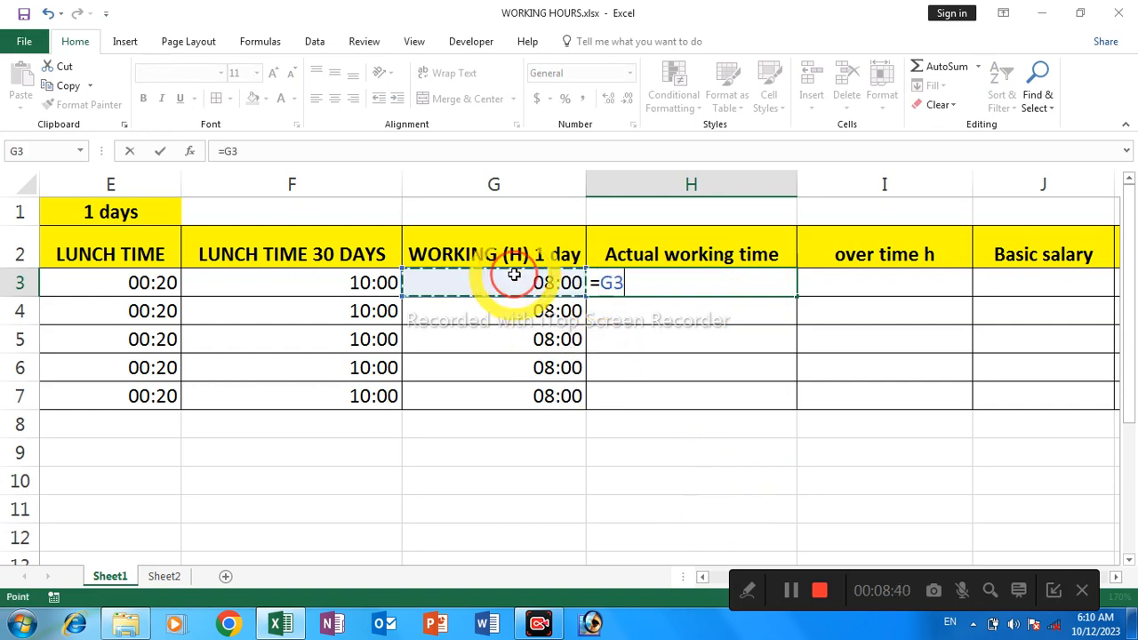
pyautogui.press('Left')
pyautogui.press('Left')
pyautogui.press('Left')
pyautogui.press('Left')
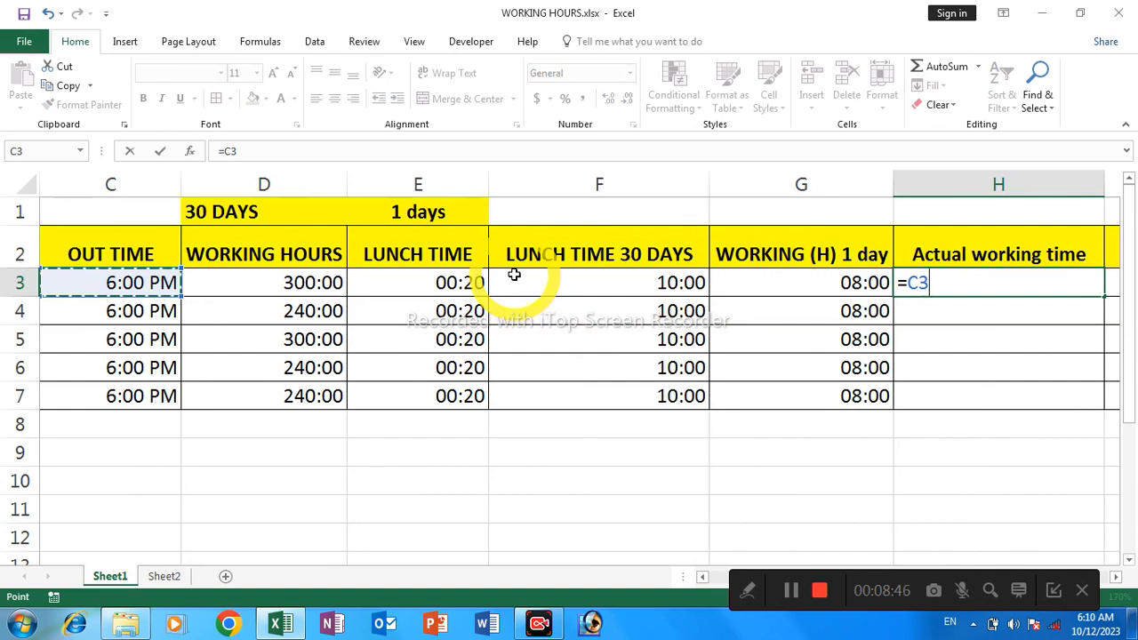
pyautogui.press('Right')
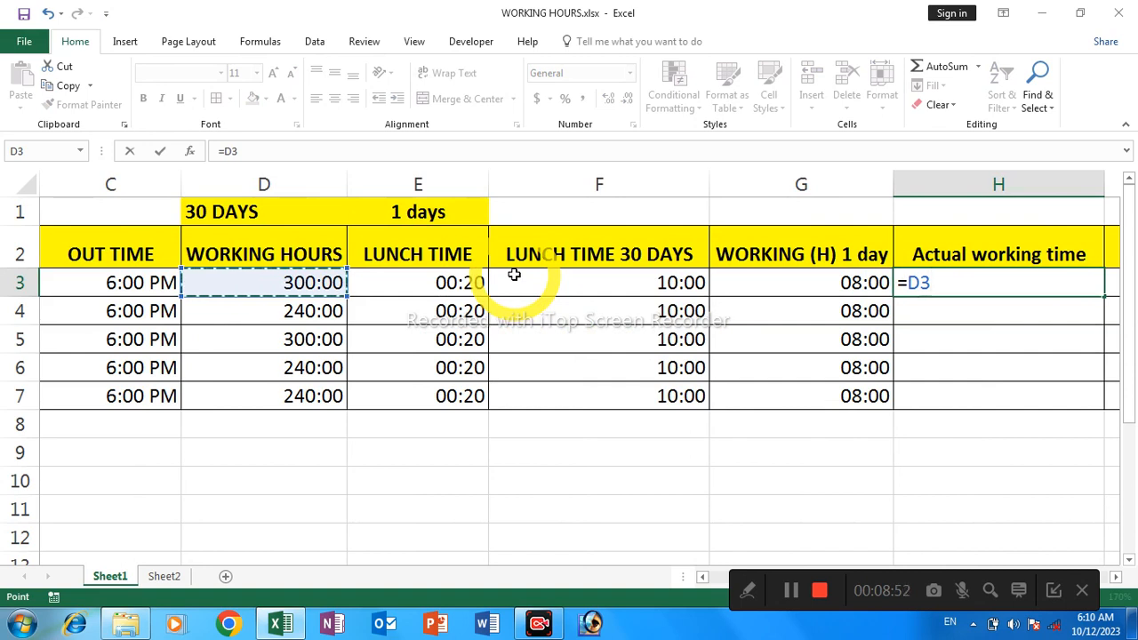
pyautogui.write('-')
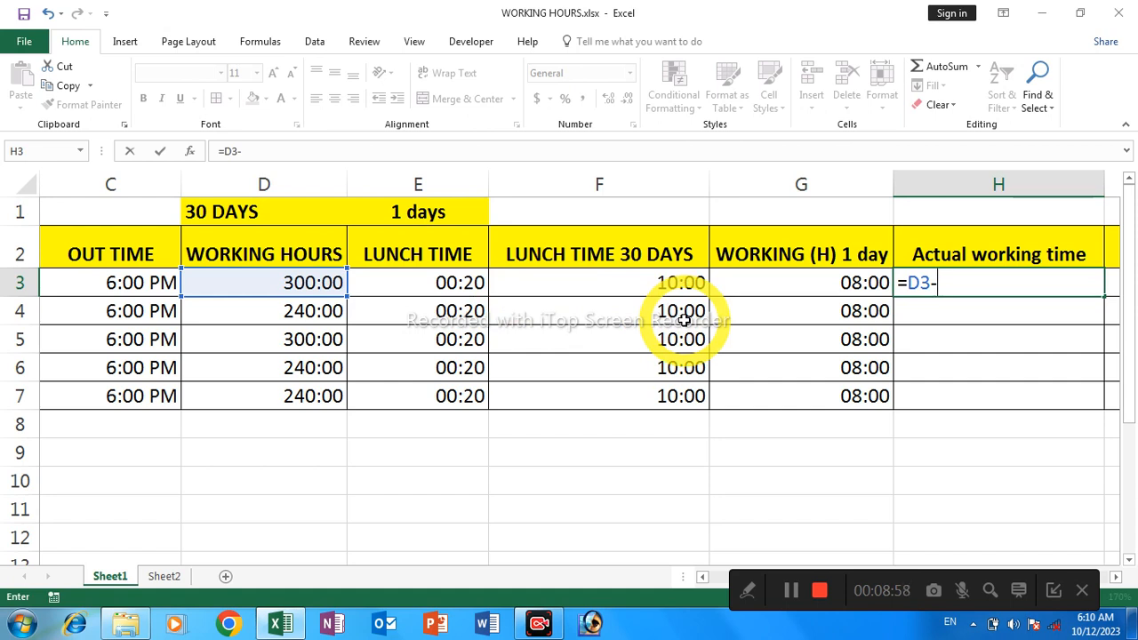
pyautogui.click(611, 282)
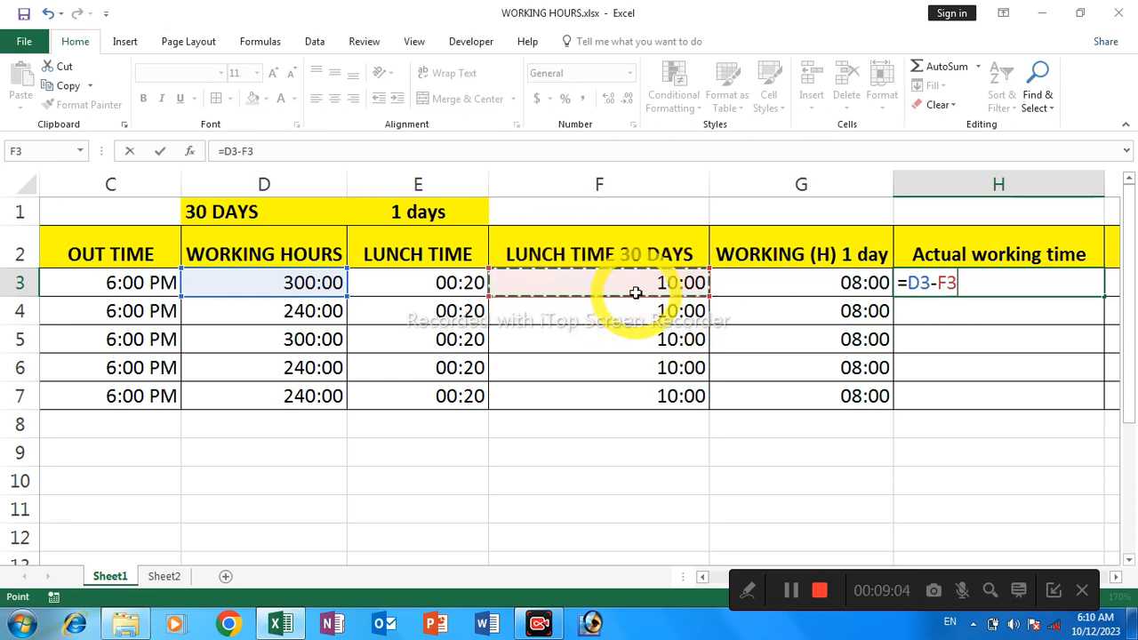
pyautogui.press('Return')
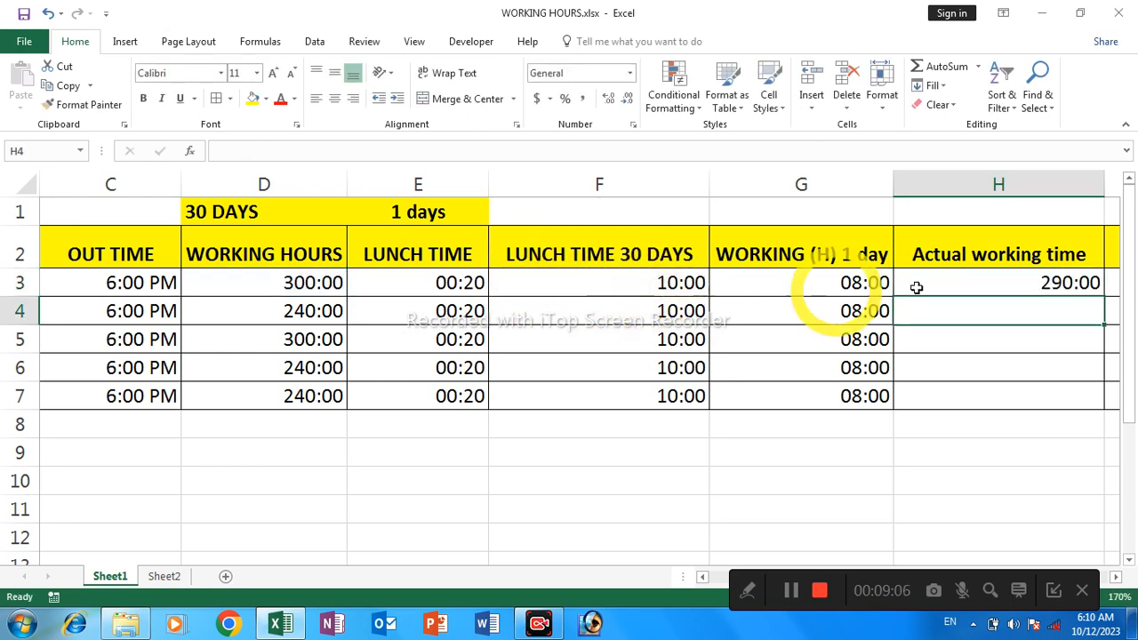
# Fill the actual working time formula from H3 down through H7
pyautogui.click(954, 285)
pyautogui.press('Right')
pyautogui.press('Right')
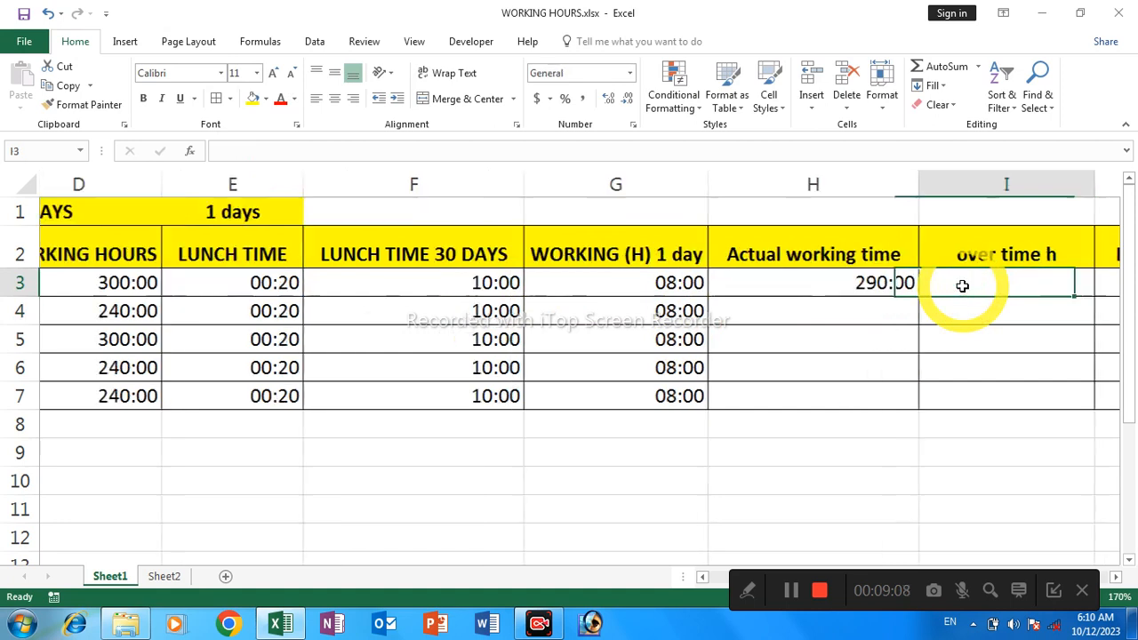
pyautogui.press('Left')
pyautogui.press('Left')
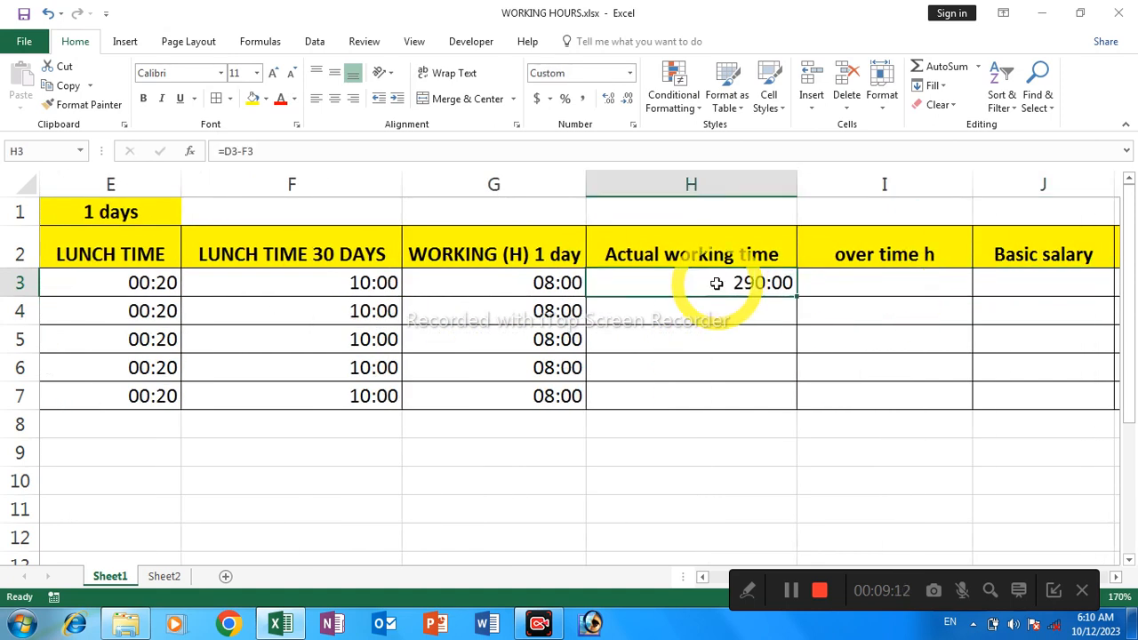
pyautogui.keyDown('shift'); pyautogui.click(680, 388); pyautogui.keyUp('shift')
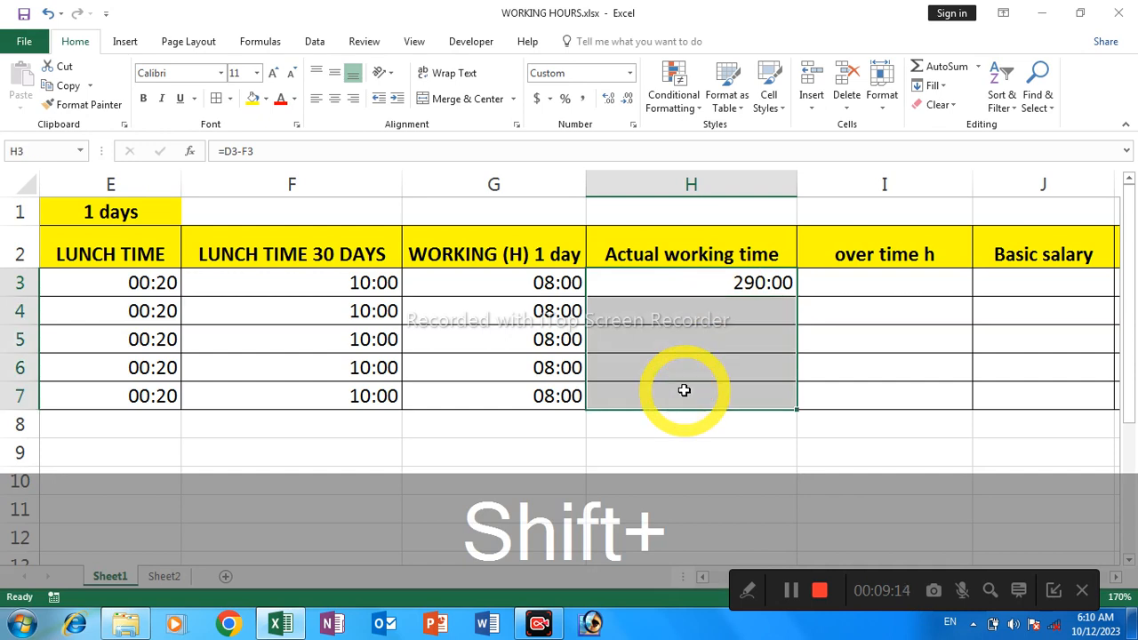
pyautogui.hotkey('ctrl', 'shift', 'd')
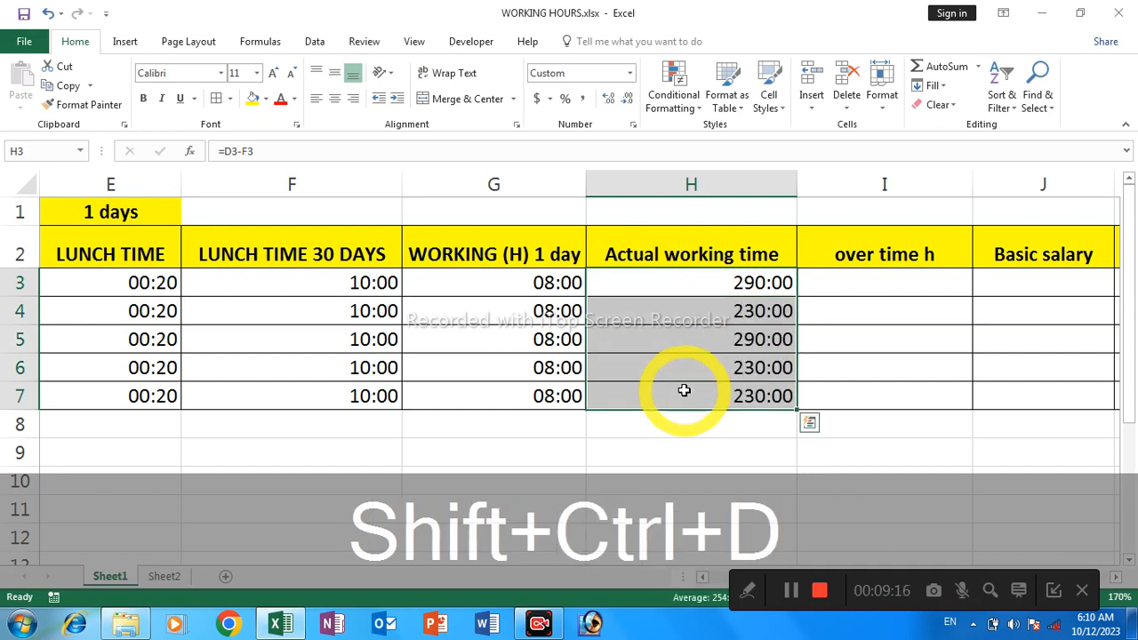
# Dismiss the trial notice and enter the formula =D3-H3 in cell I3 to calculate the first employee's overtime hours
pyautogui.press('Right')
pyautogui.press('Right')
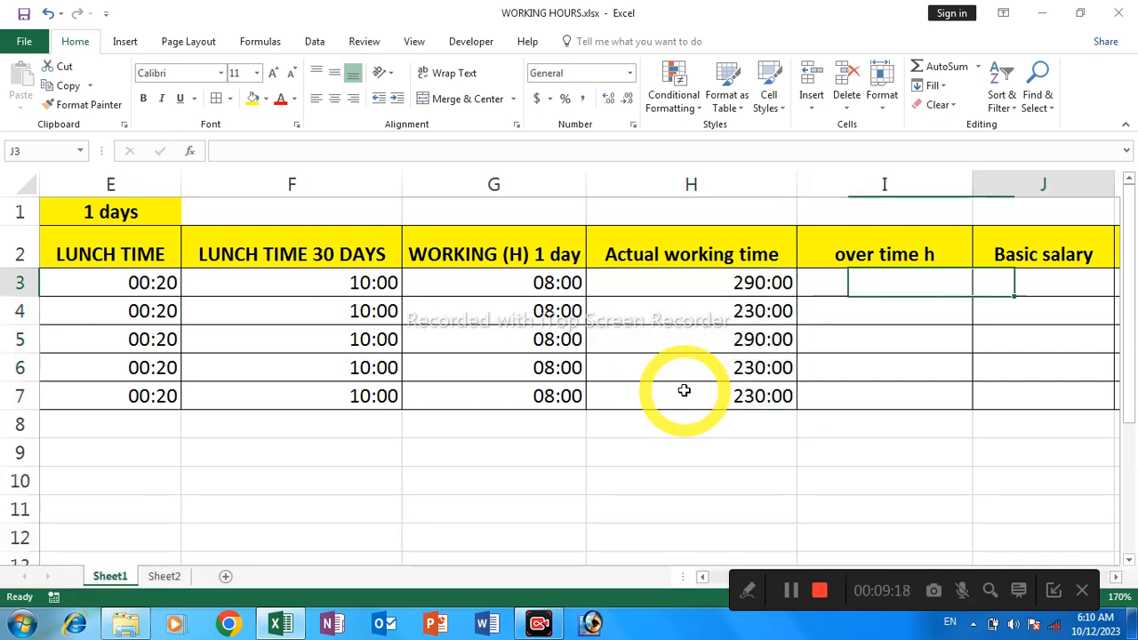
pyautogui.press('Left')
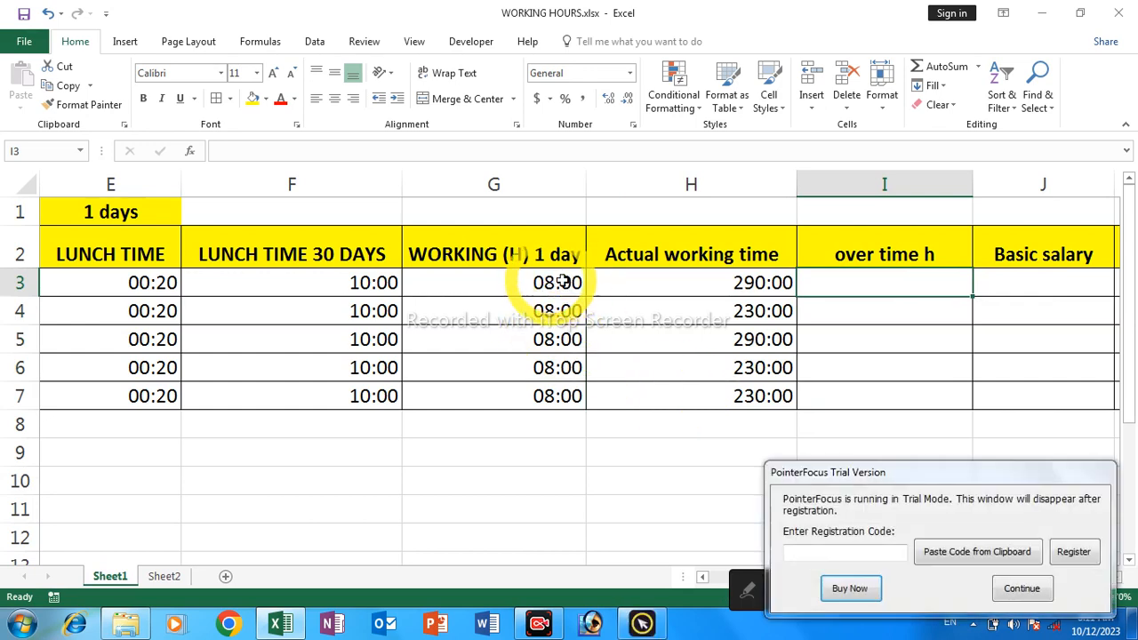
pyautogui.click(1020, 589)
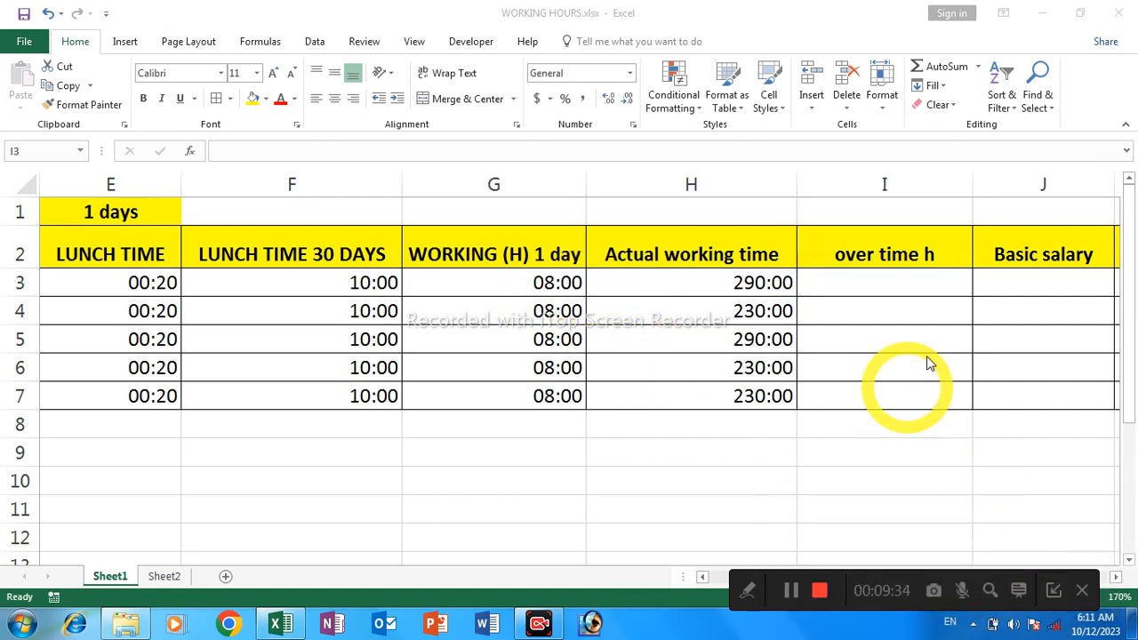
pyautogui.click(872, 283)
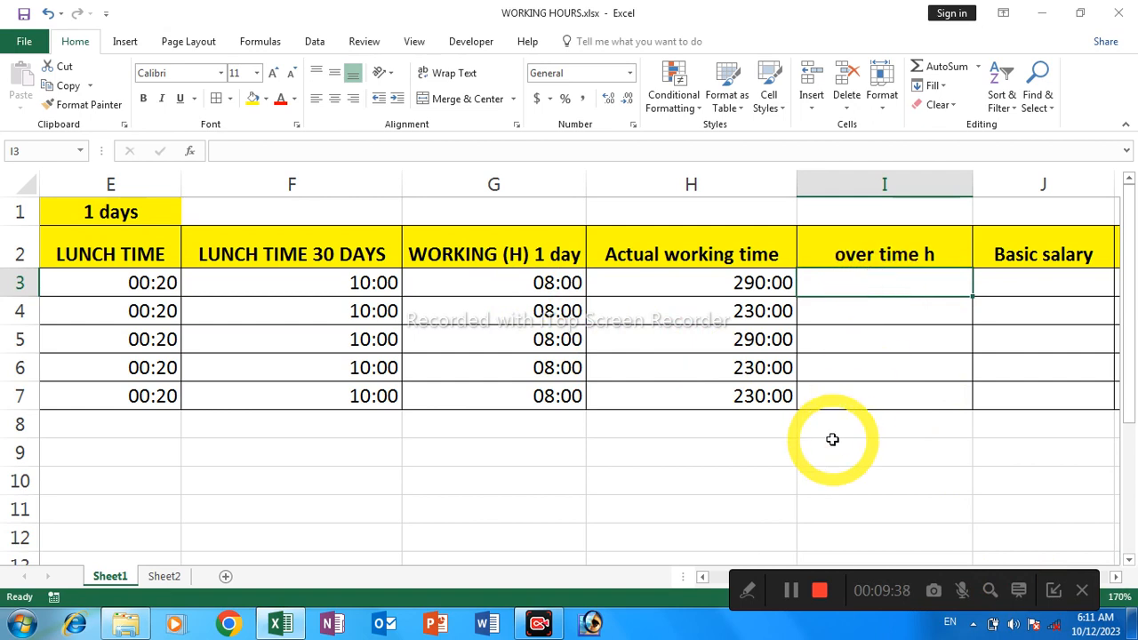
pyautogui.write('=')
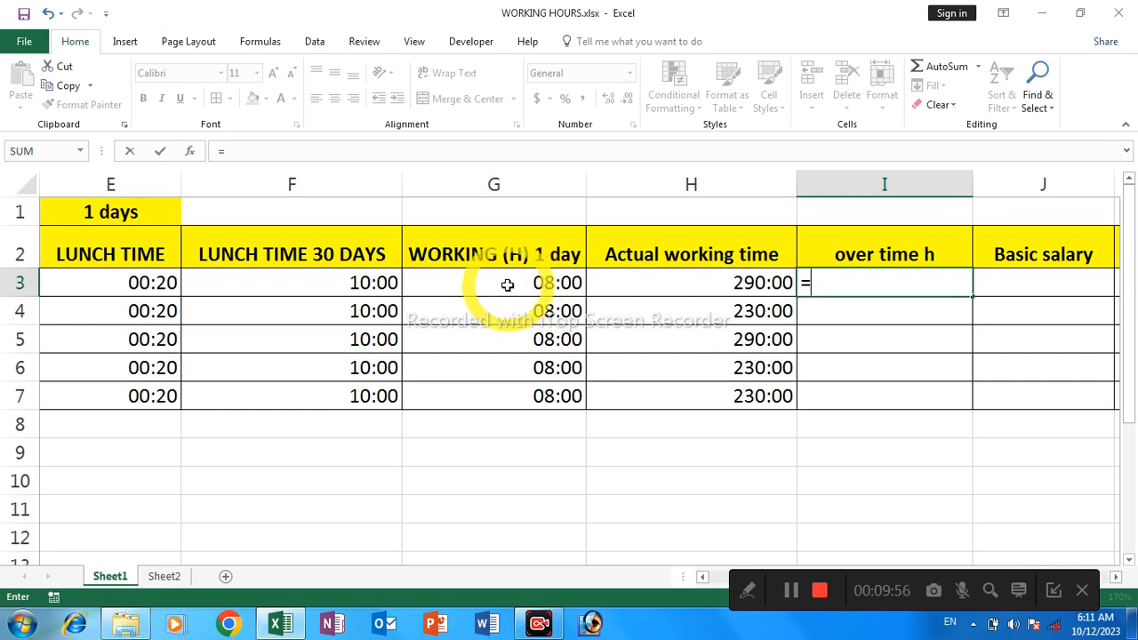
pyautogui.click(508, 282)
pyautogui.press('Left')
pyautogui.press('Left')
pyautogui.press('Left')
pyautogui.press('Left')
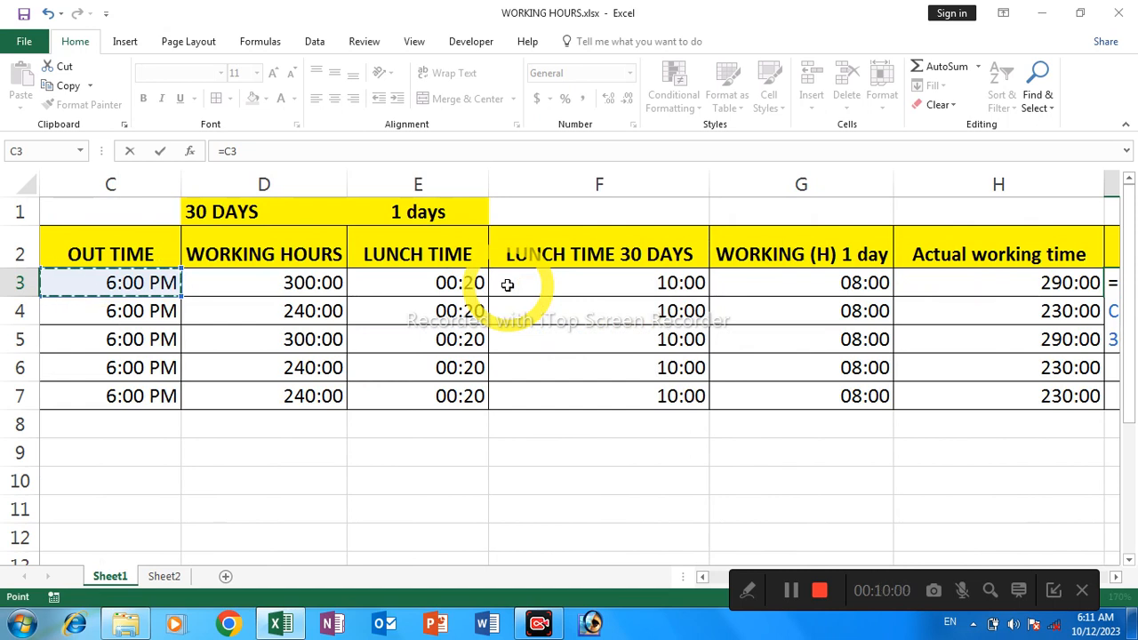
pyautogui.press('Right')
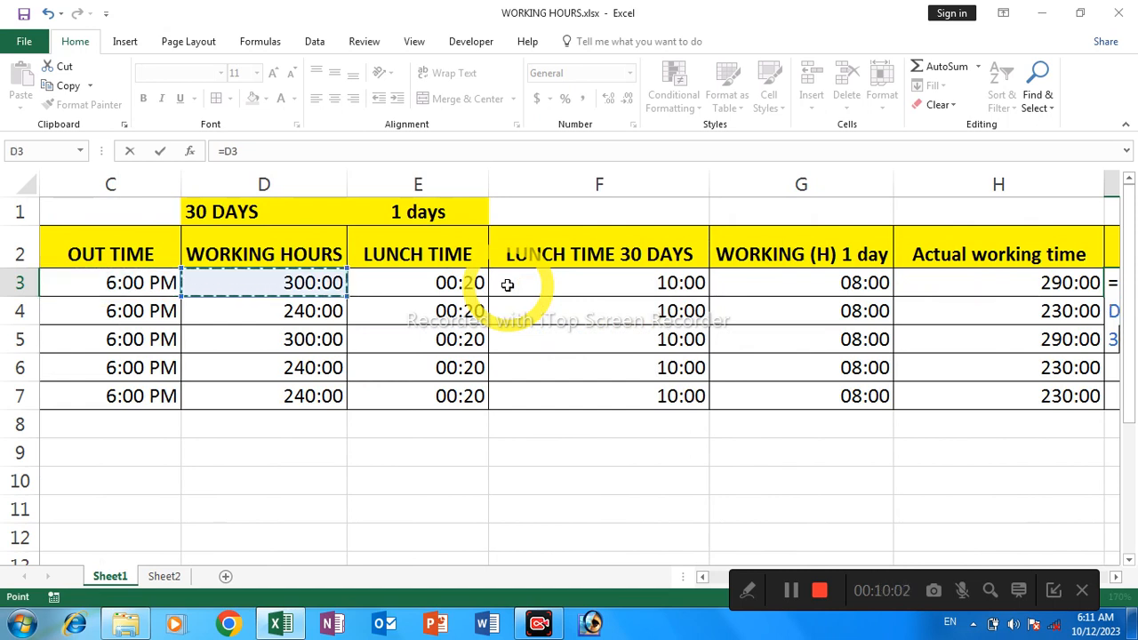
pyautogui.write('-')
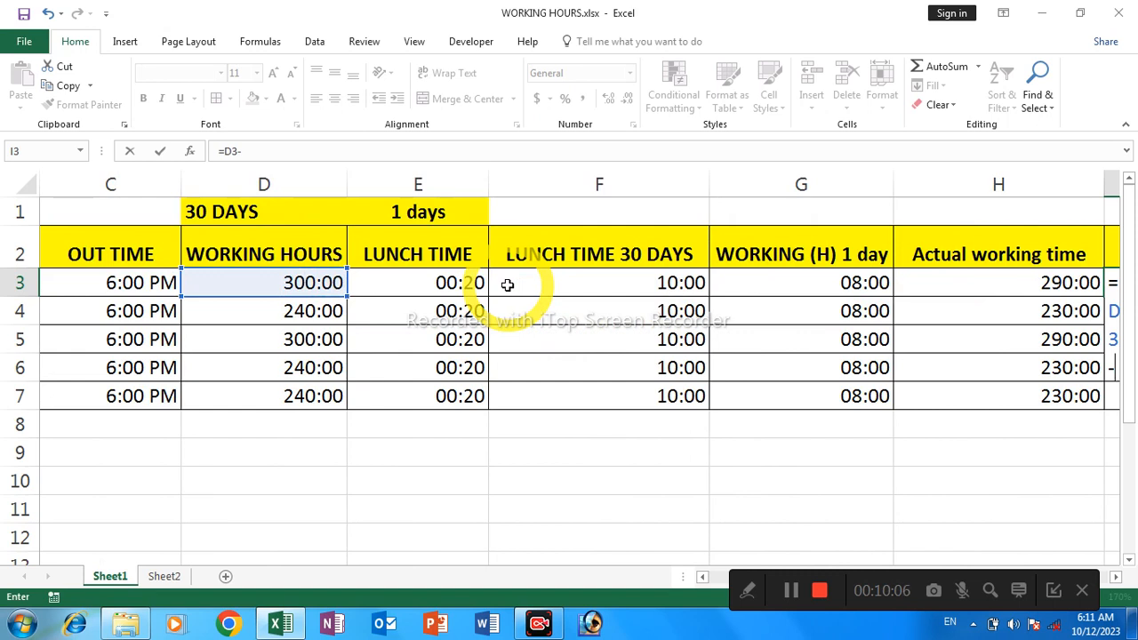
pyautogui.press('Right')
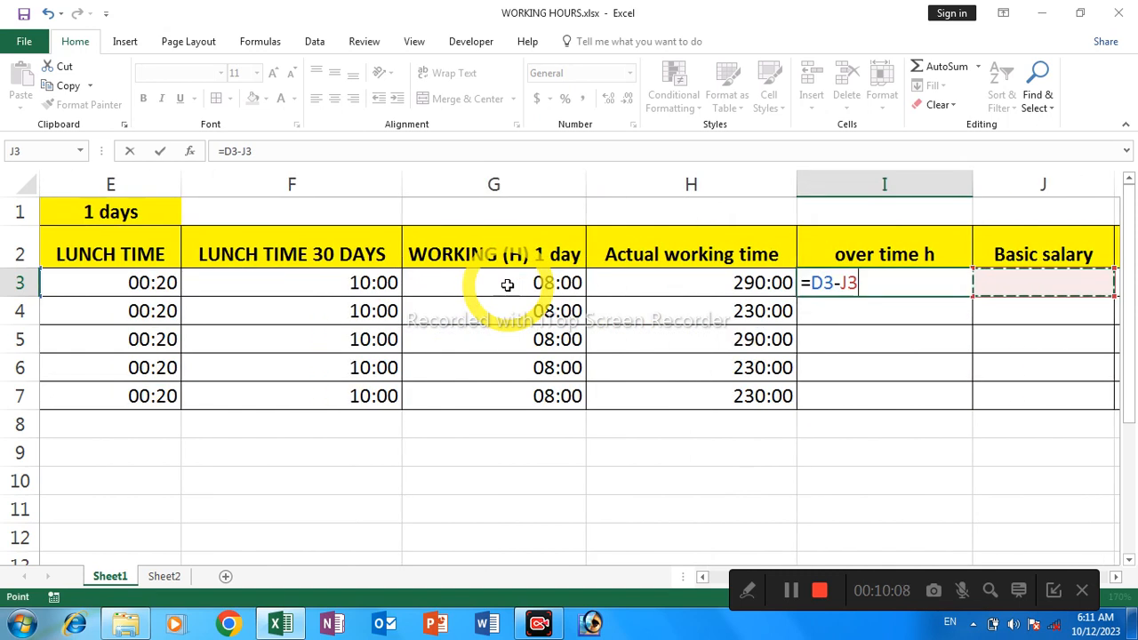
pyautogui.click(652, 281)
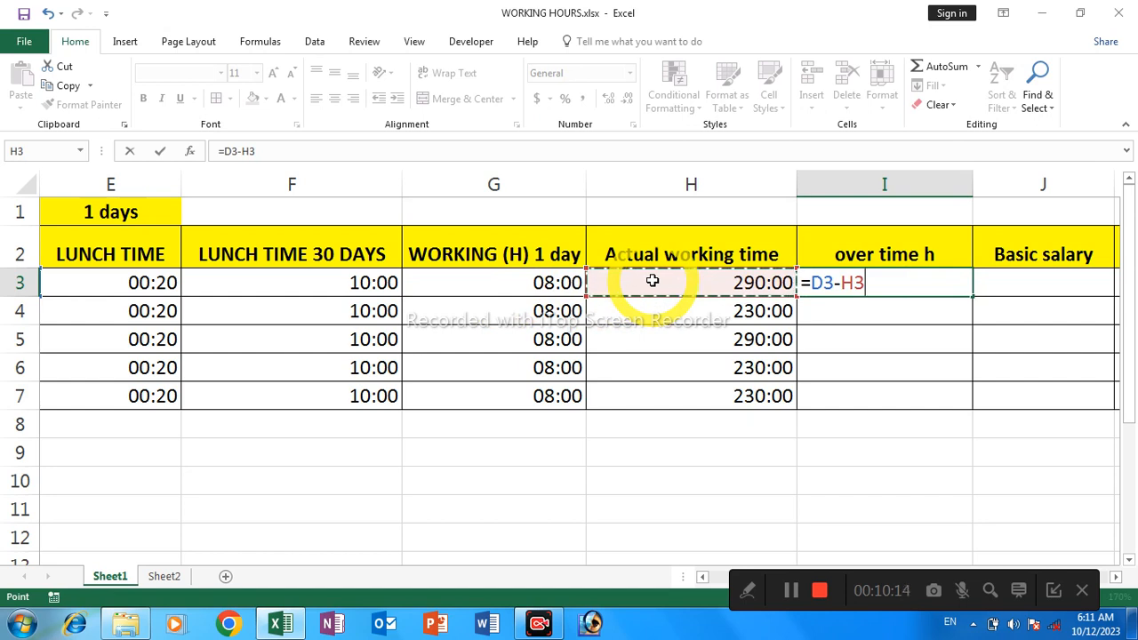
pyautogui.press('Return')
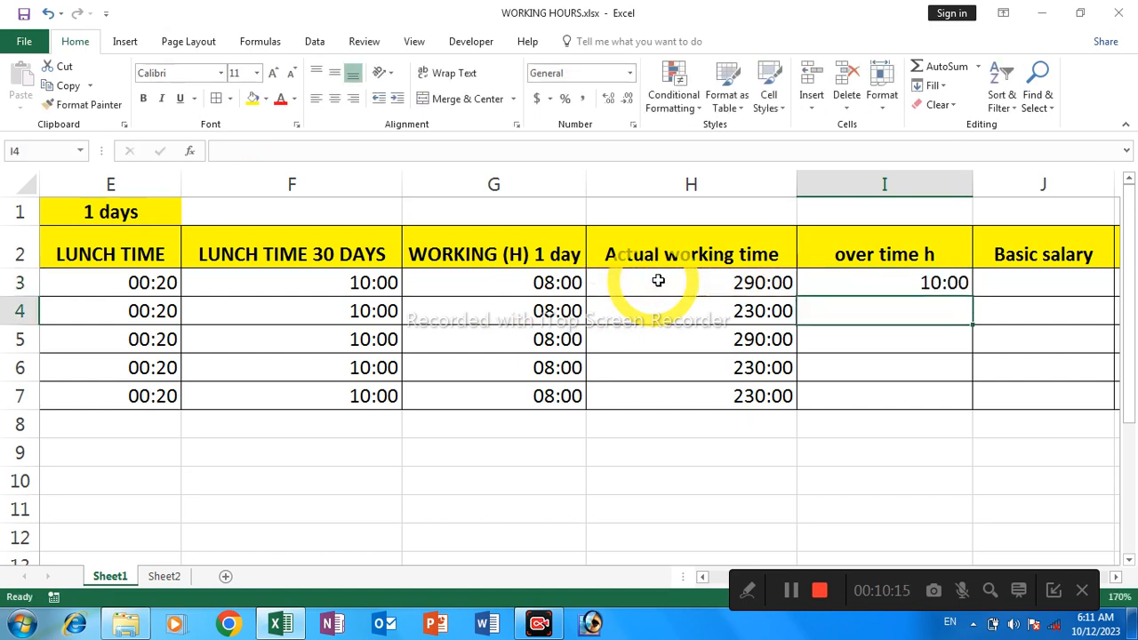
# Fill the overtime hours formula from I3 down through I7
pyautogui.click(846, 288)
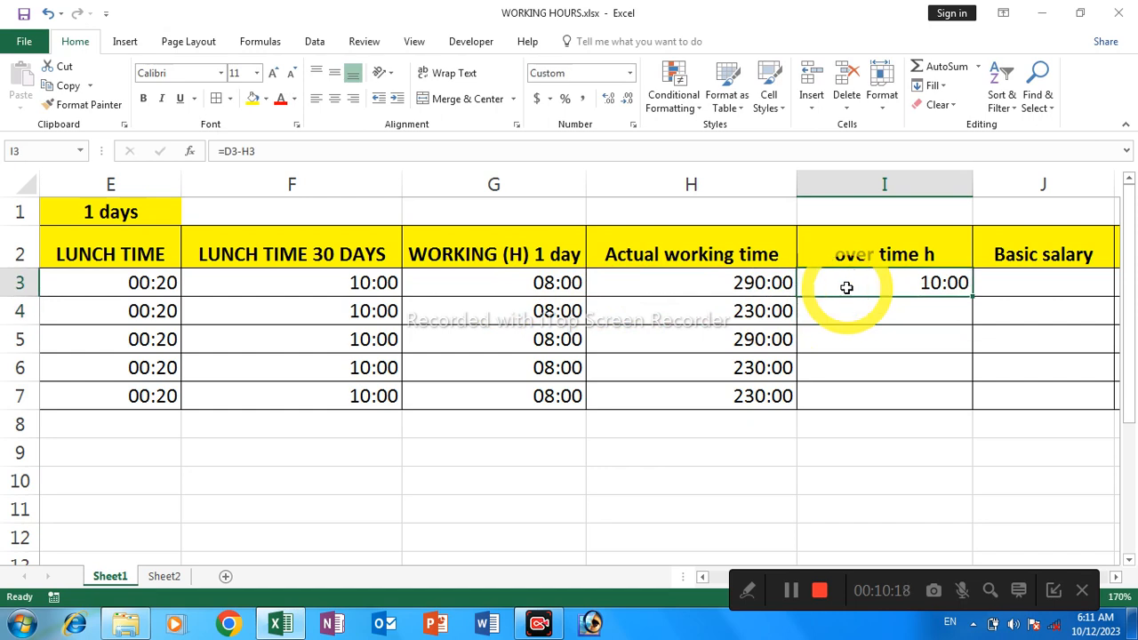
pyautogui.keyDown('shift'); pyautogui.click(843, 388); pyautogui.keyUp('shift')
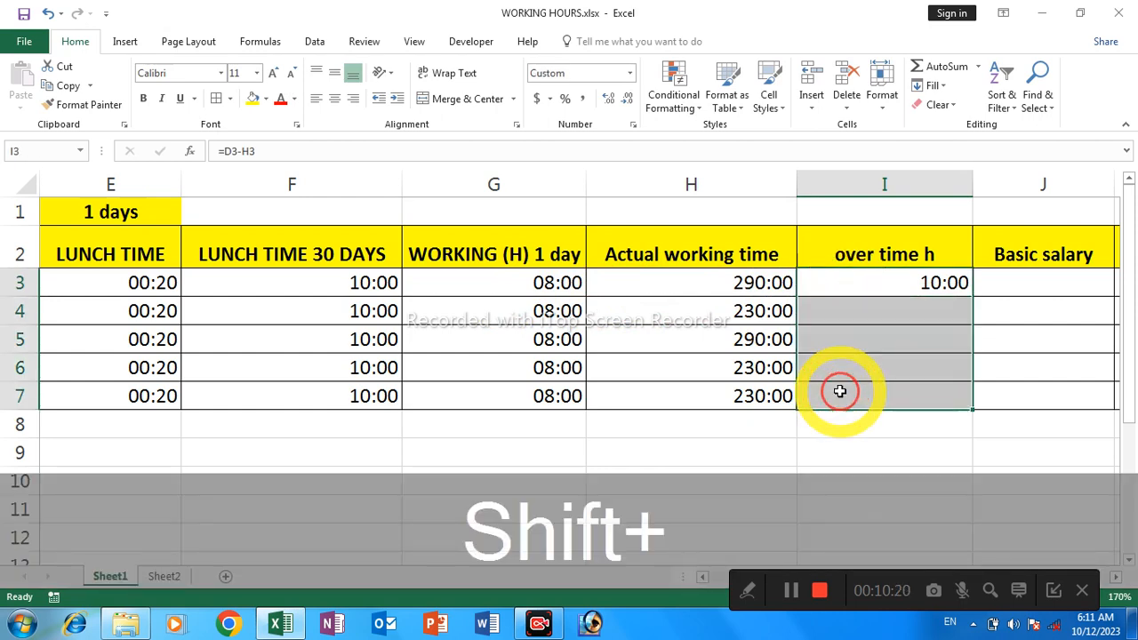
pyautogui.hotkey('ctrl', 'shift', 'd')
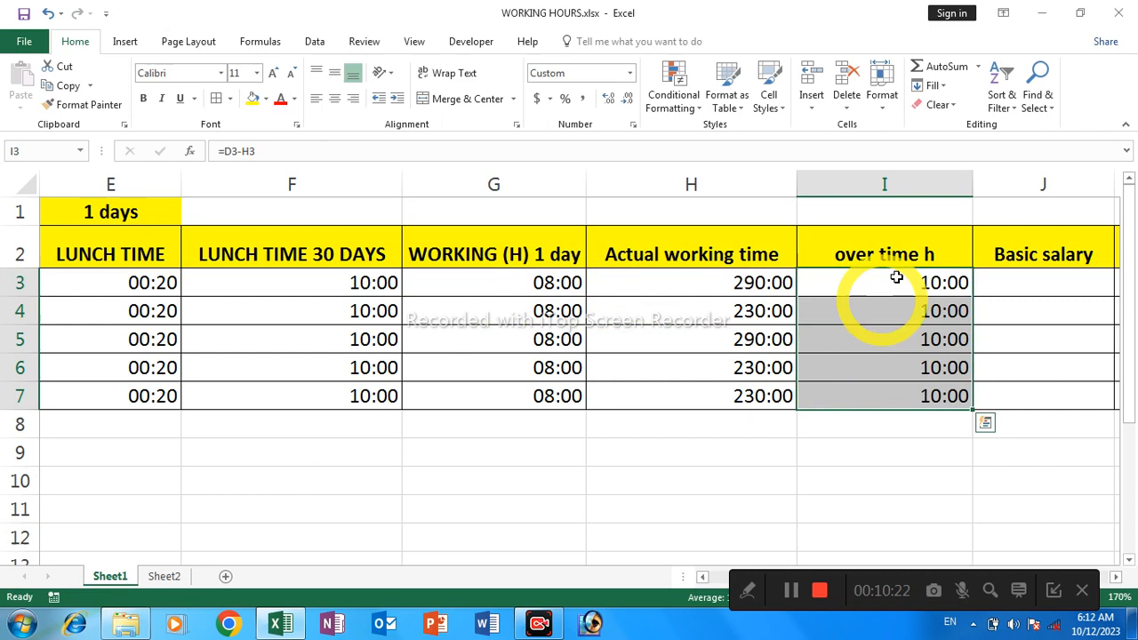
# Apply the custom number format [hh]:mm to the overtime hours in I3:I7, dismissing the trial notice
pyautogui.rightClick(874, 282)
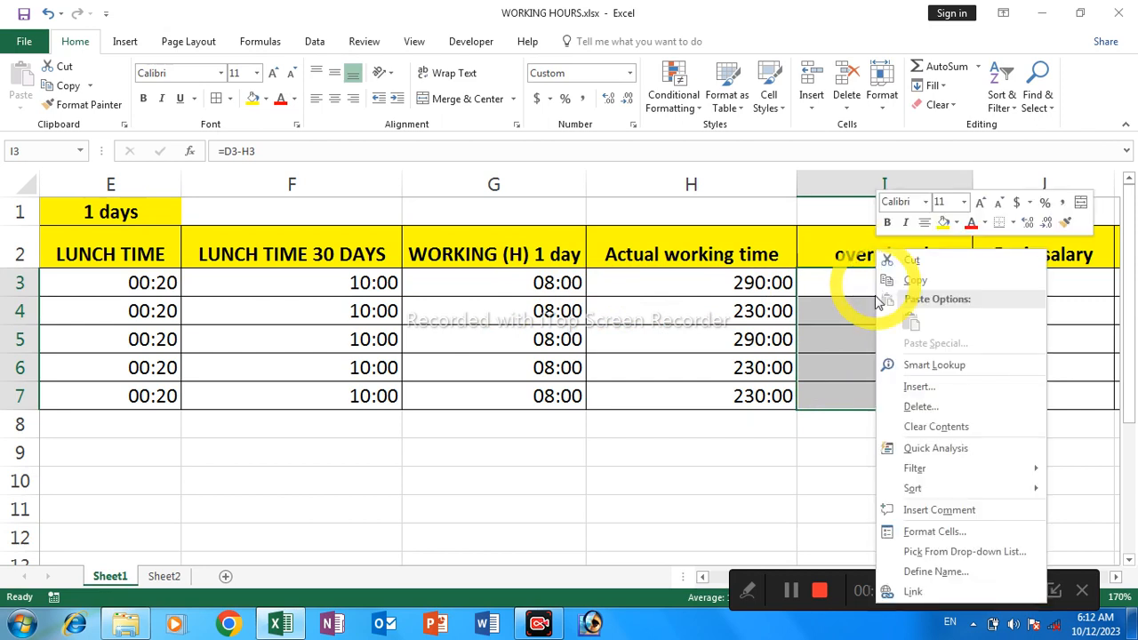
pyautogui.click(918, 533)
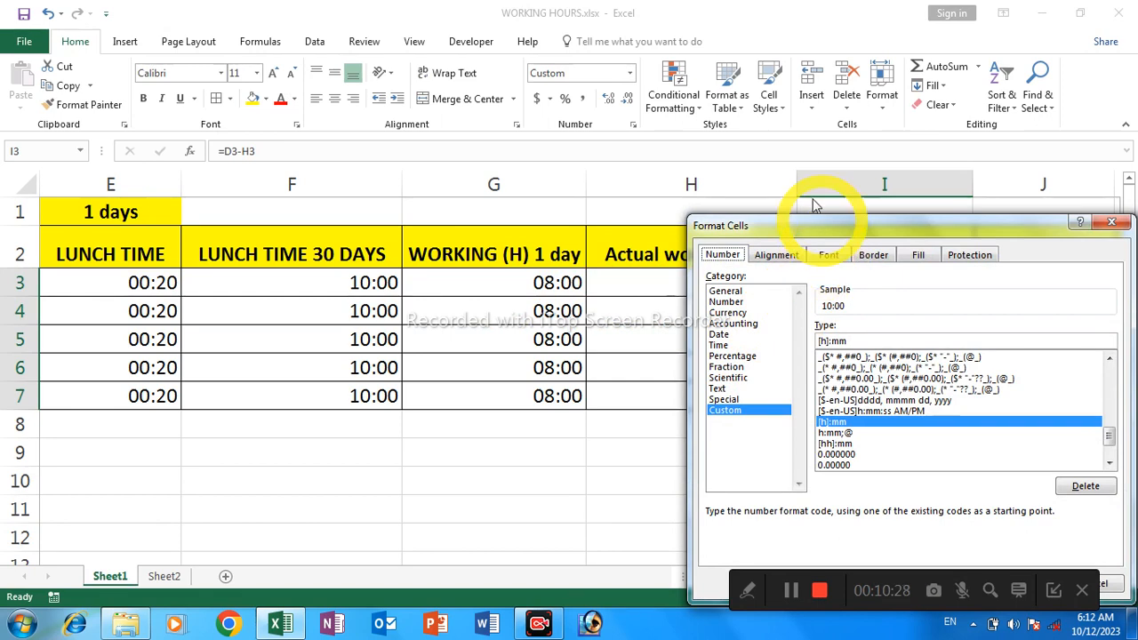
pyautogui.moveTo(816, 230); pyautogui.dragTo(577, 208)
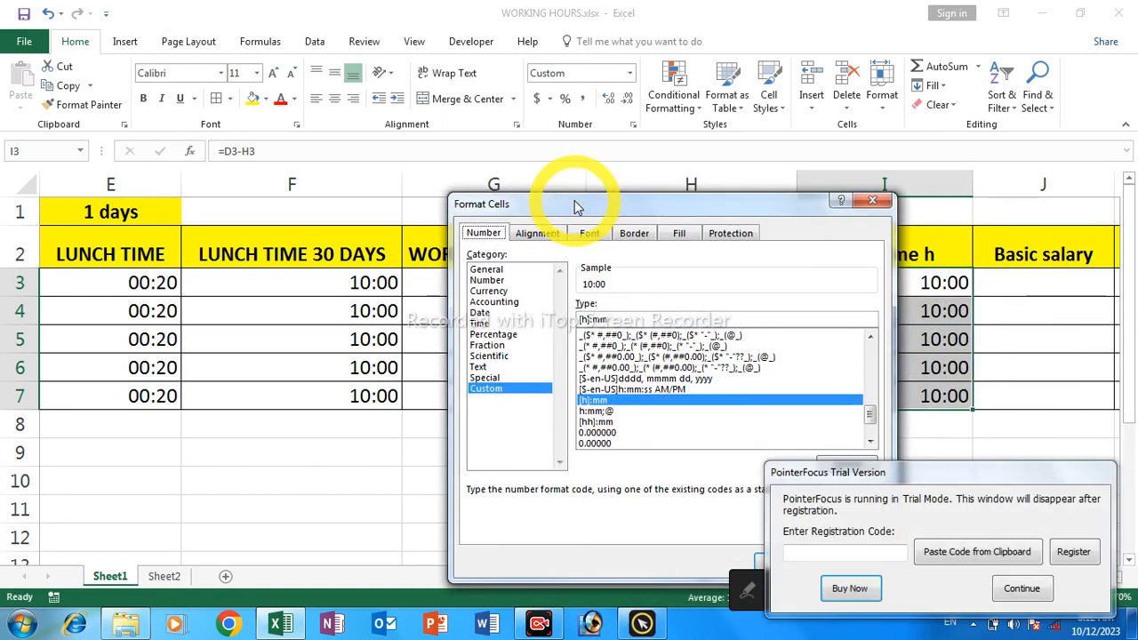
pyautogui.click(478, 324)
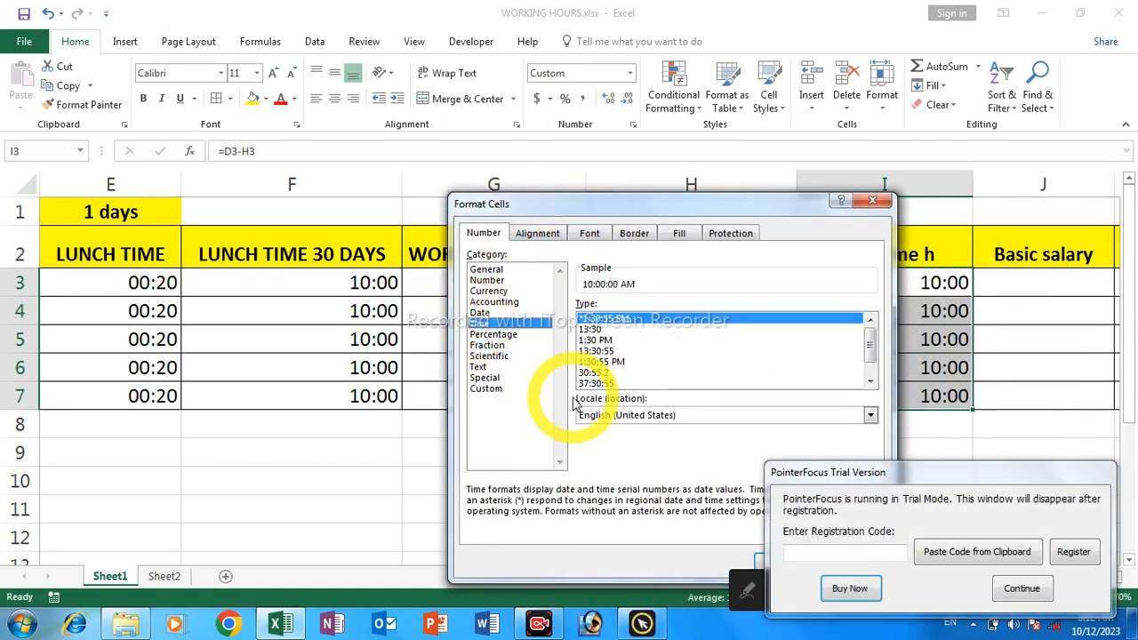
pyautogui.click(599, 330)
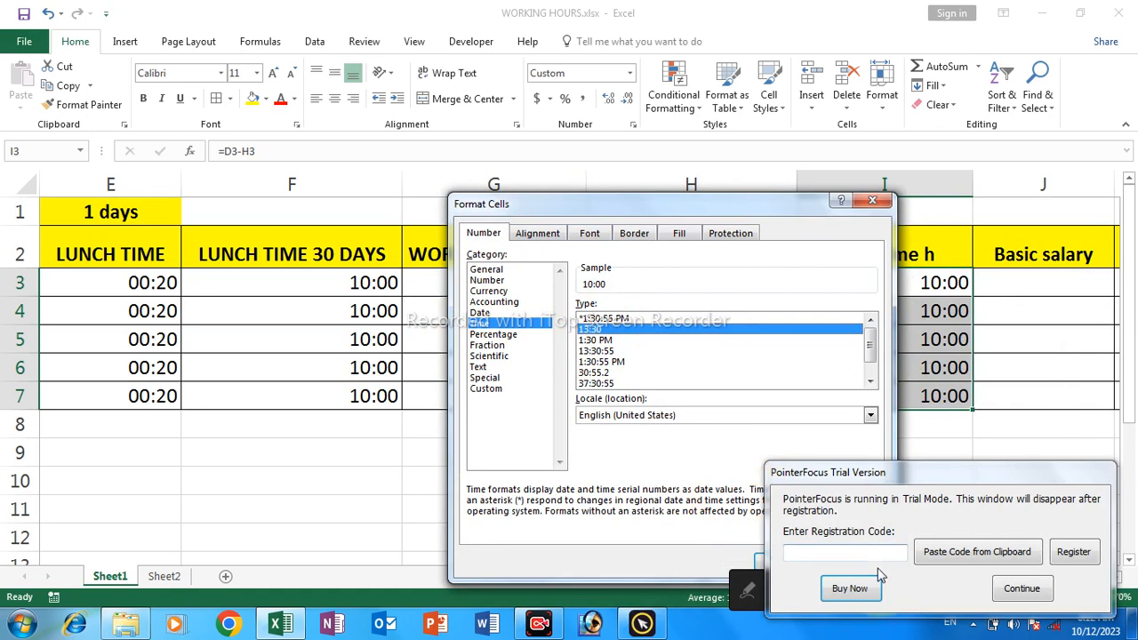
pyautogui.click(1019, 589)
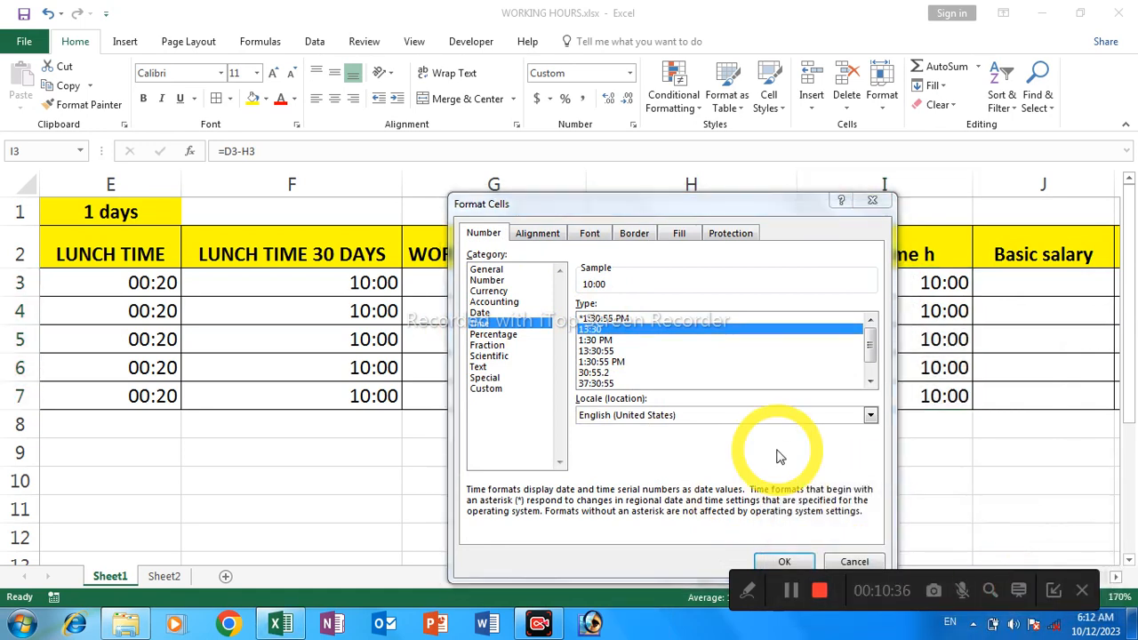
pyautogui.click(489, 389)
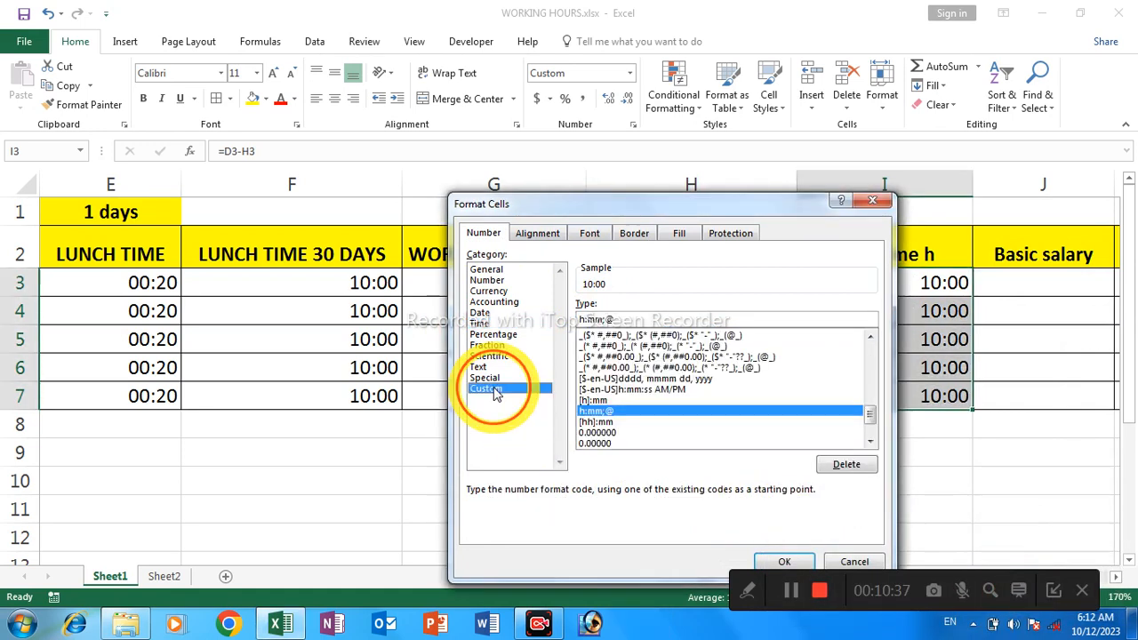
pyautogui.click(593, 422)
pyautogui.click(785, 561)
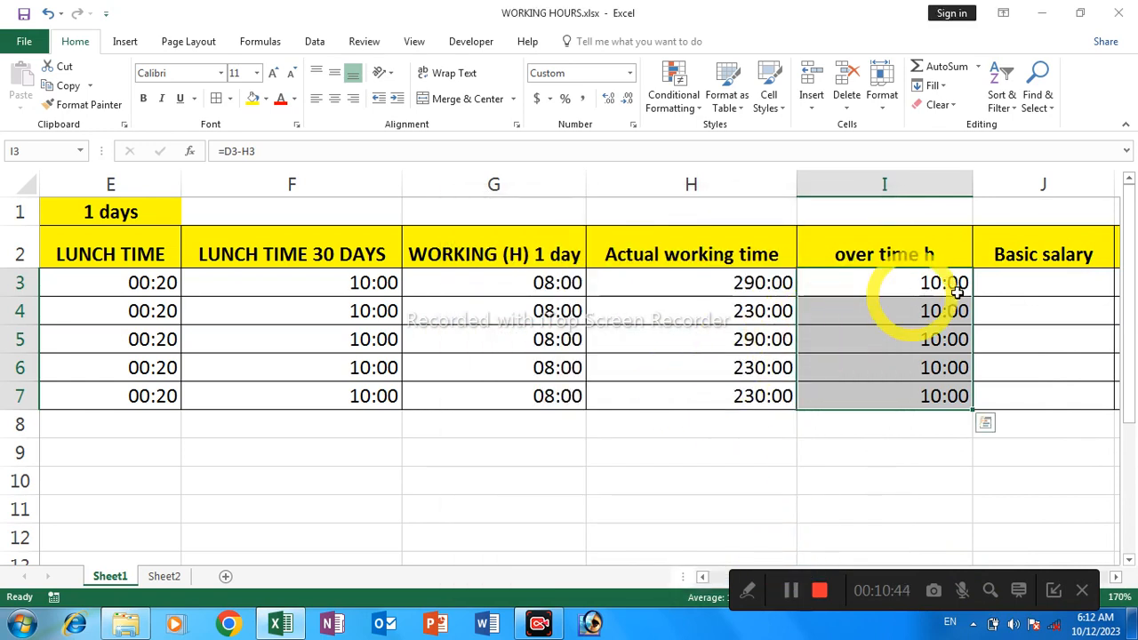
# Enter basic salaries of 12000 in J3 and 13000 in J4 for the first two employees
pyautogui.click(992, 281)
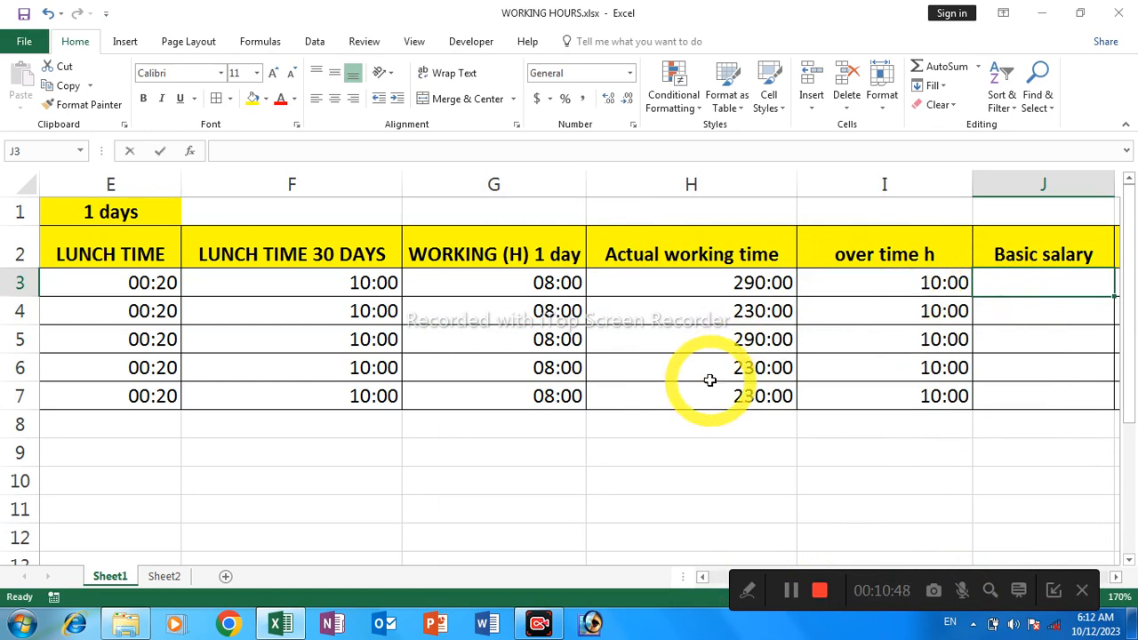
pyautogui.write('12000')
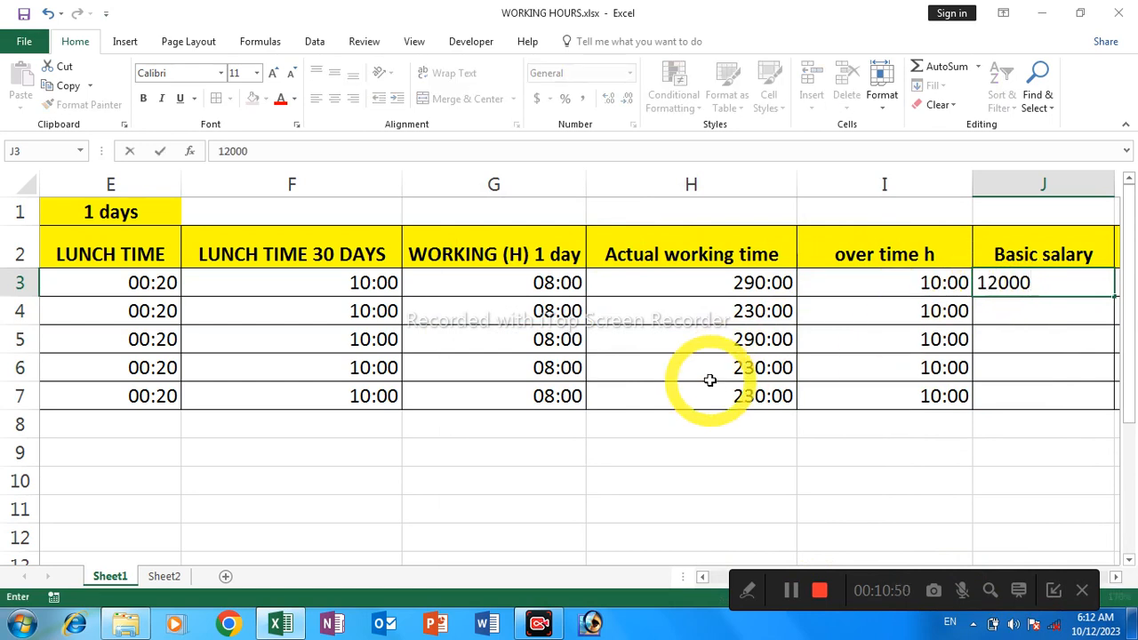
pyautogui.press('Return')
pyautogui.write('13')
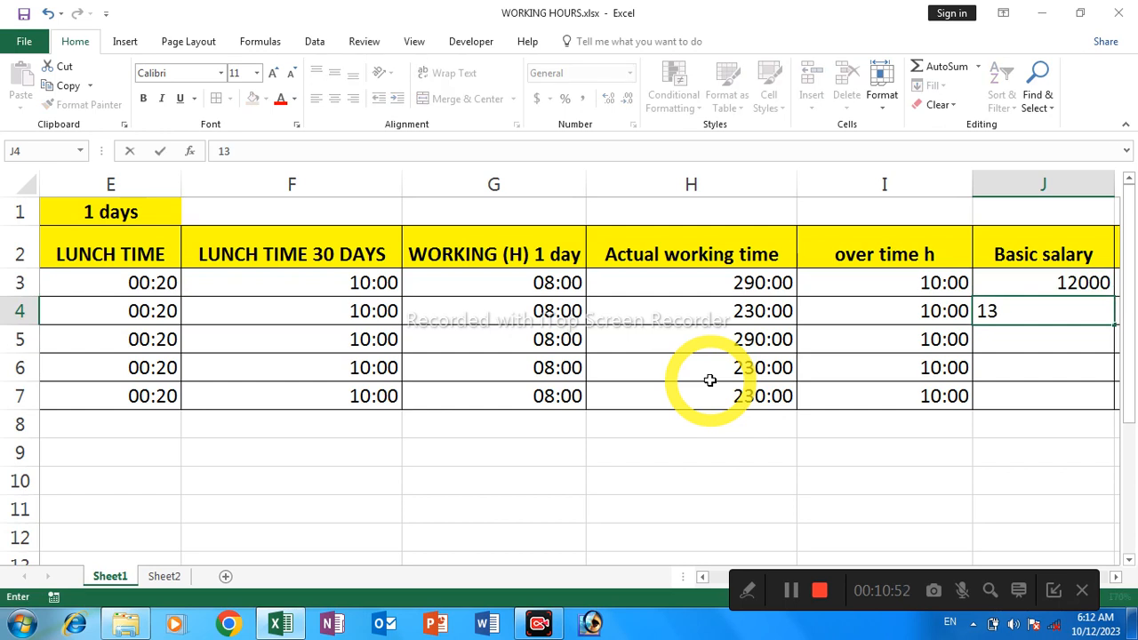
pyautogui.write('000')
pyautogui.press('Return')
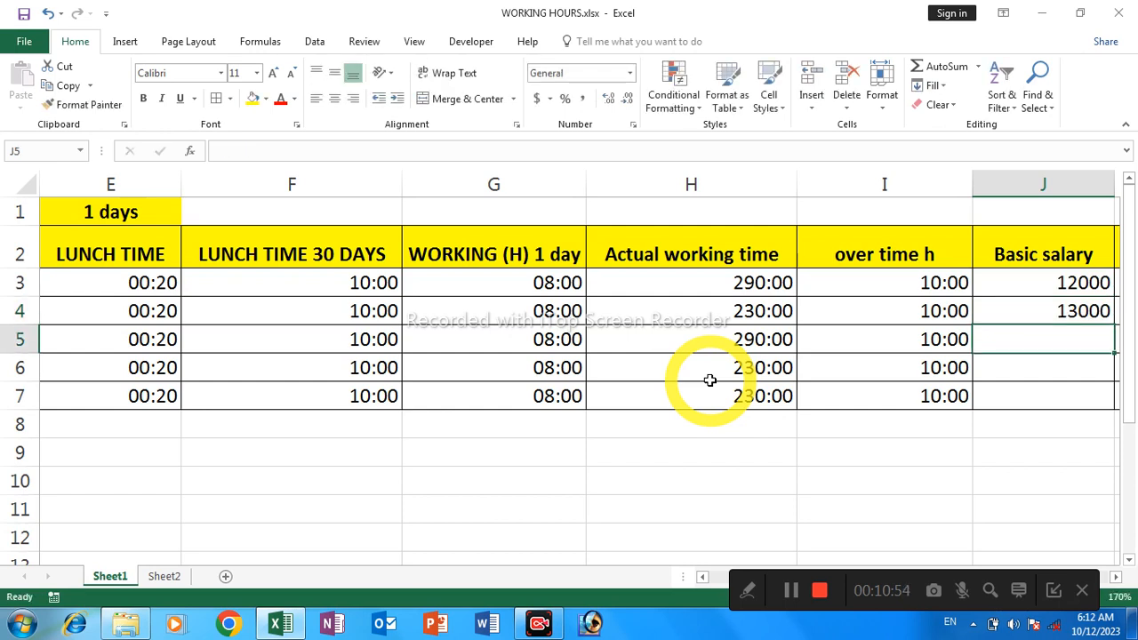
# Enter basic salaries of 12300, 14000 and 16000 in cells J5, J6 and J7 for the remaining employees
pyautogui.press('Right')
pyautogui.press('Right')
pyautogui.press('Left')
pyautogui.press('Left')
pyautogui.press('Left')
pyautogui.press('Down')
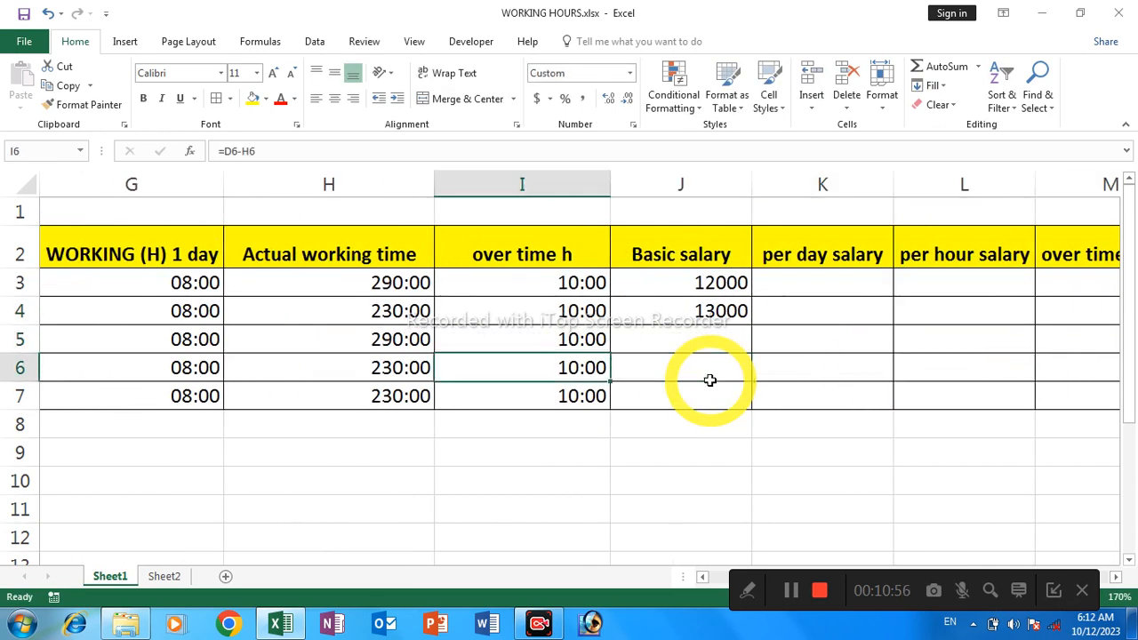
pyautogui.press('Up')
pyautogui.press('Right')
pyautogui.write('1')
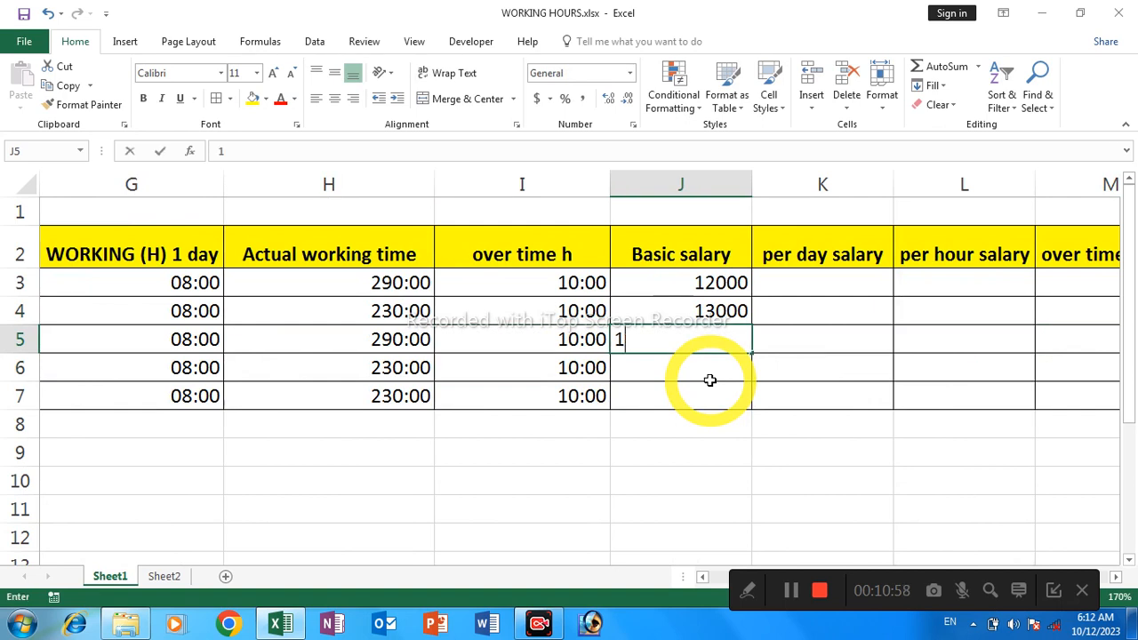
pyautogui.write('2300')
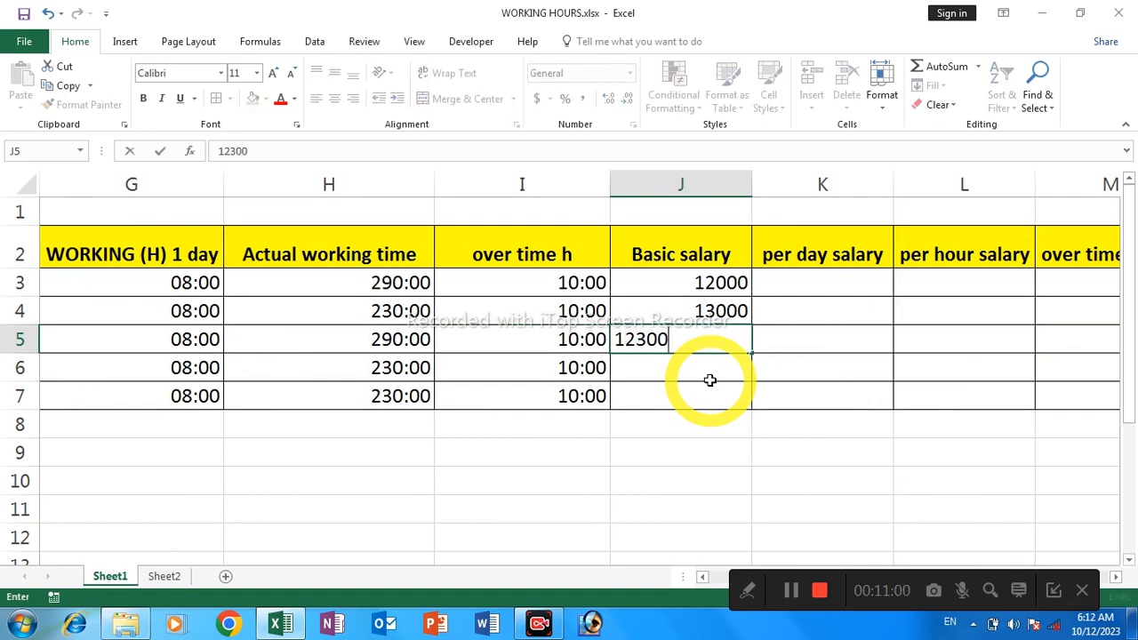
pyautogui.press('Return')
pyautogui.write('14000')
pyautogui.press('Return')
pyautogui.write('160')
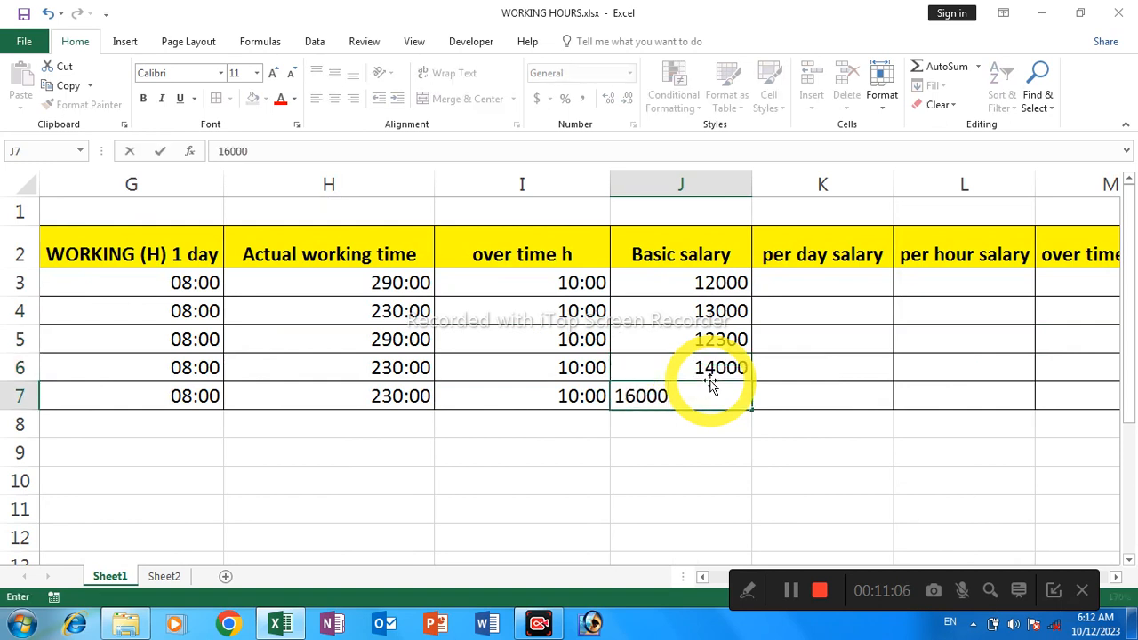
pyautogui.press('Tab')
# Enter the formula =J3/30 in cell K3 to calculate the first employee's per day salary
pyautogui.press('Up')
pyautogui.press('Up')
pyautogui.press('Up')
pyautogui.press('Up')
pyautogui.press('Up')
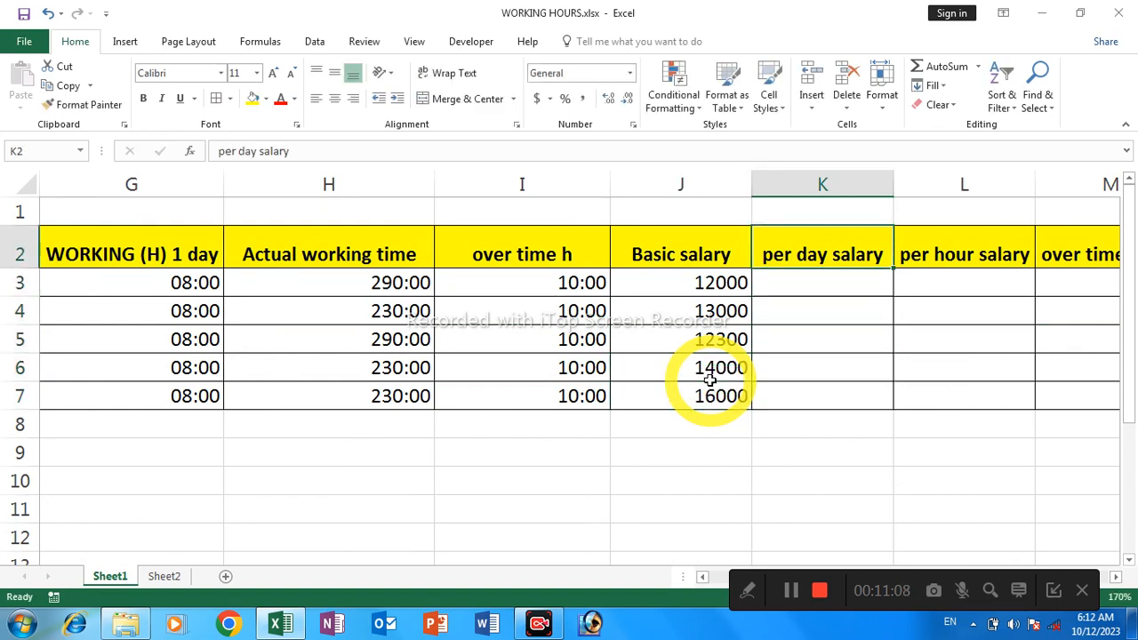
pyautogui.press('Down')
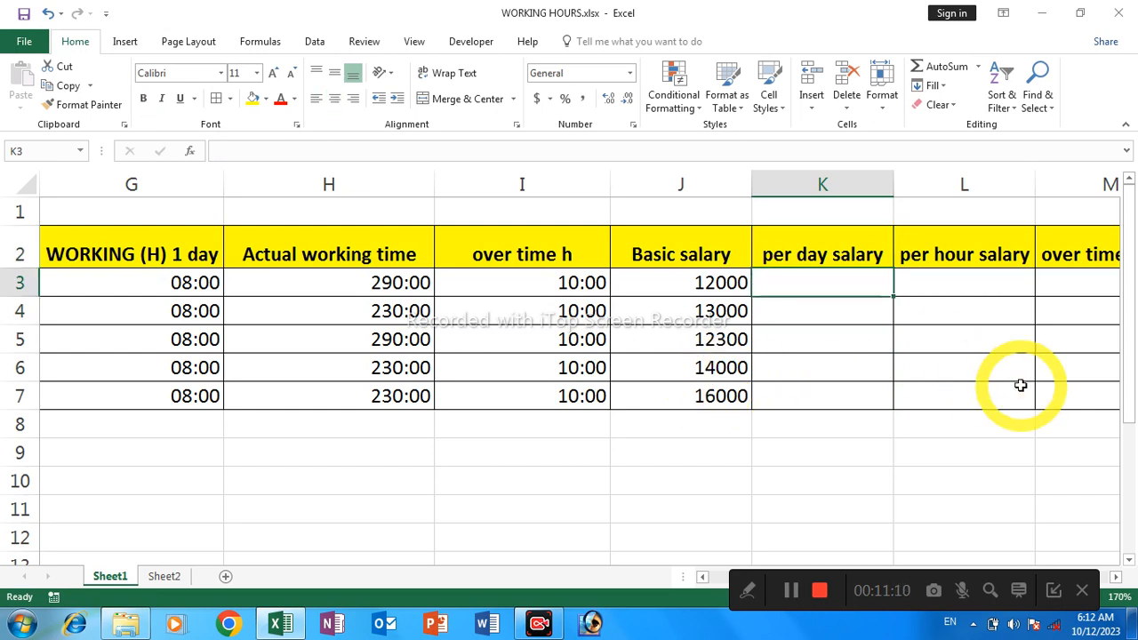
pyautogui.press('Right')
pyautogui.press('Left')
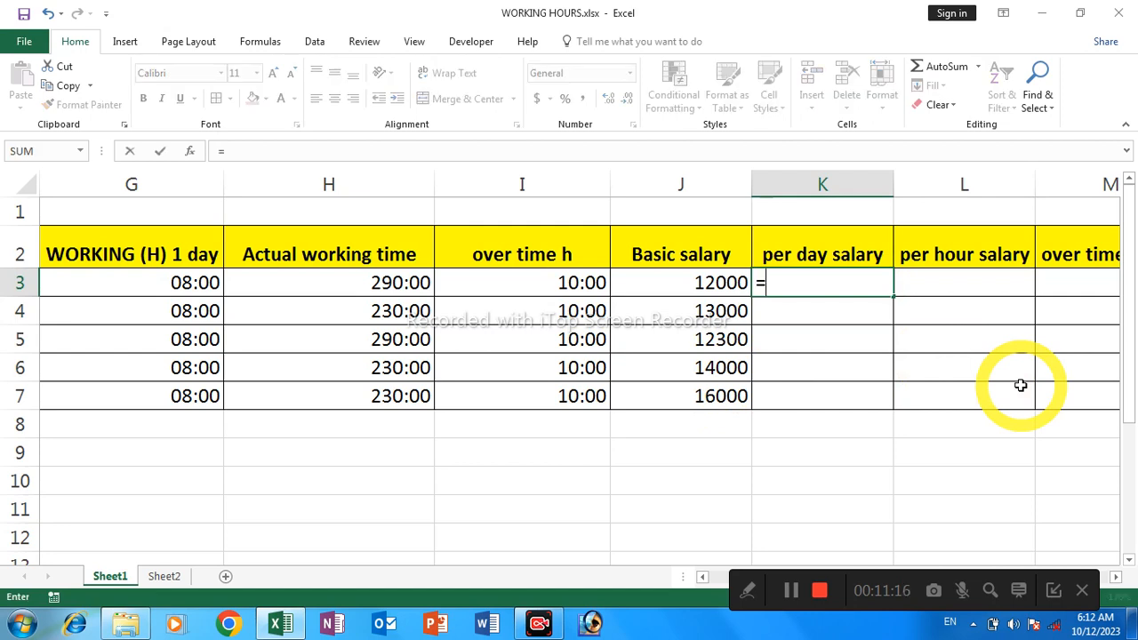
pyautogui.click(703, 283)
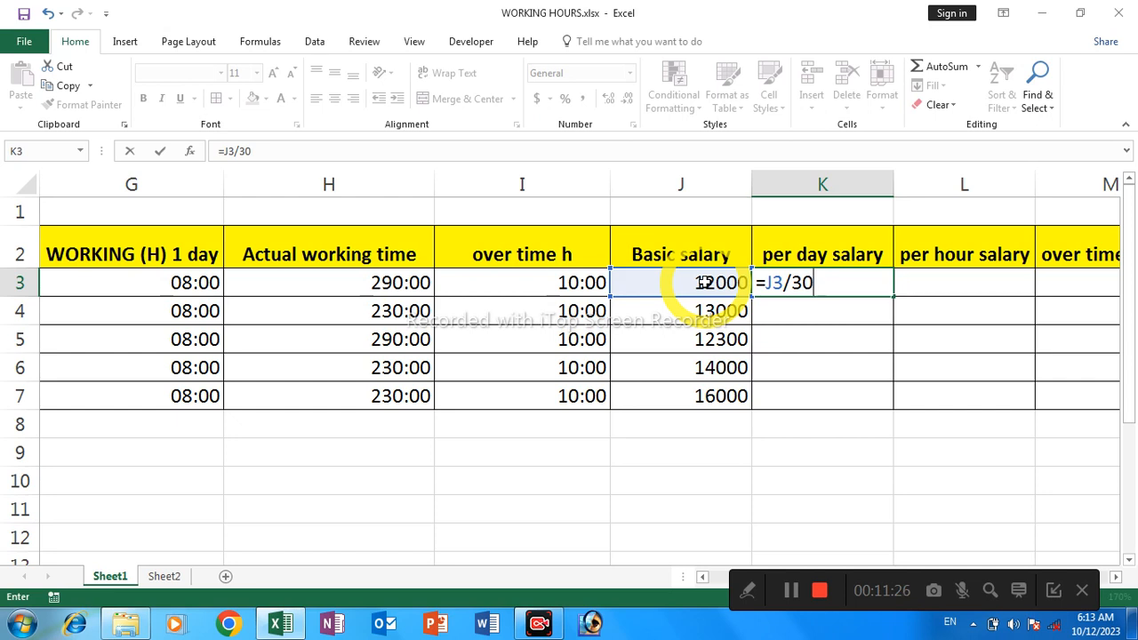
pyautogui.press('Return')
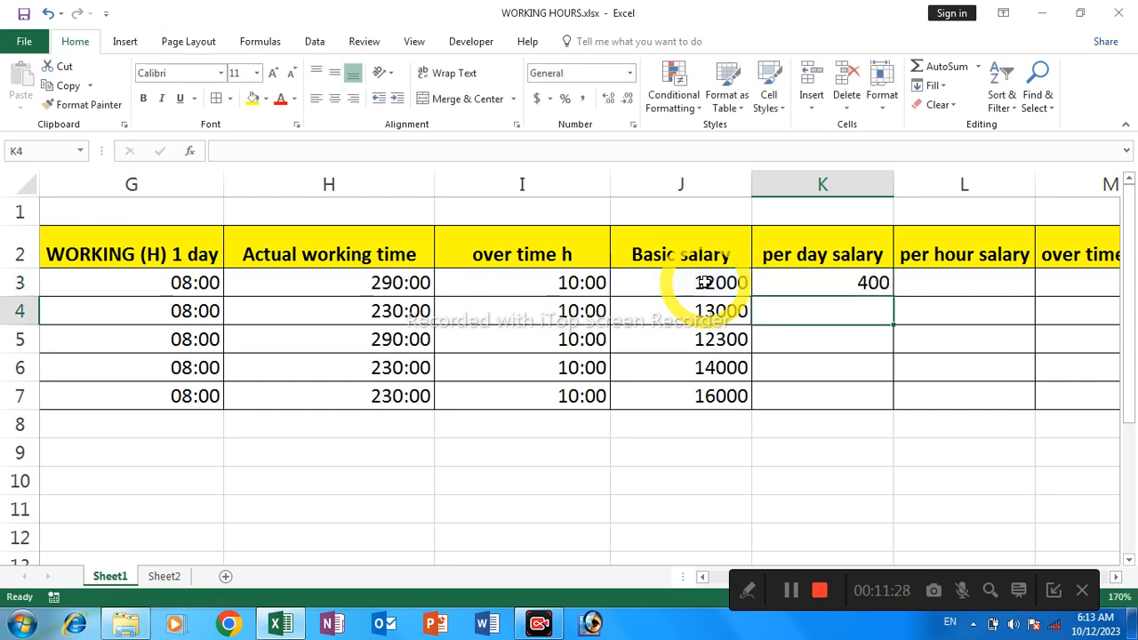
# Fill the per day salary formula from K3 down through K7 and dismiss the trial notice
pyautogui.click(813, 281)
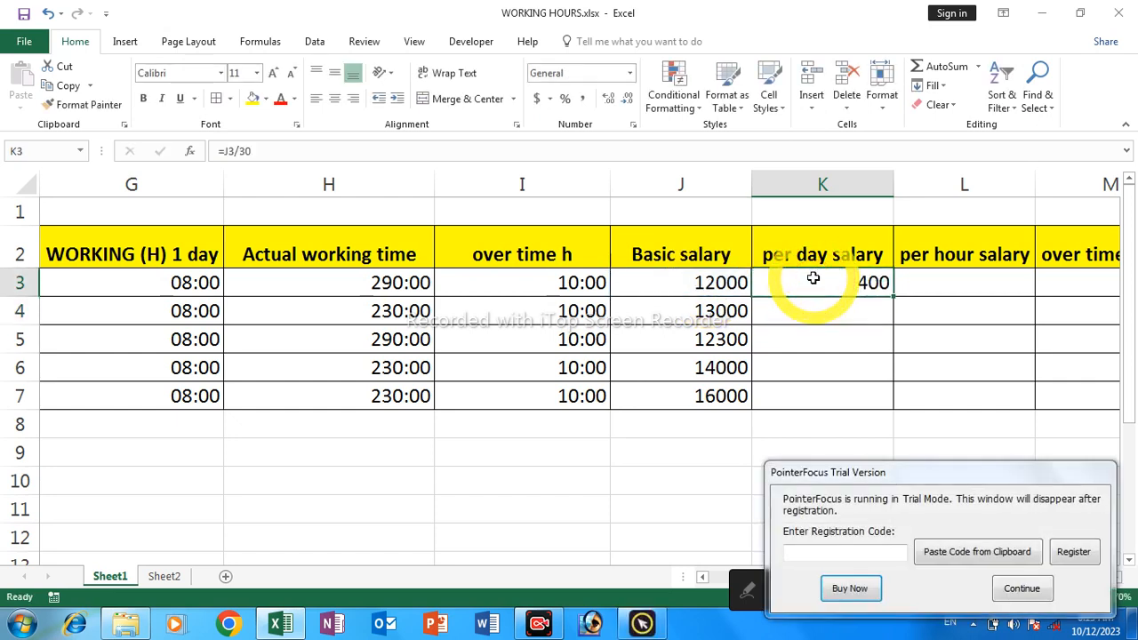
pyautogui.keyDown('shift'); pyautogui.click(803, 392); pyautogui.keyUp('shift')
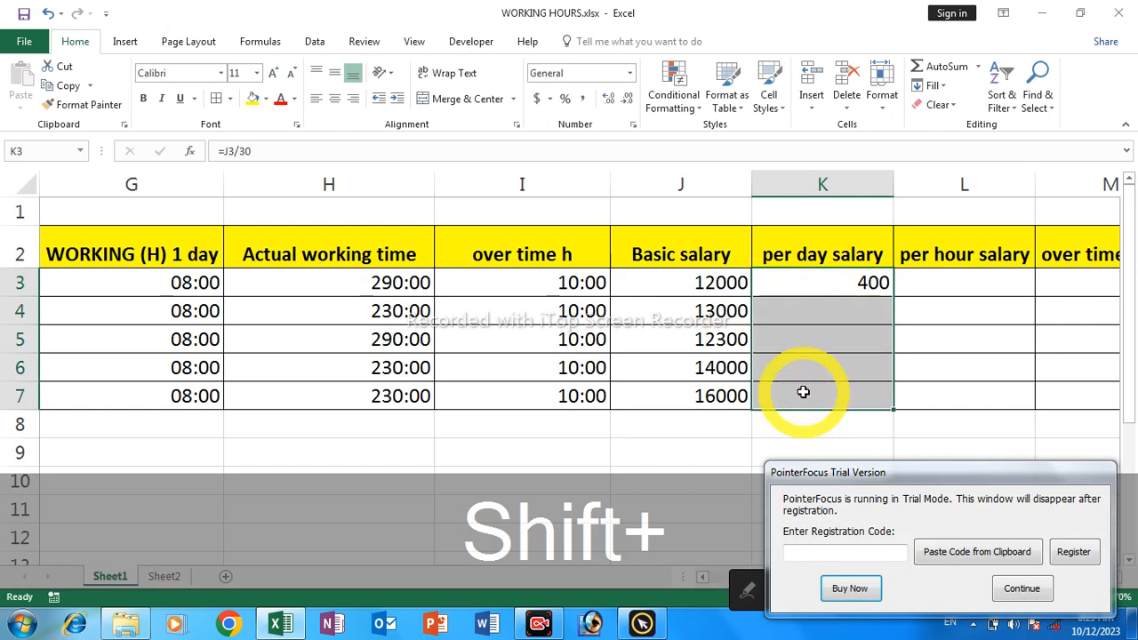
pyautogui.hotkey('ctrl', 'shift', 'd')
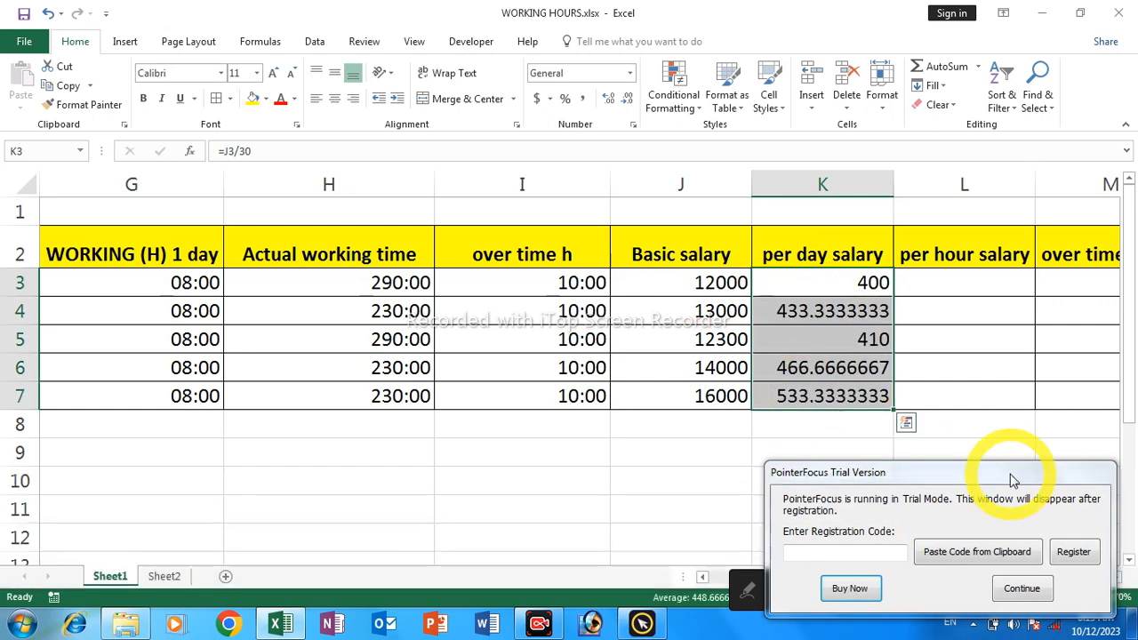
pyautogui.click(1022, 591)
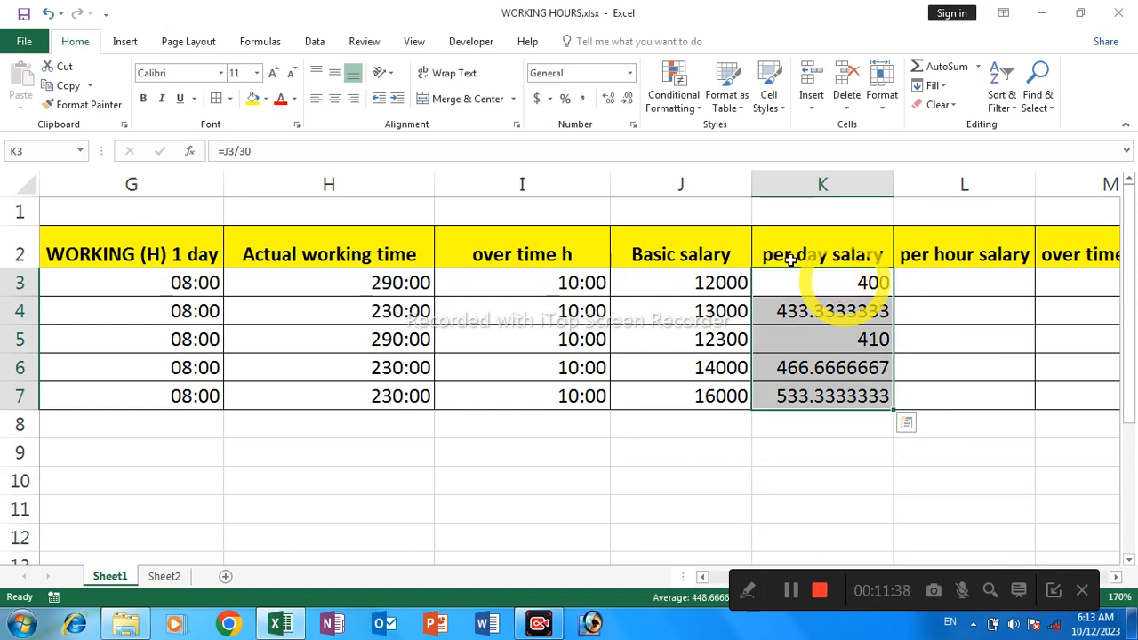
# Reduce the decimal places of the per day salaries in K3:K7 to show whole numbers
pyautogui.click(629, 100)
pyautogui.click(628, 101)
pyautogui.click(628, 101)
pyautogui.click(629, 100)
pyautogui.click(629, 100)
pyautogui.click(628, 101)
pyautogui.click(628, 101)
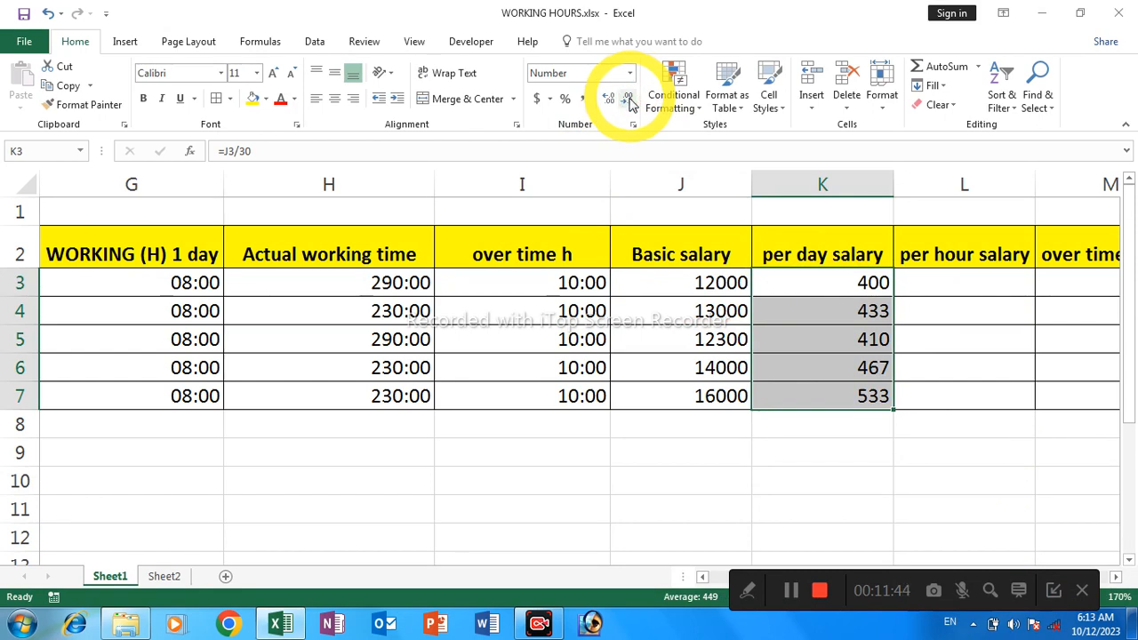
pyautogui.click(631, 103)
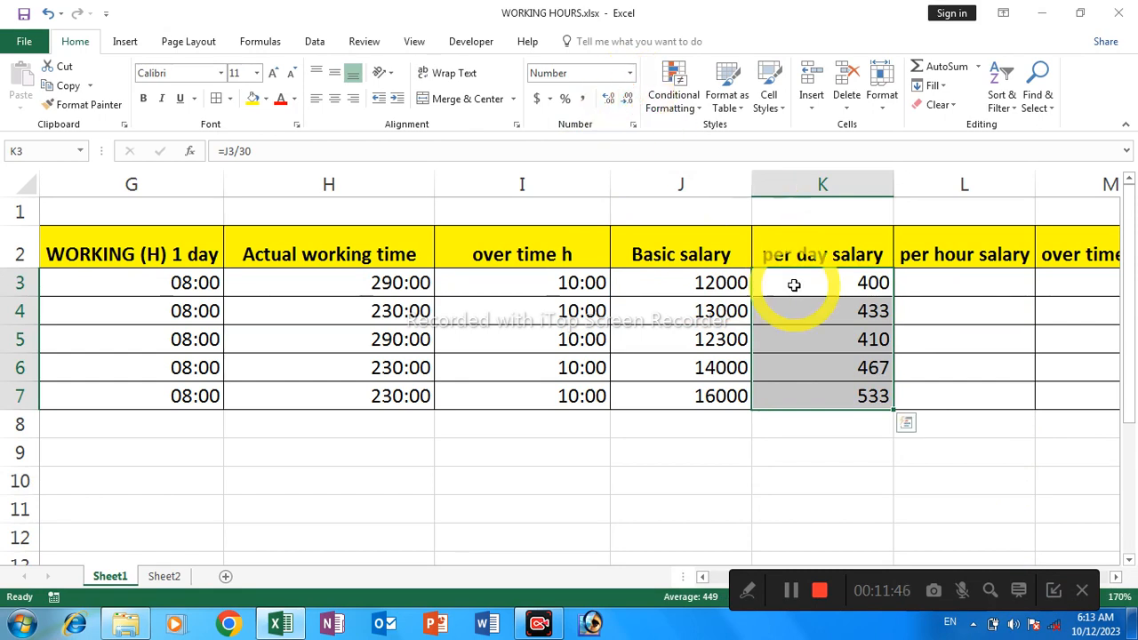
# Enter the formula =K3/8 in cell L3 to calculate the first employee's per hour salary
pyautogui.click(907, 282)
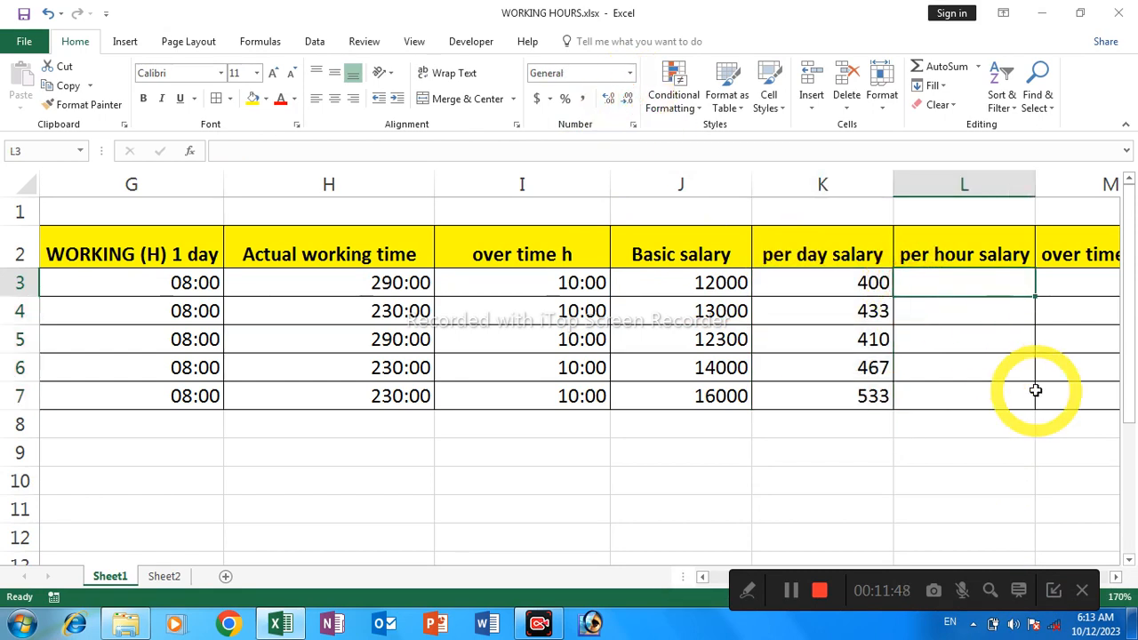
pyautogui.press('Right')
pyautogui.press('Left')
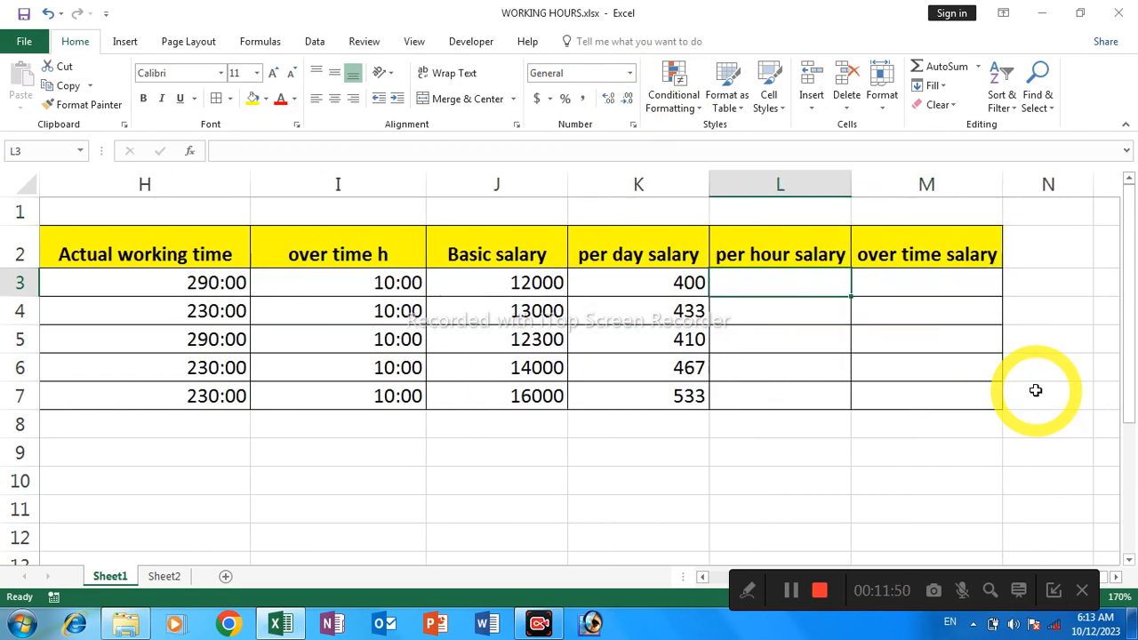
pyautogui.write('=')
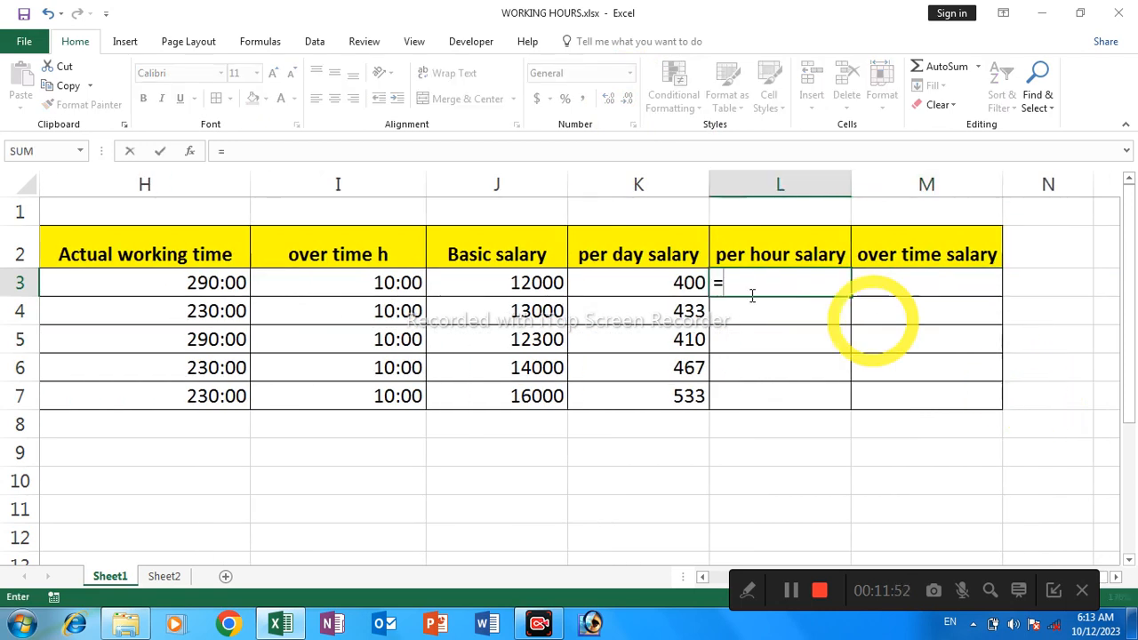
pyautogui.click(650, 285)
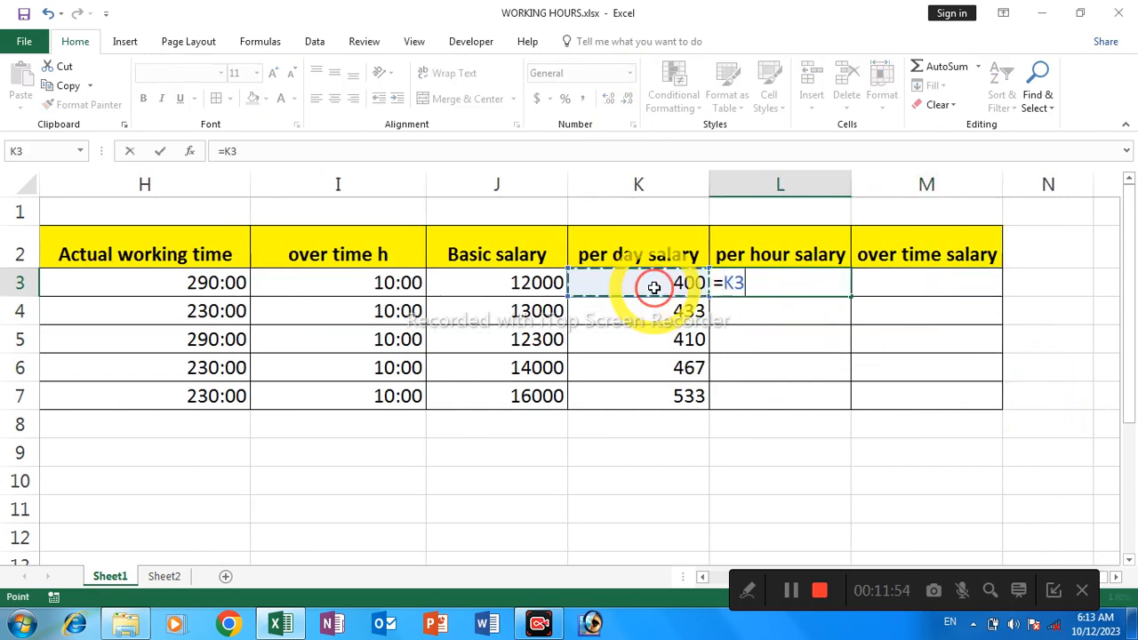
pyautogui.write('/8')
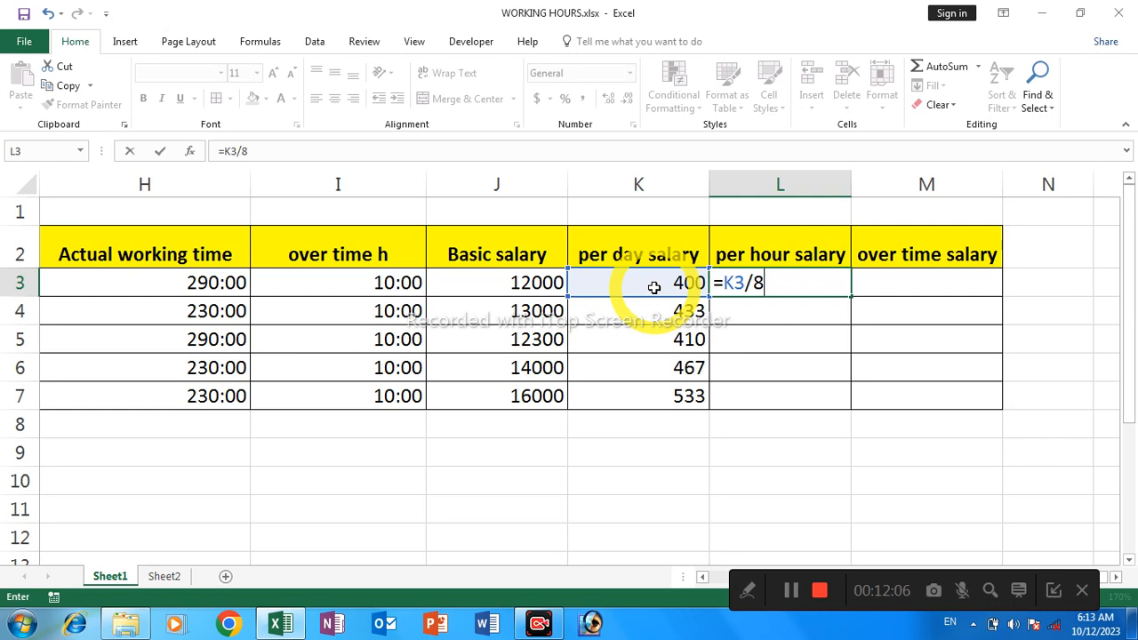
pyautogui.press('Return')
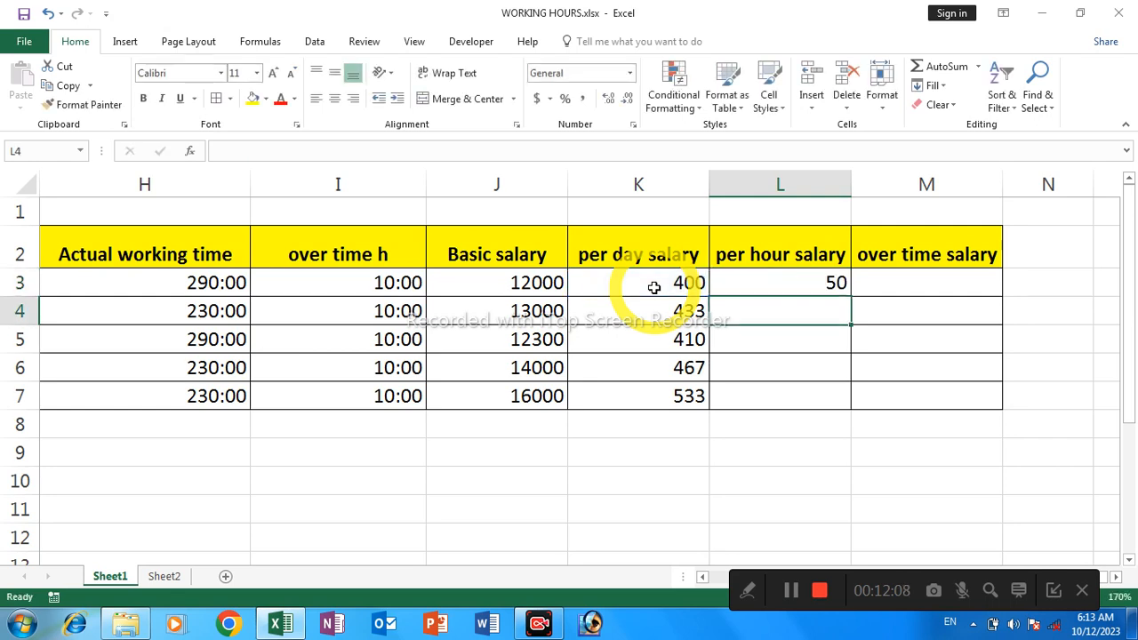
# Apply the custom number format [h]:mm to cell L3 and dismiss the trial notice
pyautogui.click(747, 278)
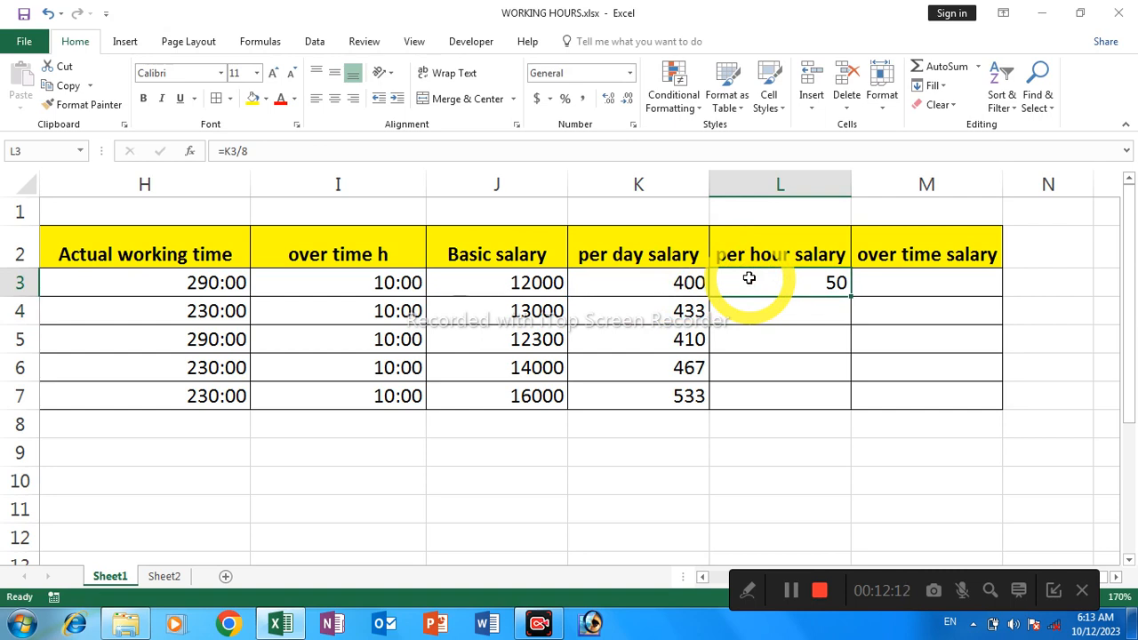
pyautogui.rightClick(752, 281)
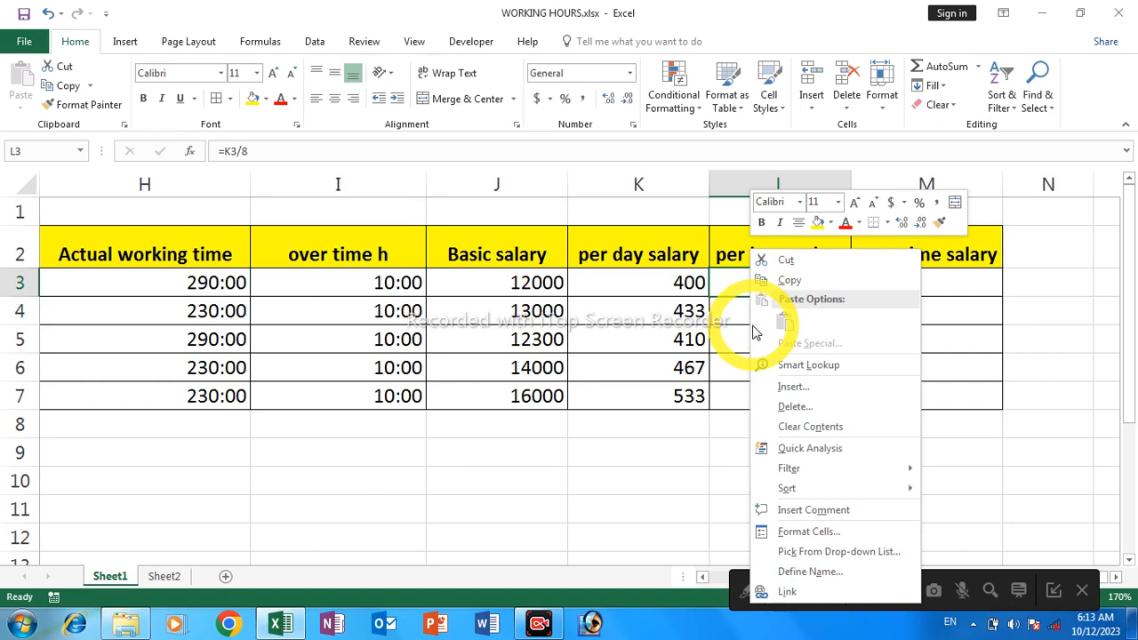
pyautogui.click(770, 531)
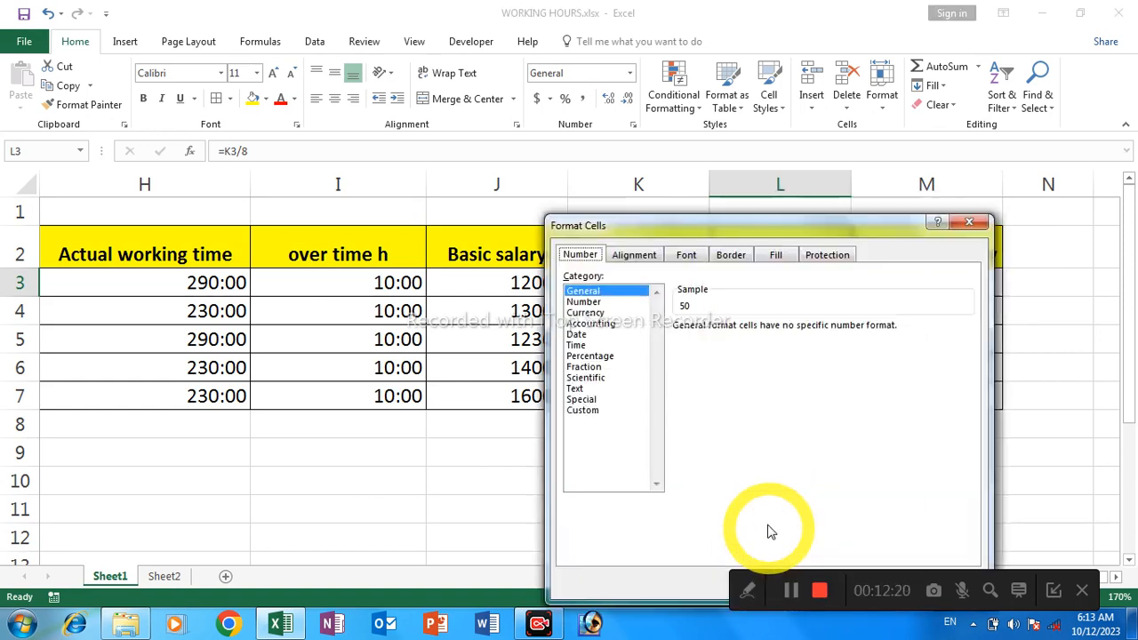
pyautogui.click(605, 347)
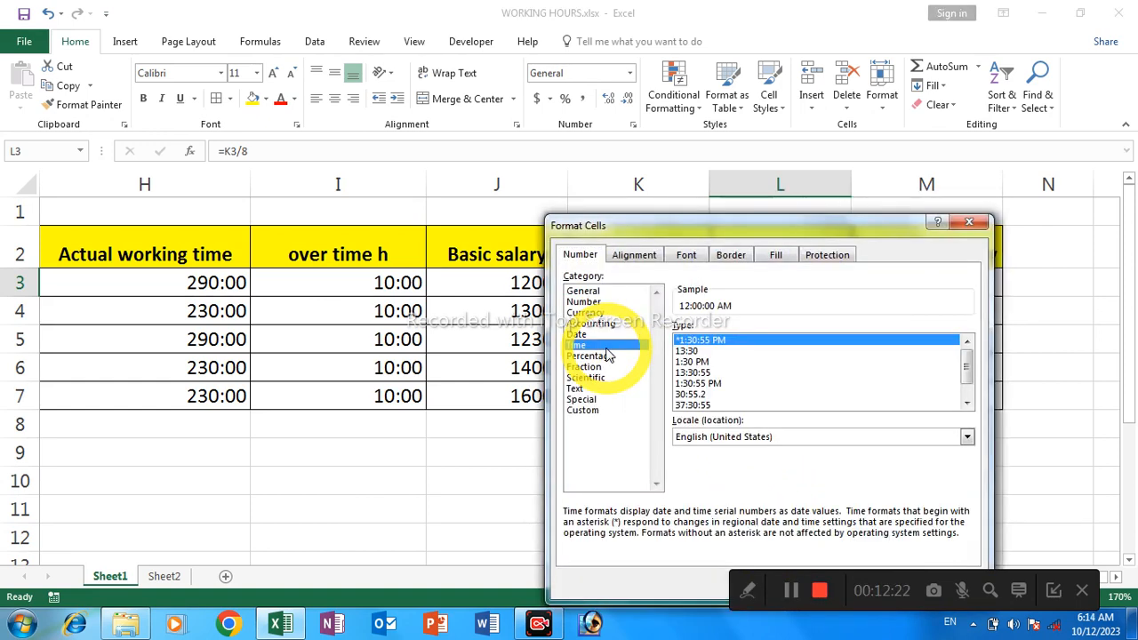
pyautogui.click(686, 351)
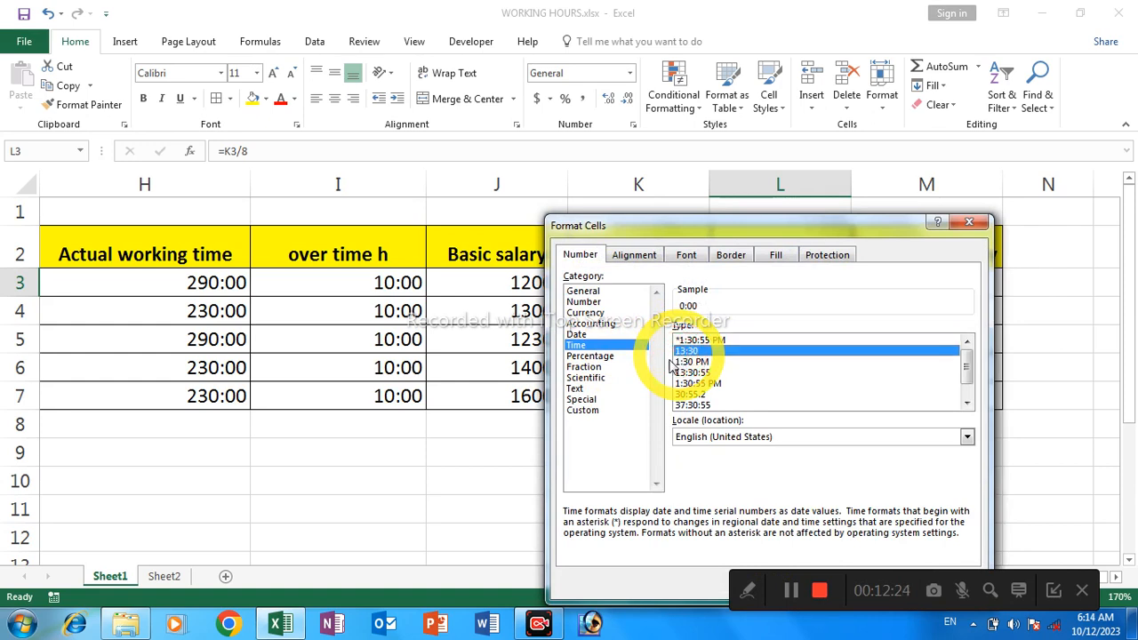
pyautogui.click(587, 410)
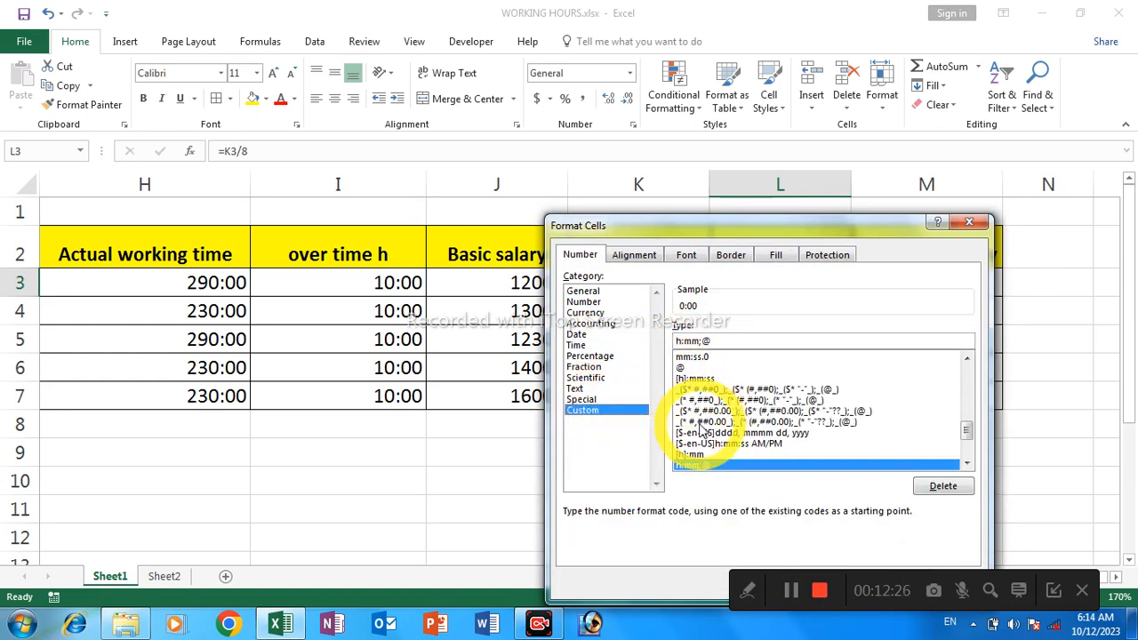
pyautogui.click(698, 454)
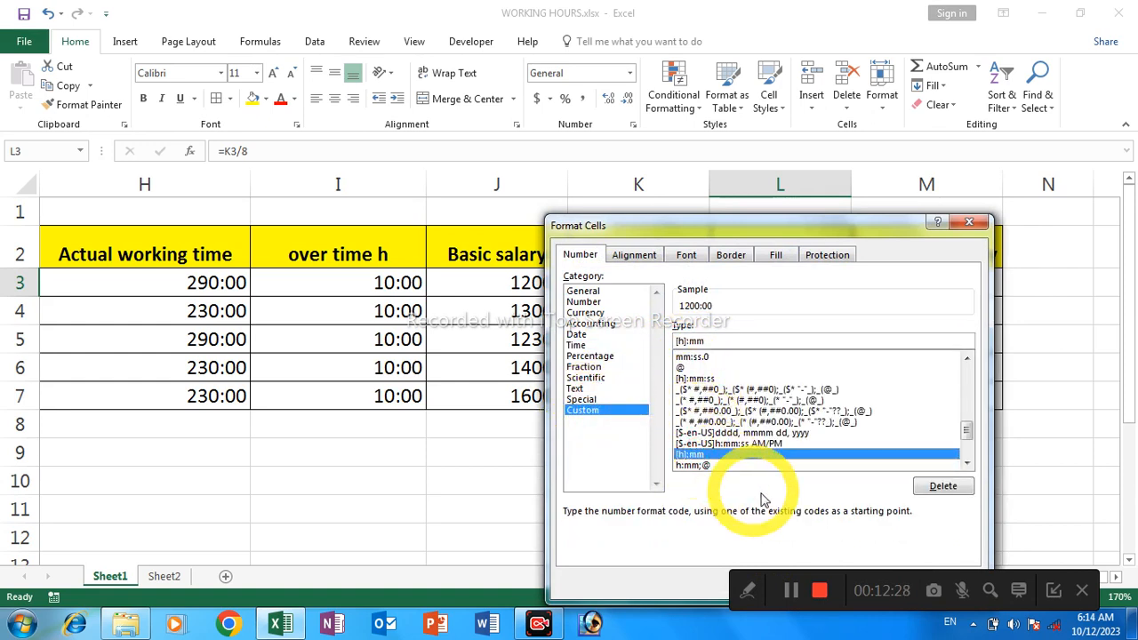
pyautogui.moveTo(770, 232); pyautogui.dragTo(642, 170)
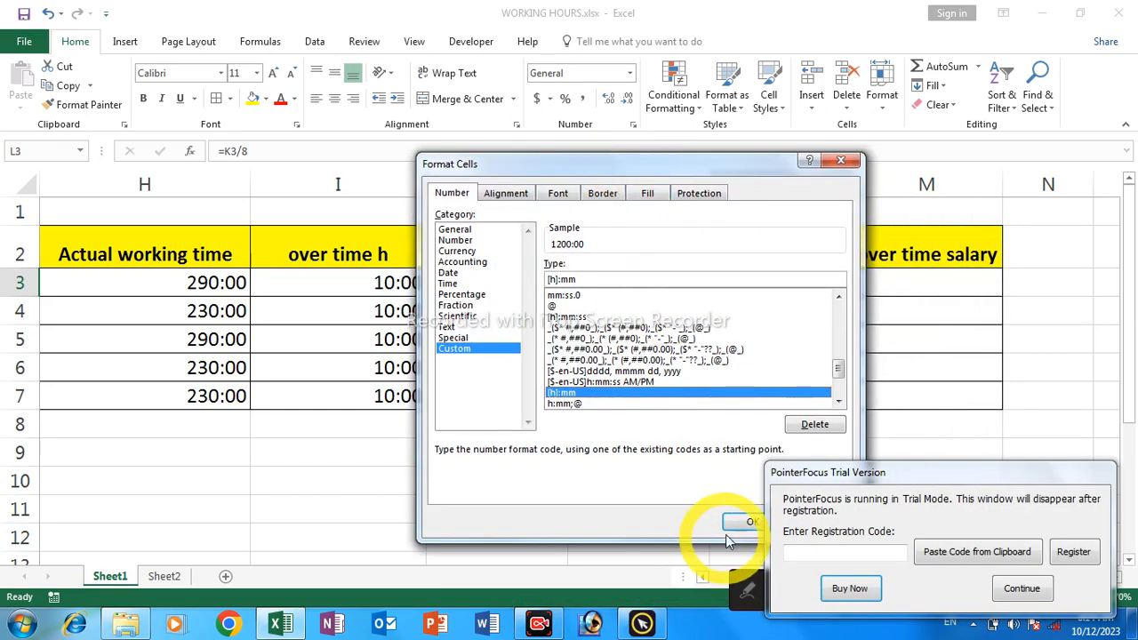
pyautogui.click(743, 523)
pyautogui.click(1022, 590)
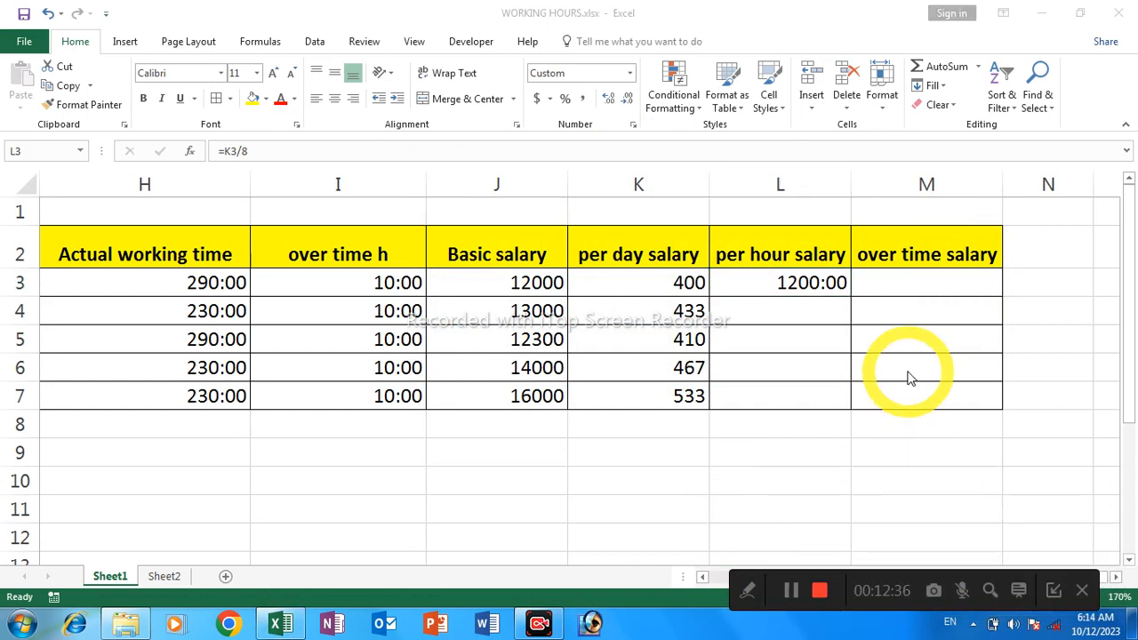
# Clear the per hour salary formula from cell L3 and set its number format to General
pyautogui.click(797, 284)
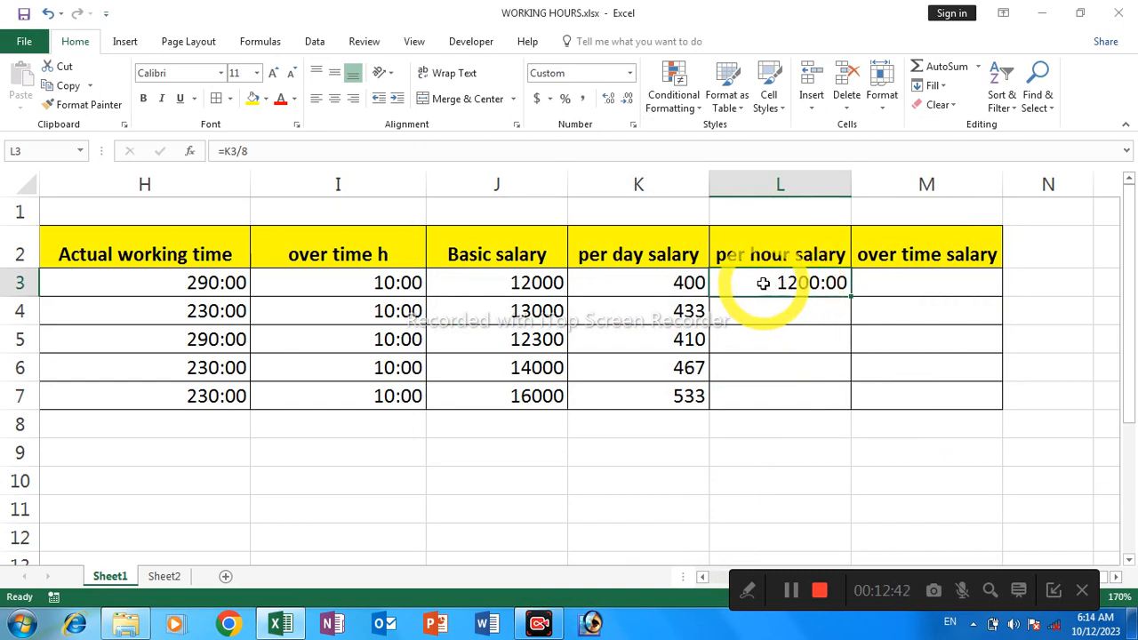
pyautogui.doubleClick(763, 284)
pyautogui.press('Return')
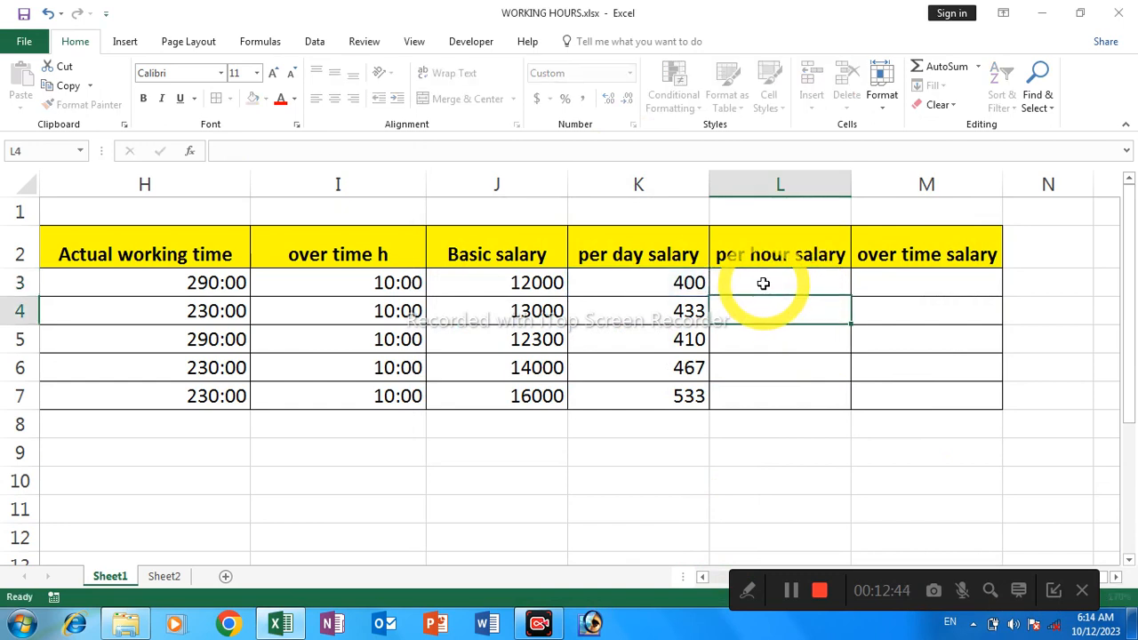
pyautogui.click(770, 281)
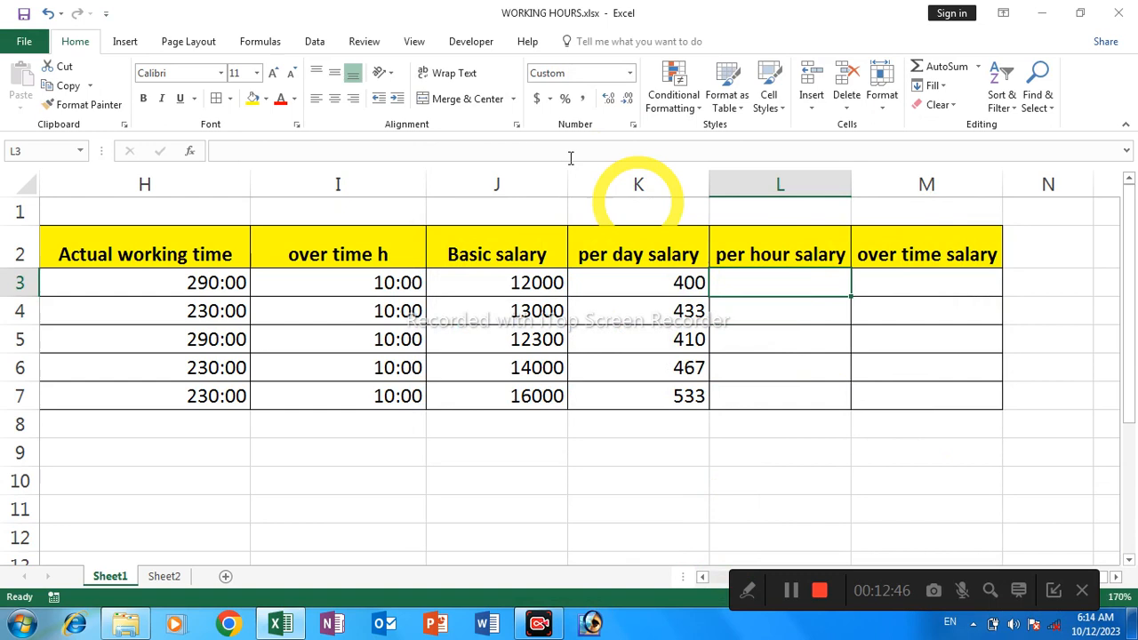
pyautogui.click(631, 77)
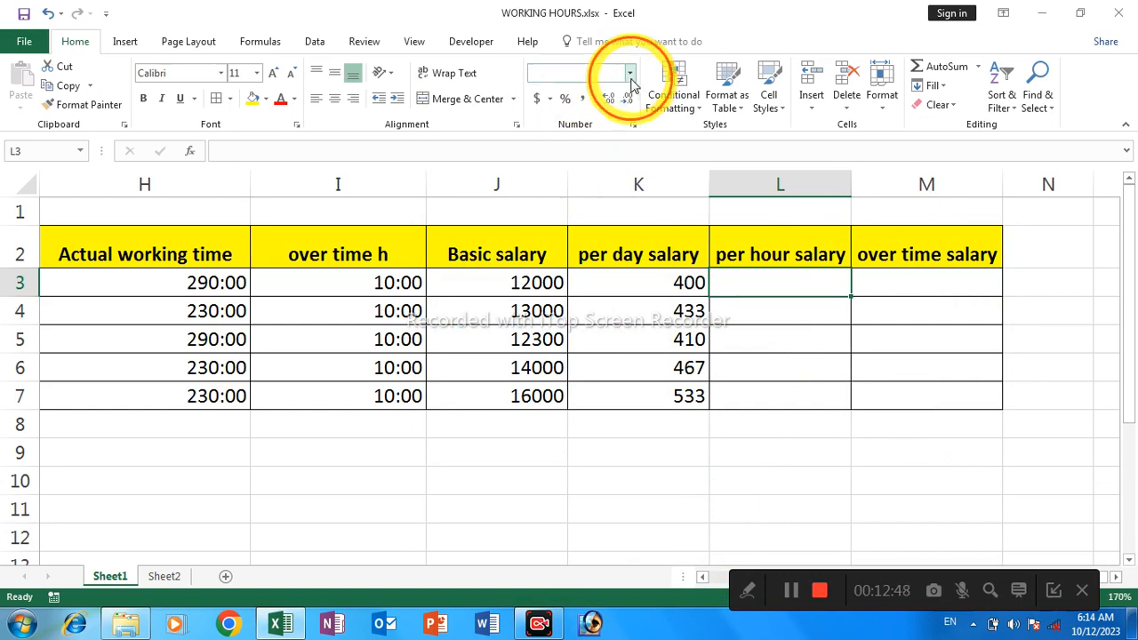
pyautogui.click(590, 106)
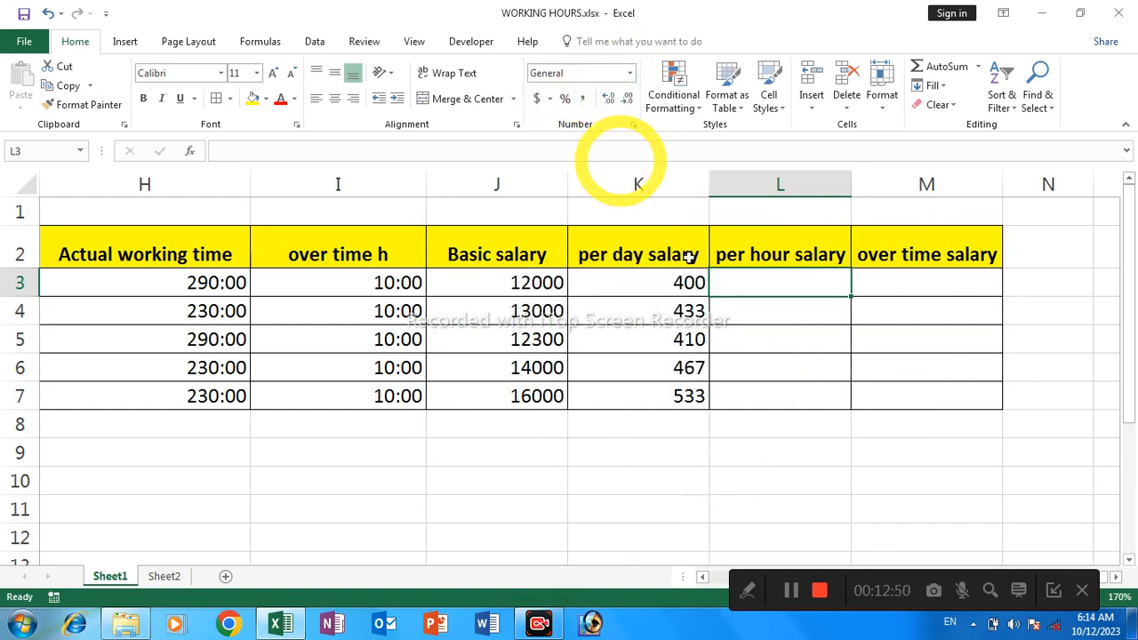
# Enter the per hour salary formula =K3/8 again in the empty cell L3
pyautogui.click(810, 334)
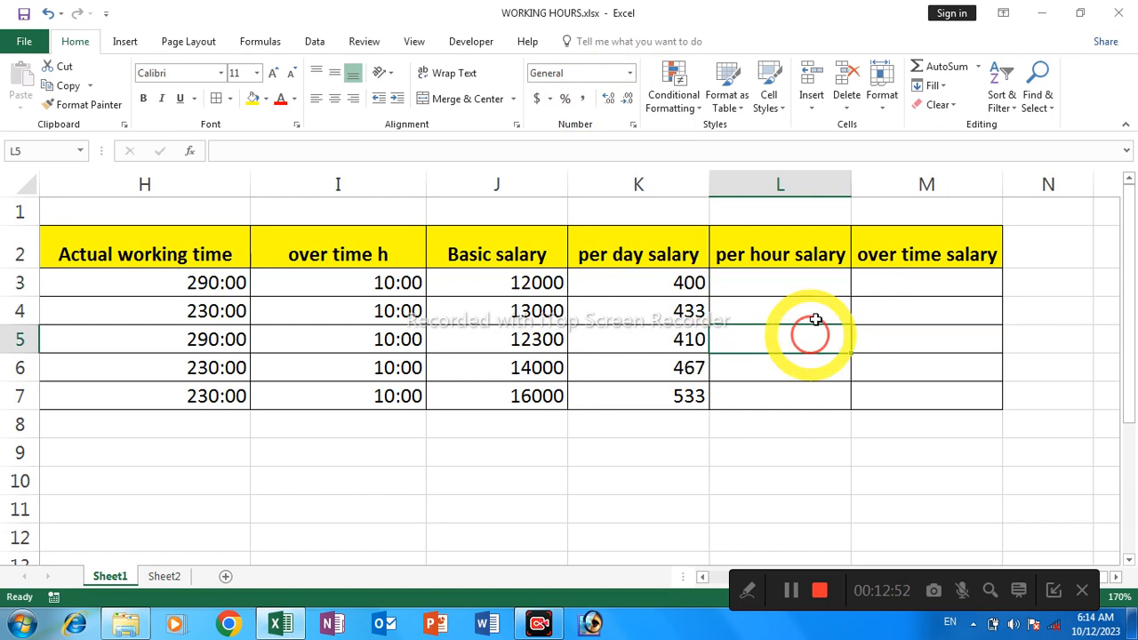
pyautogui.click(811, 281)
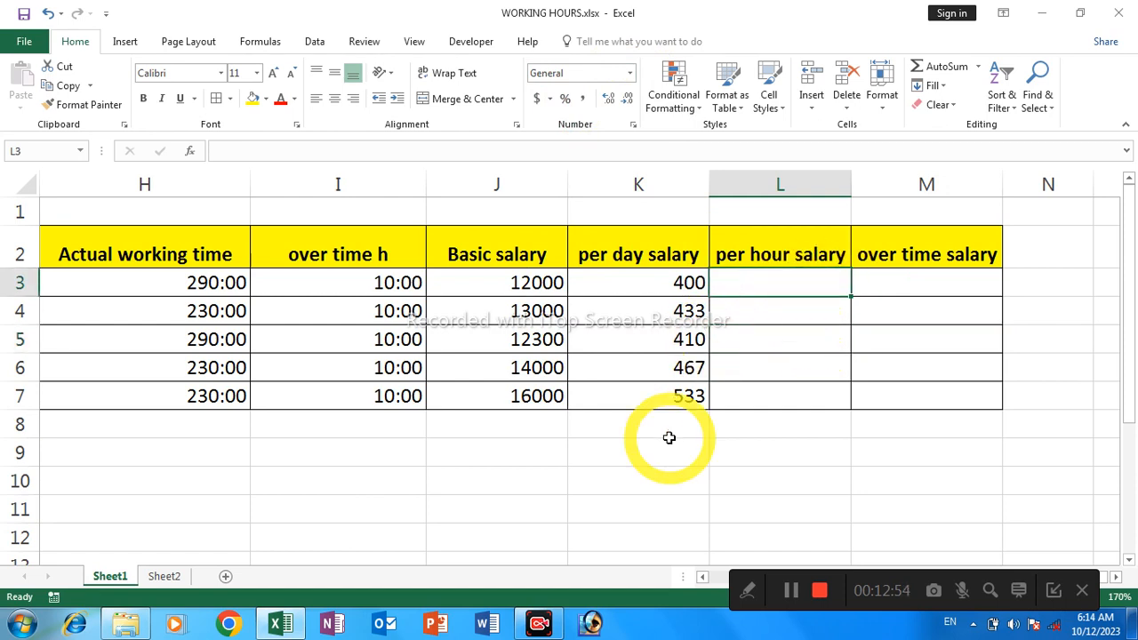
pyautogui.click(641, 286)
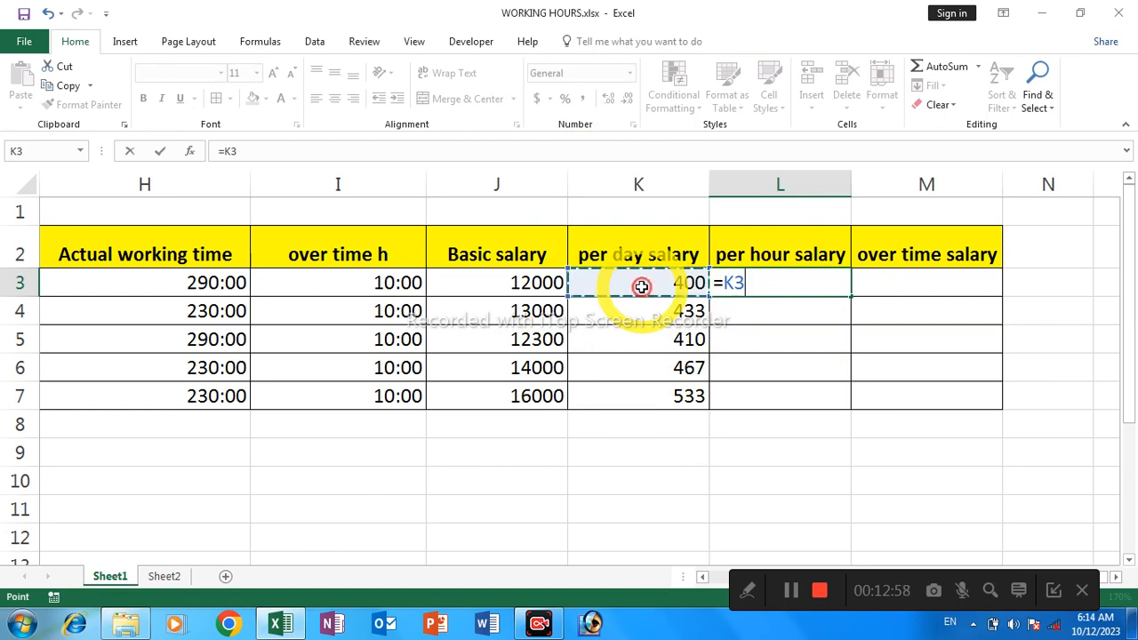
pyautogui.write('/8')
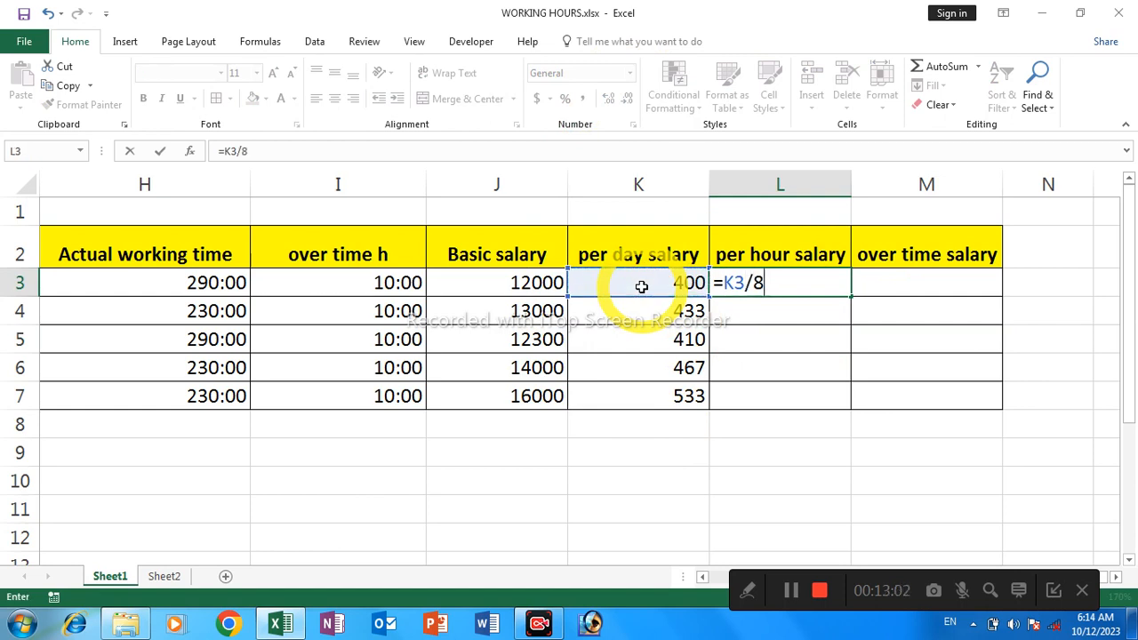
pyautogui.press('Return')
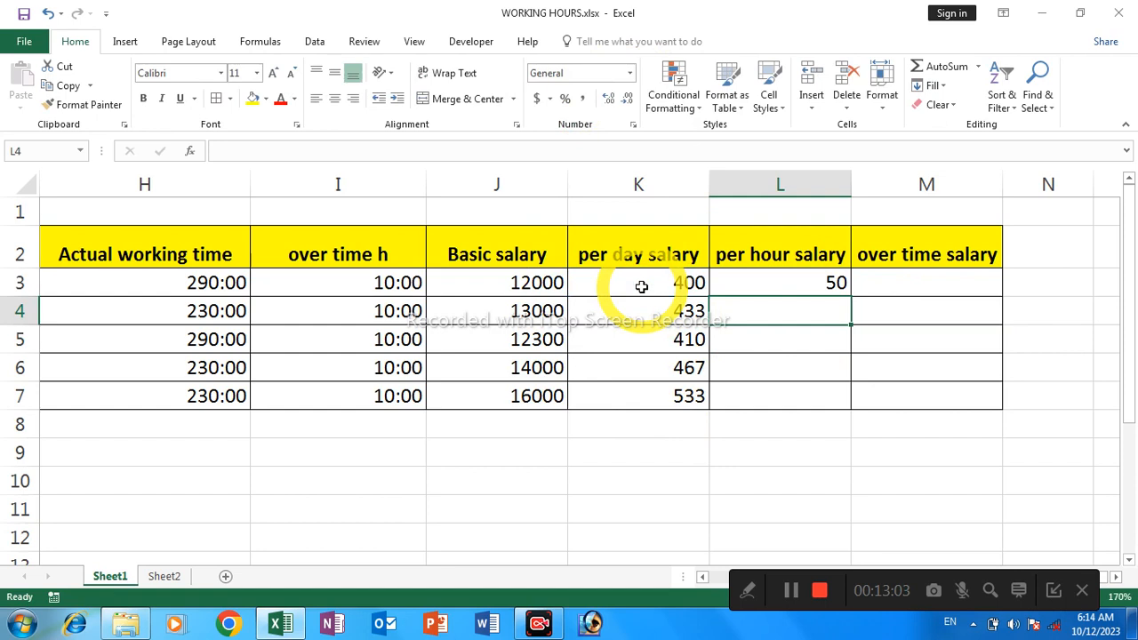
# Fill the per hour salary formula from L3 down through L7
pyautogui.click(772, 283)
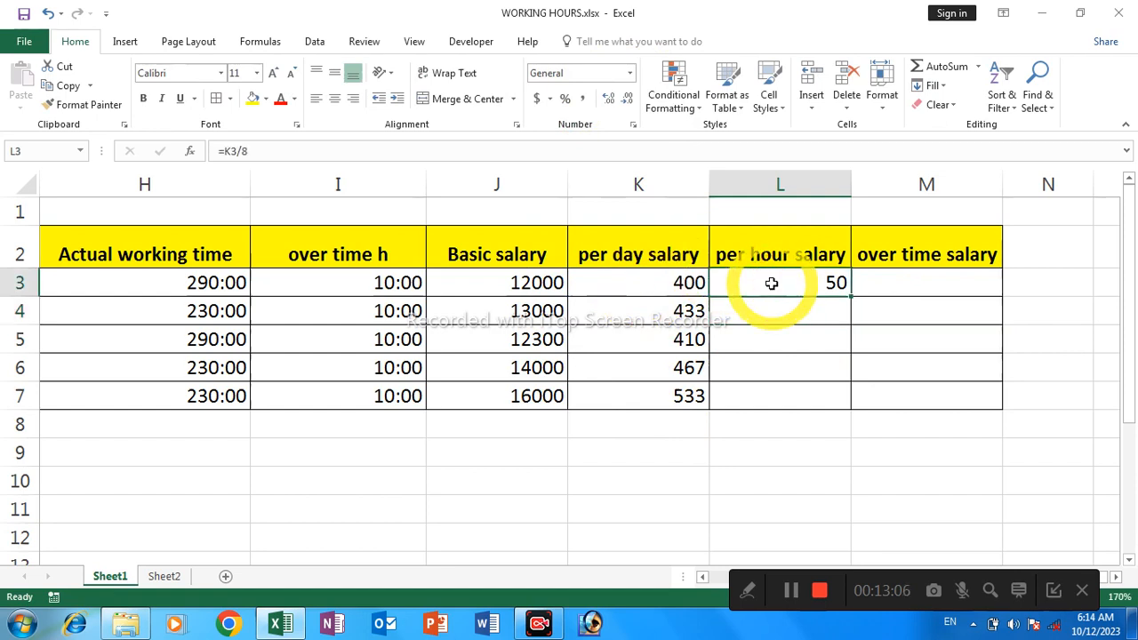
pyautogui.keyDown('shift'); pyautogui.click(777, 385); pyautogui.keyUp('shift')
pyautogui.hotkey('ctrl', 'd')
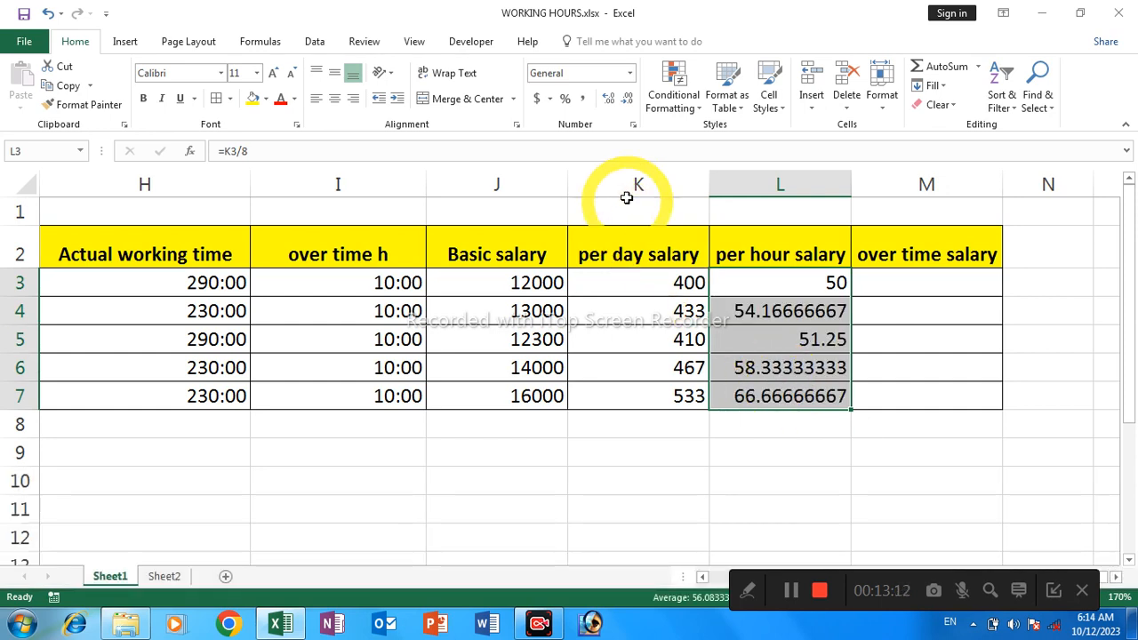
# Reduce the decimal places of the per hour salaries in L3:L7 to show whole numbers
pyautogui.click(627, 100)
pyautogui.click(627, 100)
pyautogui.click(627, 99)
pyautogui.click(628, 100)
pyautogui.click(628, 99)
pyautogui.click(628, 100)
pyautogui.click(628, 100)
pyautogui.click(628, 99)
# Begin a formula in cell M3 for the first employee's over time salary and dismiss the trial notice
pyautogui.click(876, 288)
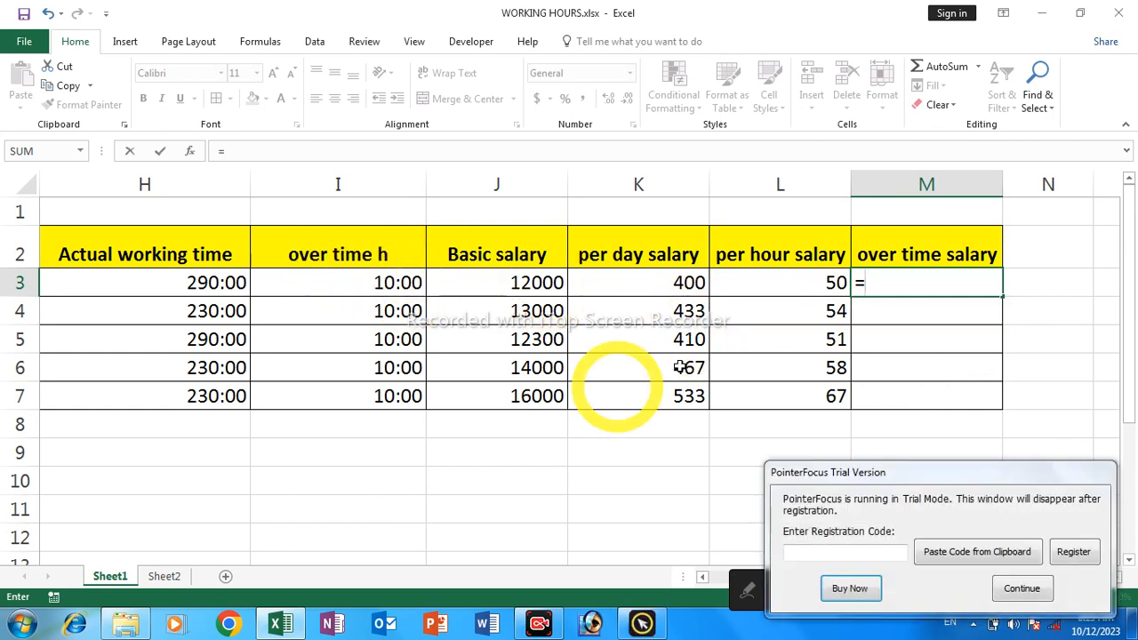
pyautogui.click(1020, 590)
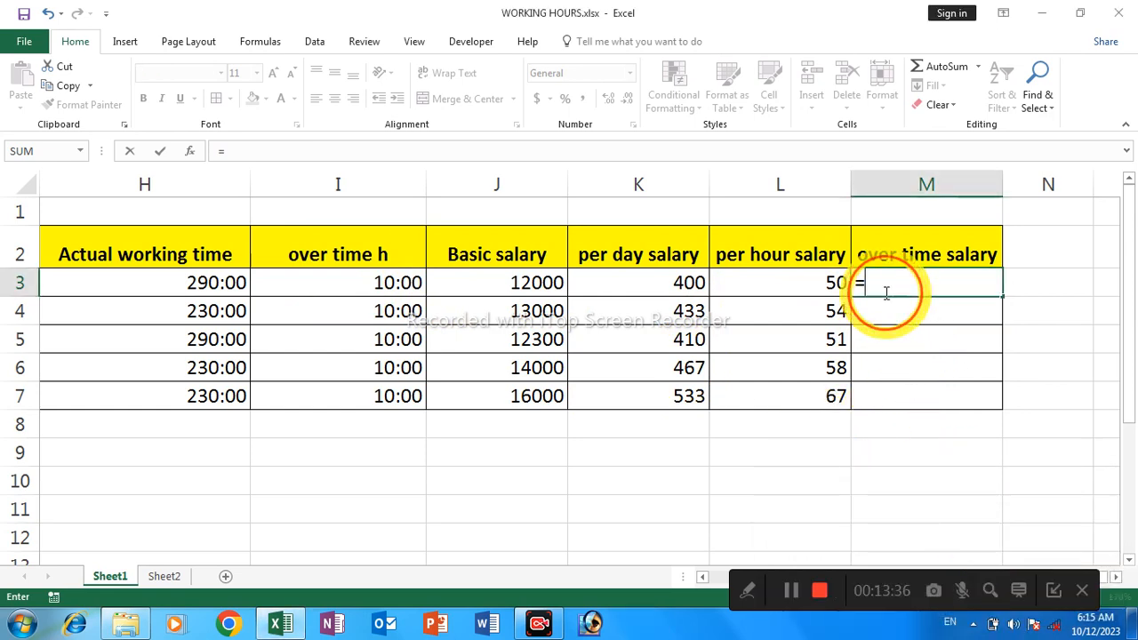
pyautogui.write('=')
pyautogui.click(398, 279)
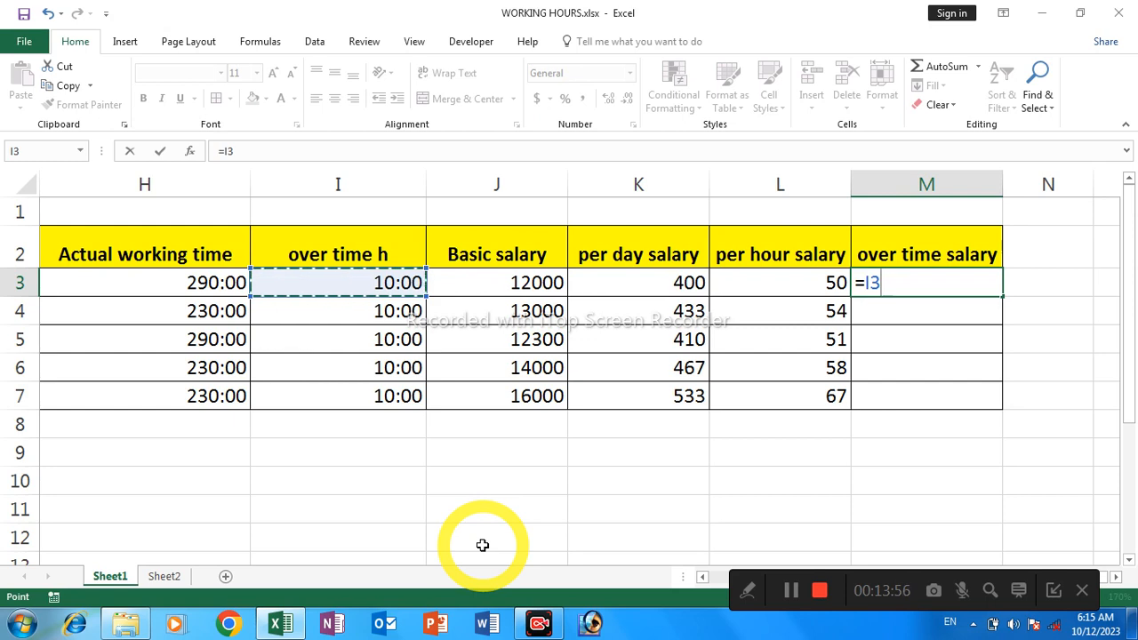
pyautogui.write('8')
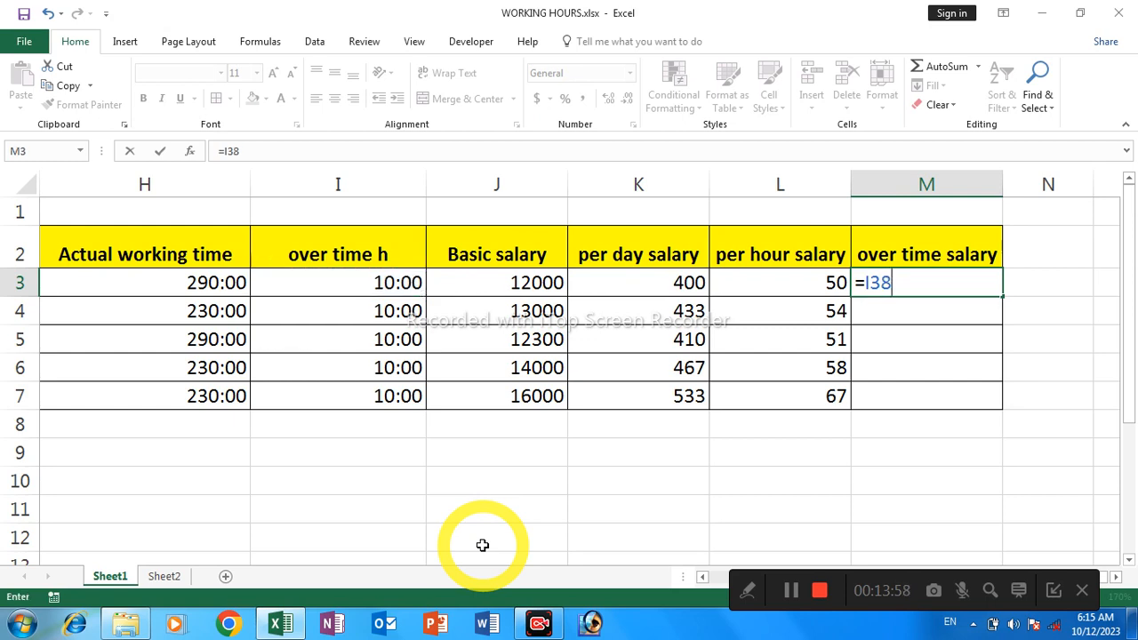
pyautogui.press('BackSpace')
pyautogui.write('8')
pyautogui.press('BackSpace')
pyautogui.press('BackSpace')
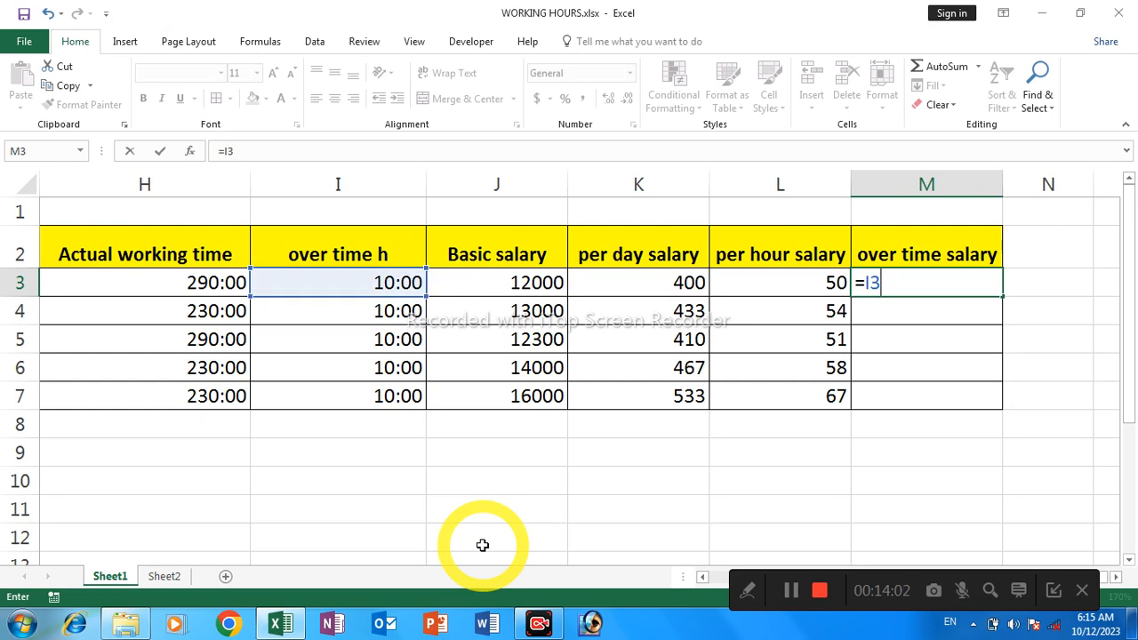
pyautogui.press('BackSpace')
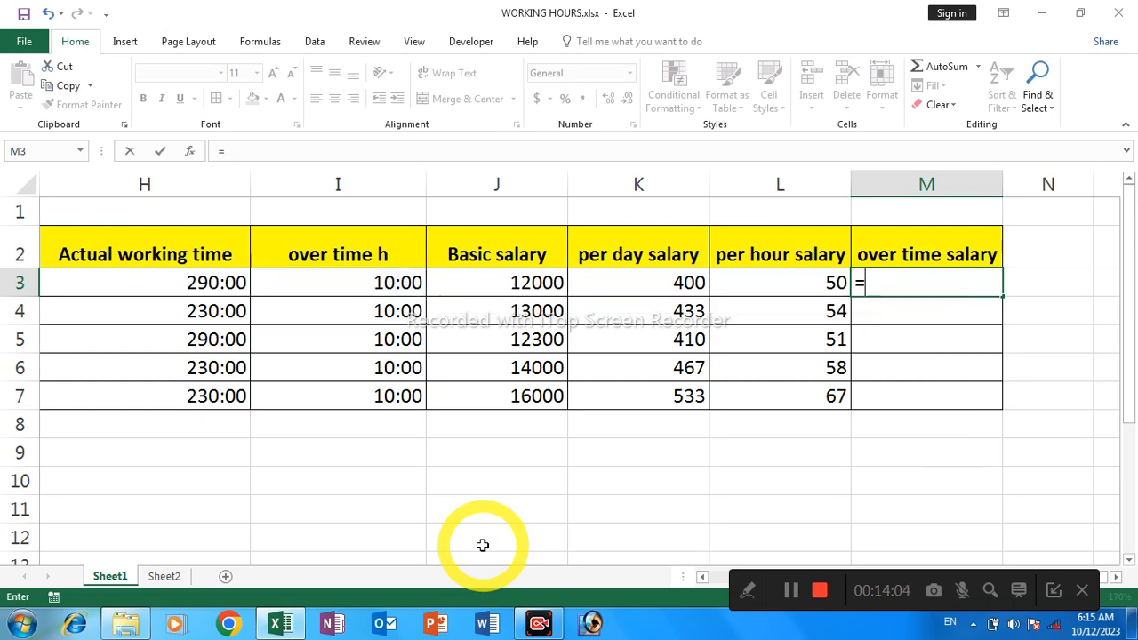
# Complete the over time salary formula in M3 as =I3*L3, multiplying over time hours by the per hour salary
pyautogui.click(358, 283)
pyautogui.write('*')
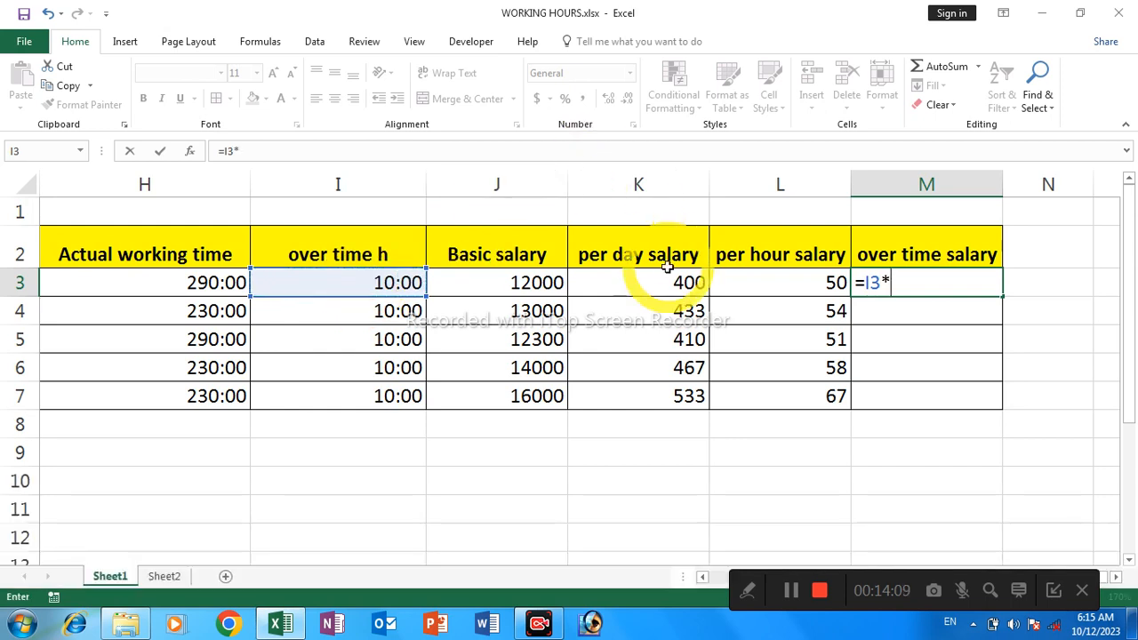
pyautogui.click(743, 281)
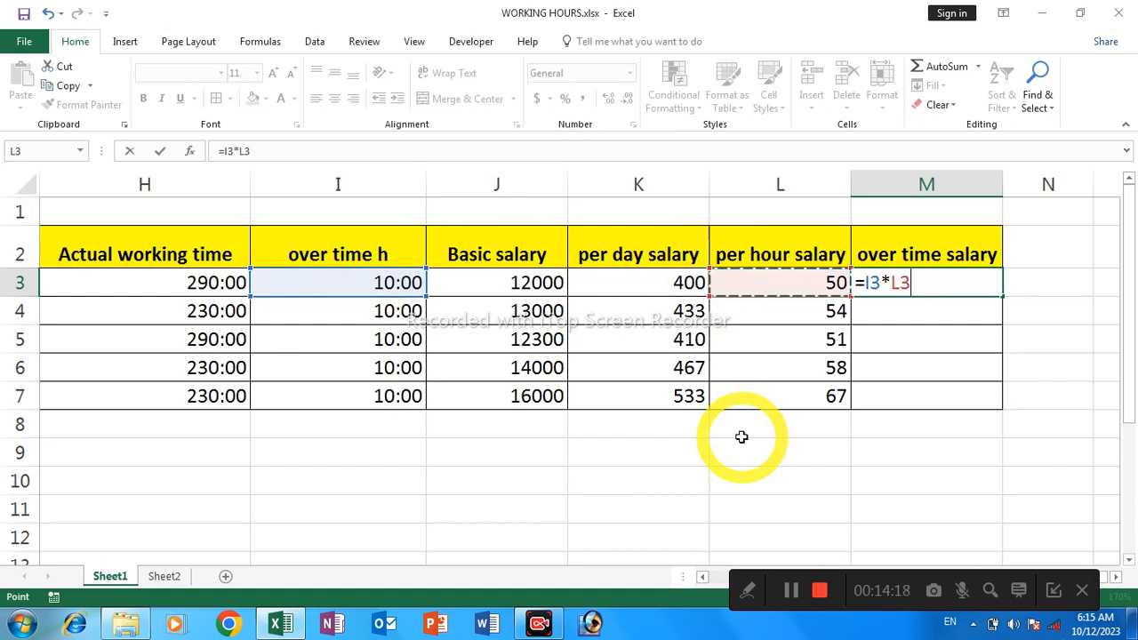
pyautogui.press('Return')
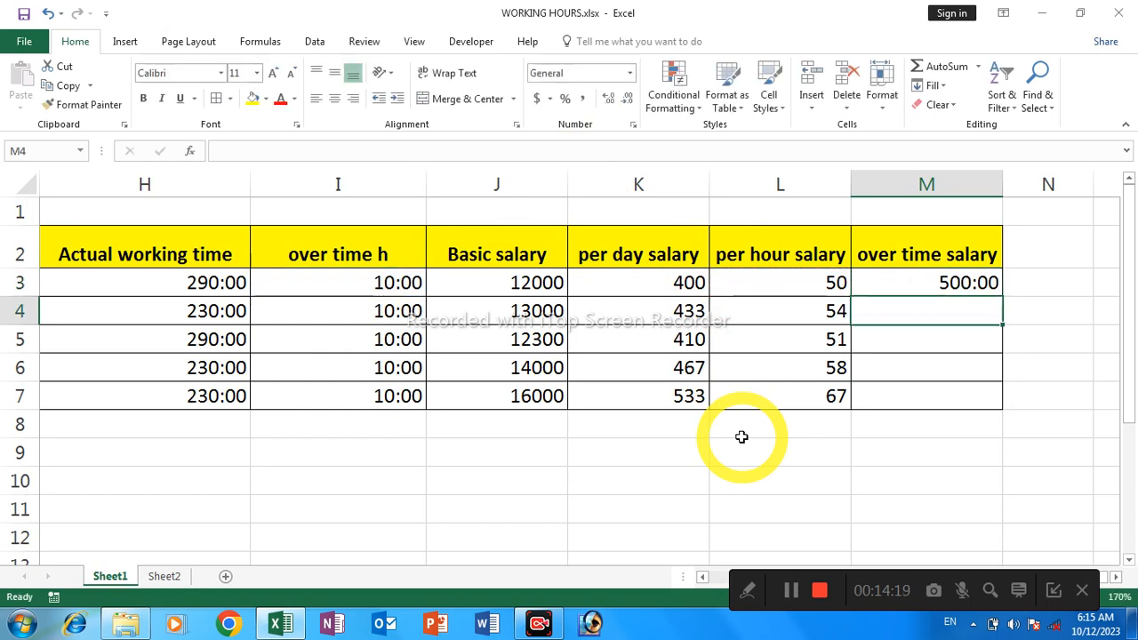
# Fill the over time salary formula from M3 down through M7 and dismiss the trial notice
pyautogui.click(906, 281)
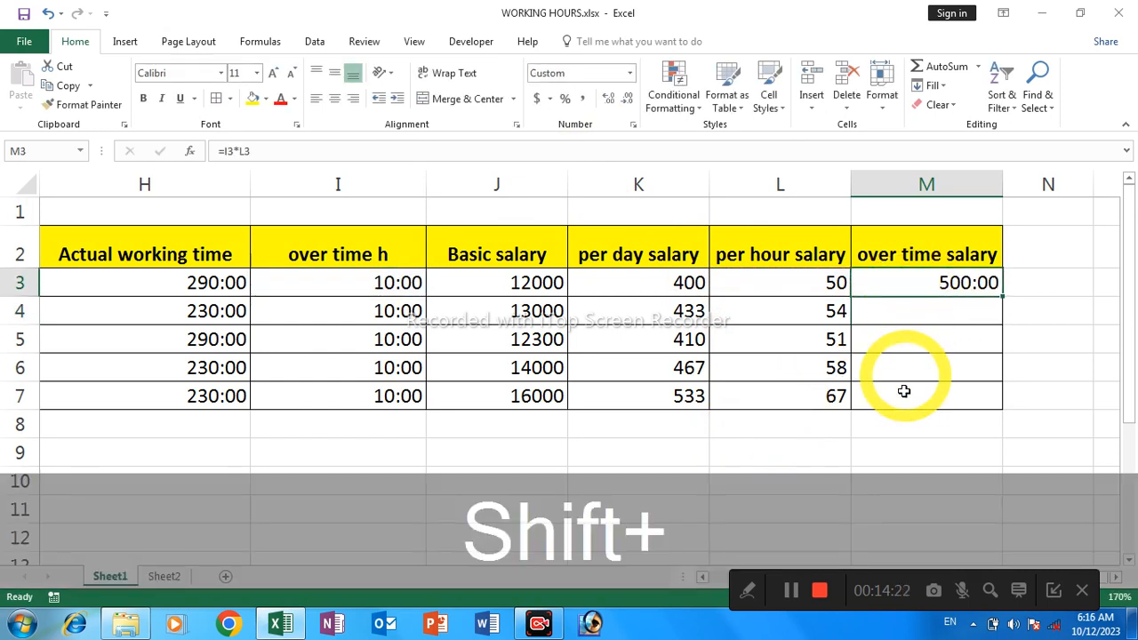
pyautogui.keyDown('shift'); pyautogui.click(903, 392); pyautogui.keyUp('shift')
pyautogui.hotkey('ctrl', 'shift', 'd')
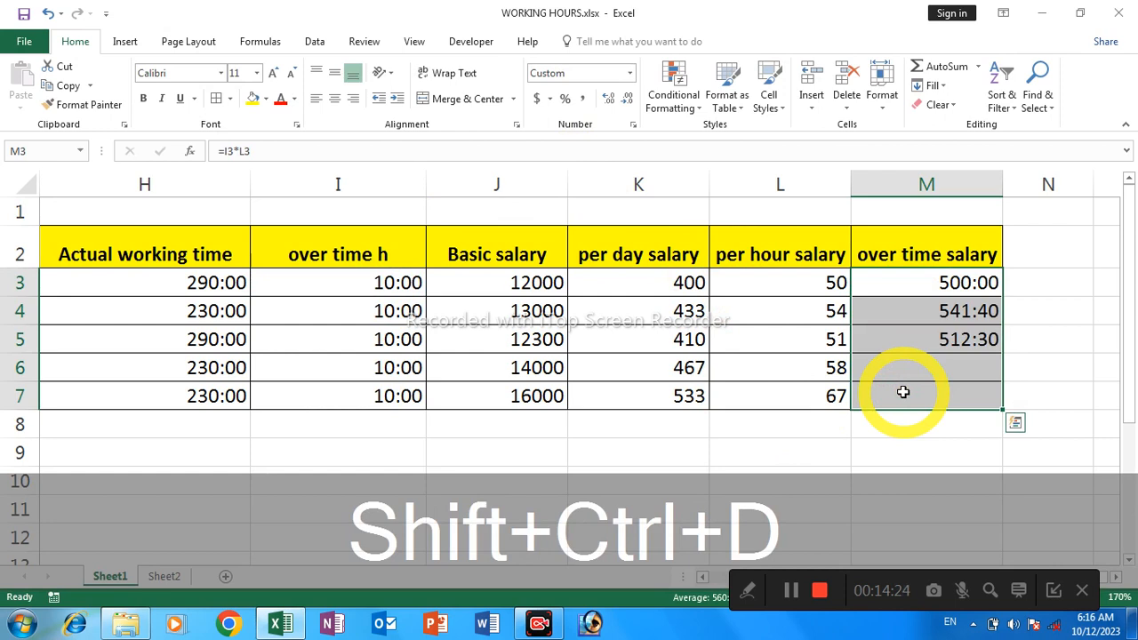
pyautogui.click(1038, 300)
pyautogui.click(926, 286)
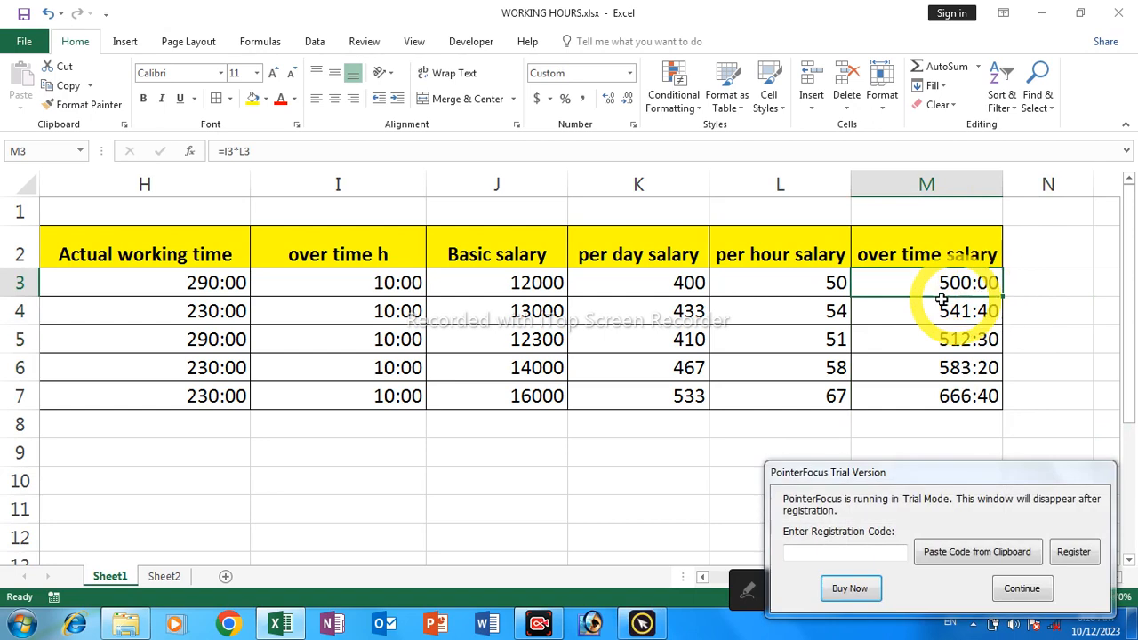
pyautogui.click(1015, 592)
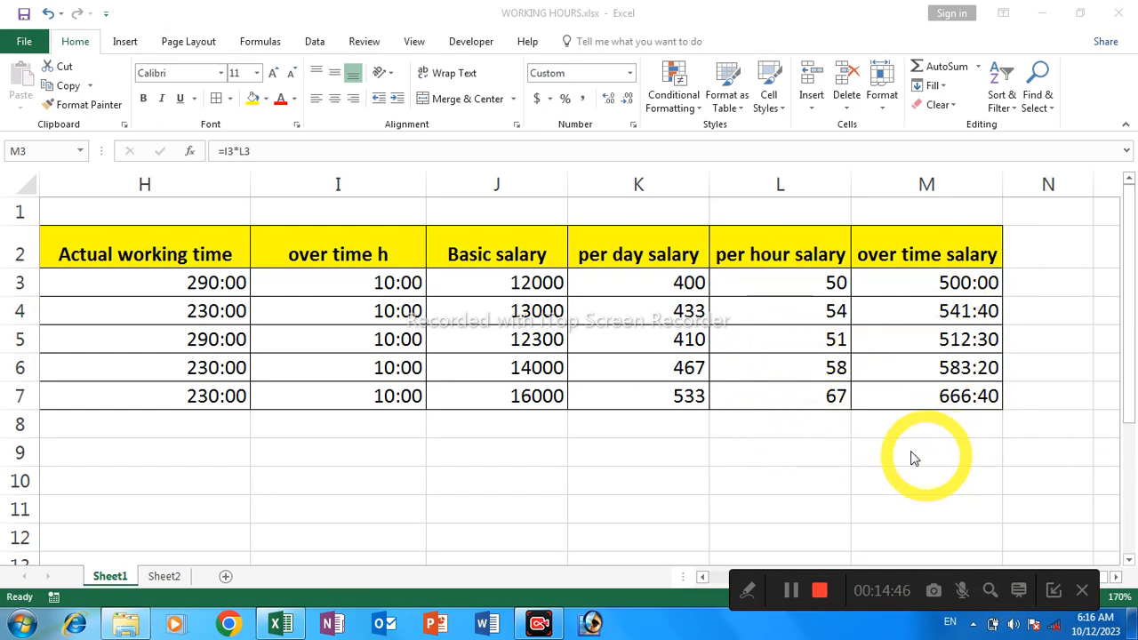
# Review the timesheet columns from the employee names and in/out times across to the per hour salary
pyautogui.click(915, 423)
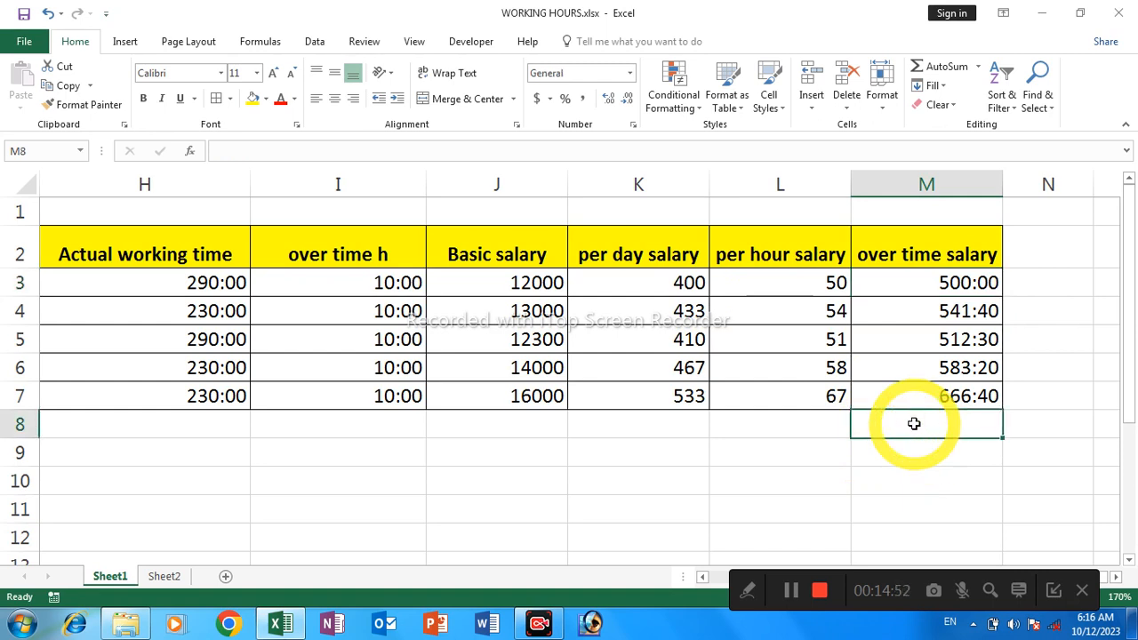
pyautogui.press('Left')
pyautogui.press('Left')
pyautogui.press('Left')
pyautogui.press('Left')
pyautogui.press('Left')
pyautogui.press('Left')
pyautogui.press('Left')
pyautogui.press('Left')
pyautogui.press('Left')
pyautogui.press('Left')
pyautogui.press('Left')
pyautogui.press('Left')
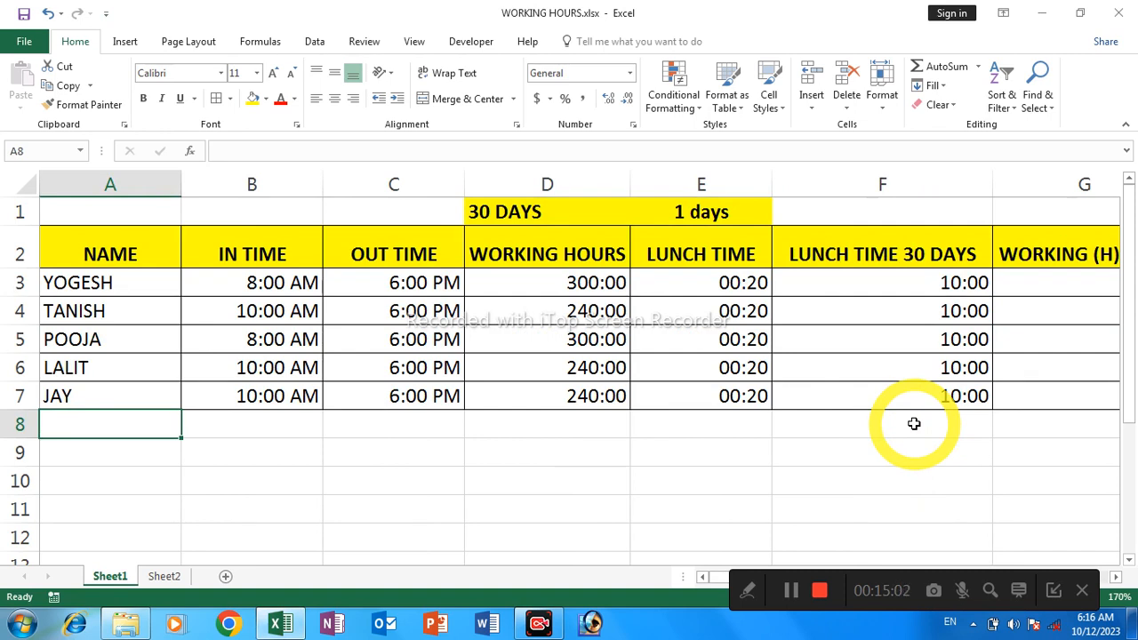
pyautogui.press('Right')
pyautogui.press('Right')
pyautogui.press('Right')
pyautogui.press('Right')
pyautogui.press('Right')
pyautogui.press('Right')
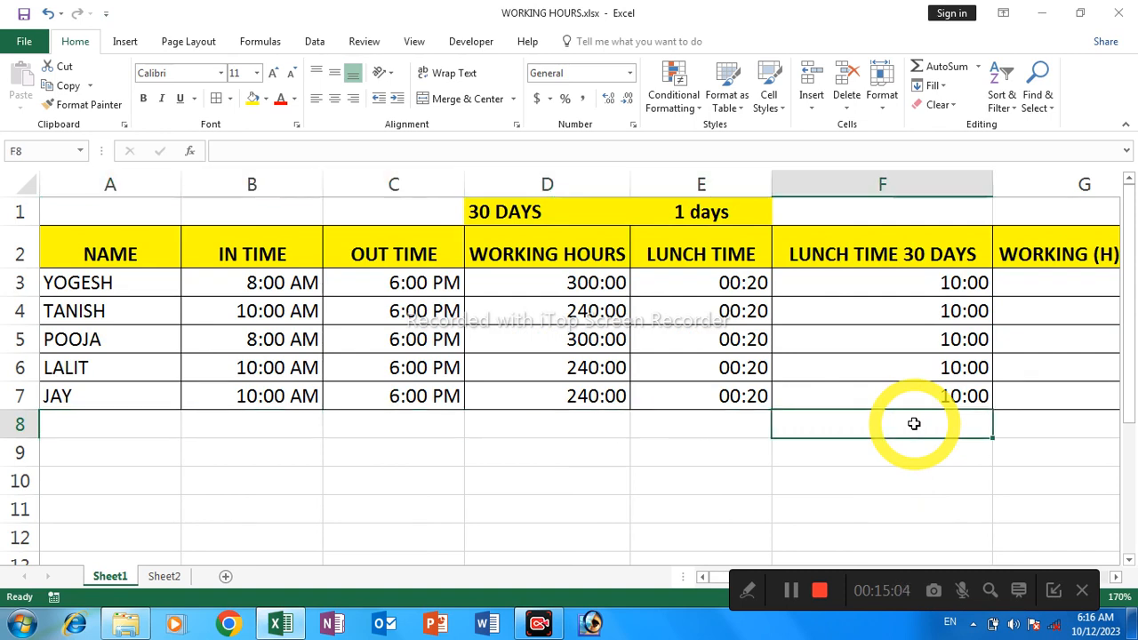
pyautogui.press('Right')
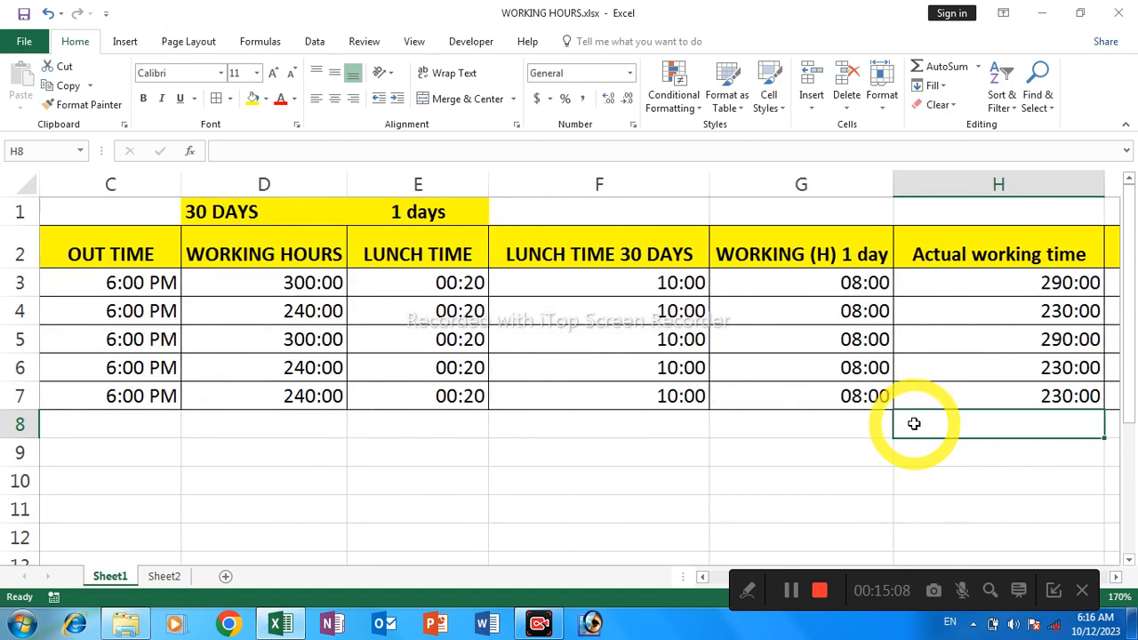
pyautogui.press('Right')
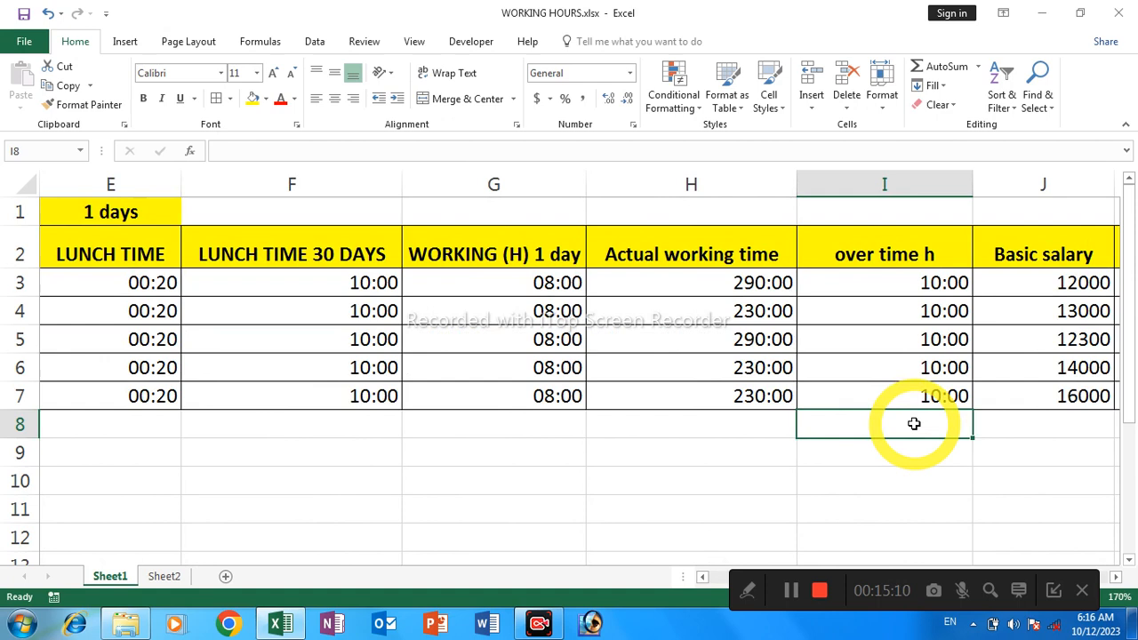
pyautogui.press('Right')
pyautogui.press('Right')
pyautogui.press('Right')
pyautogui.press('Right')
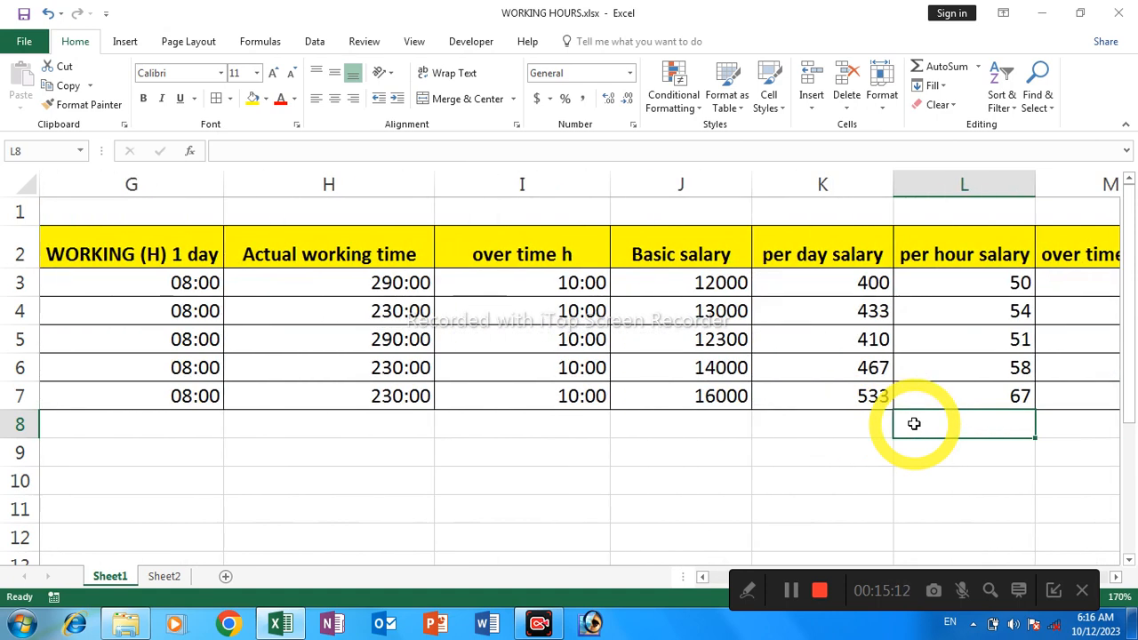